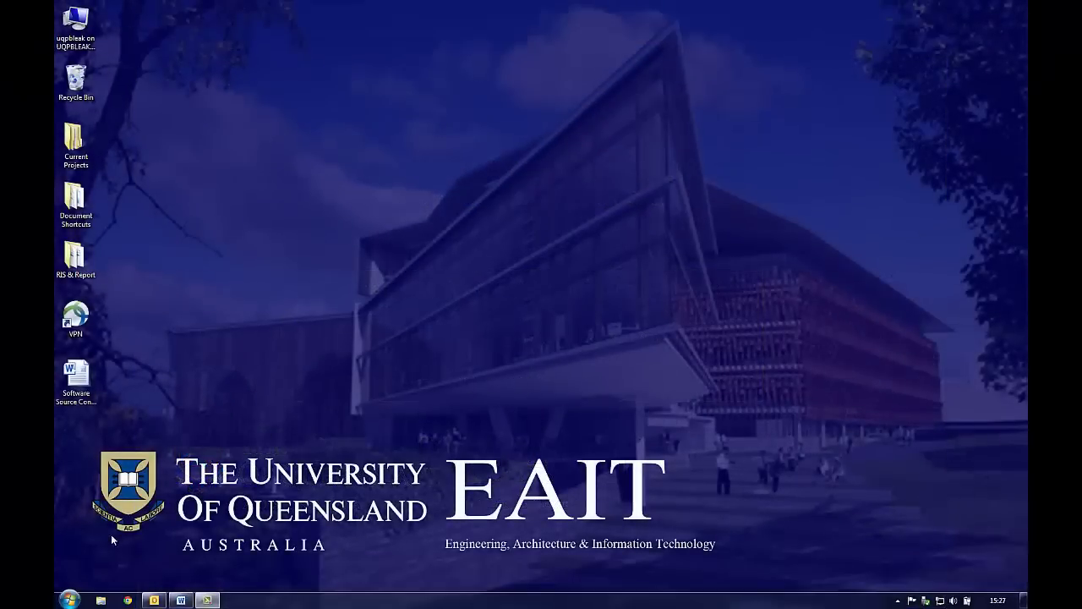
- Launch Altium Designer Release 10 from the Windows Start menu
left_click(70, 598)
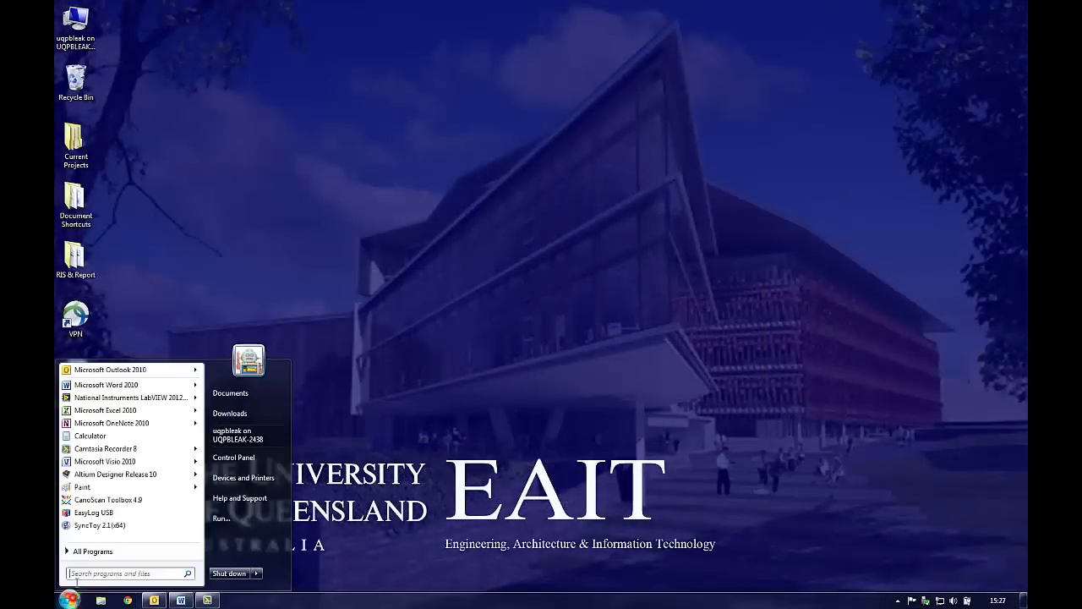
left_click(102, 475)
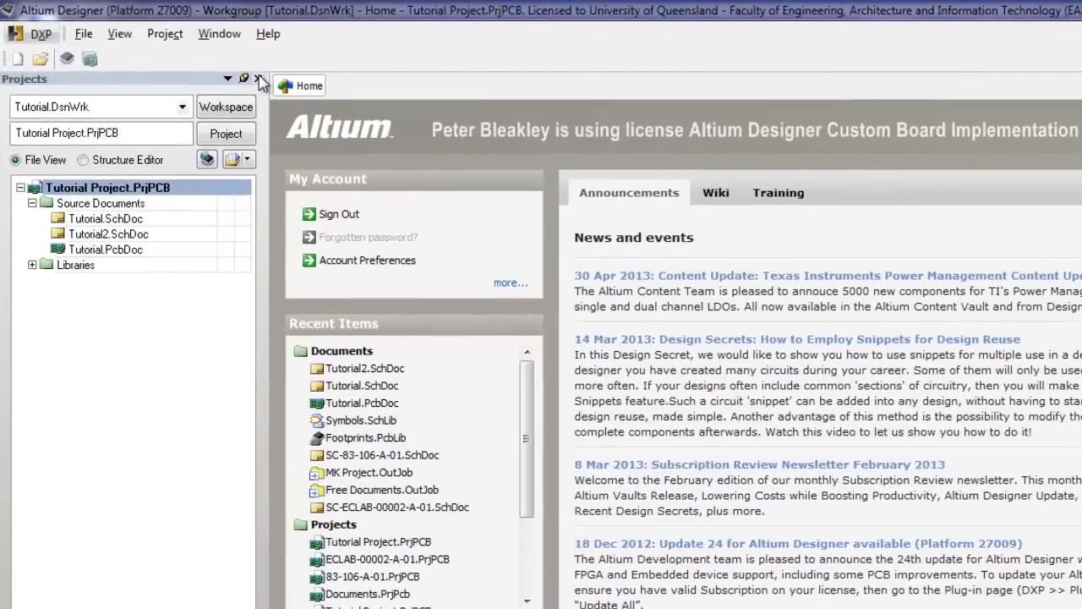
left_click(258, 78)
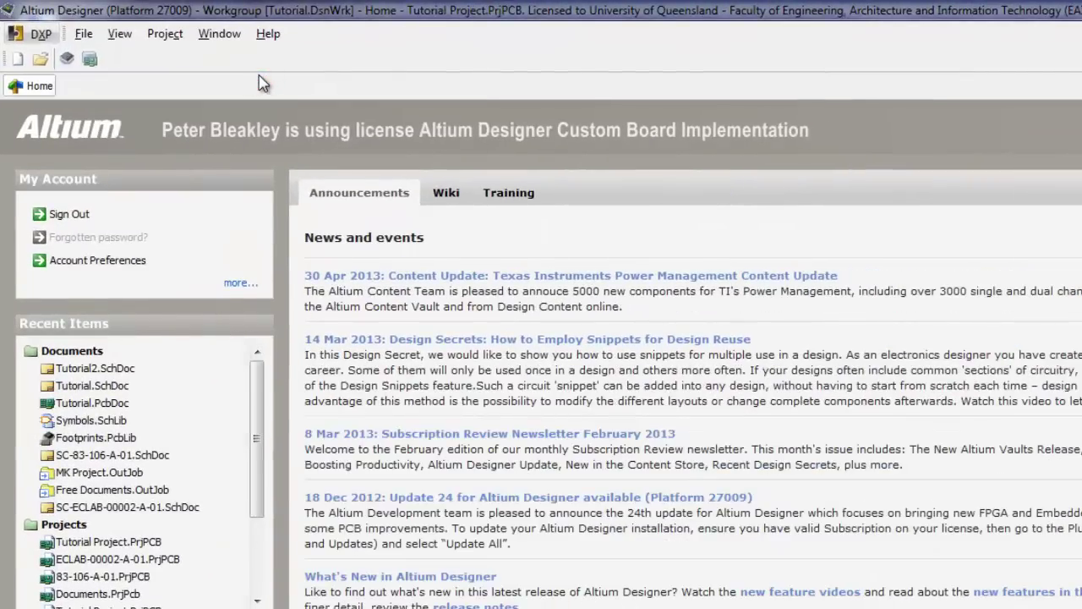
left_click(125, 34)
mouse_move(158, 84)
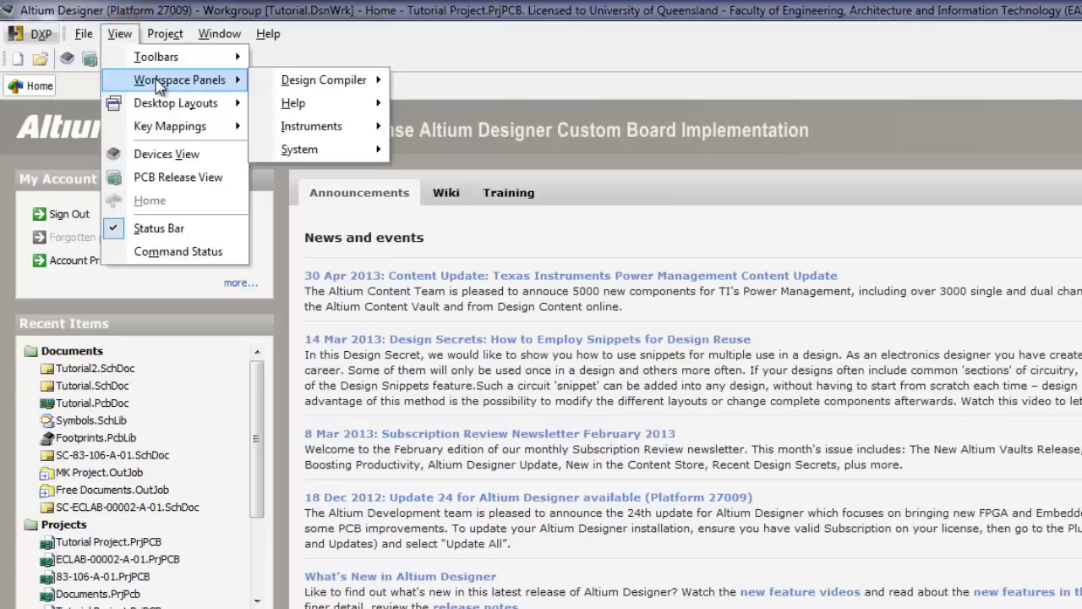
mouse_move(336, 161)
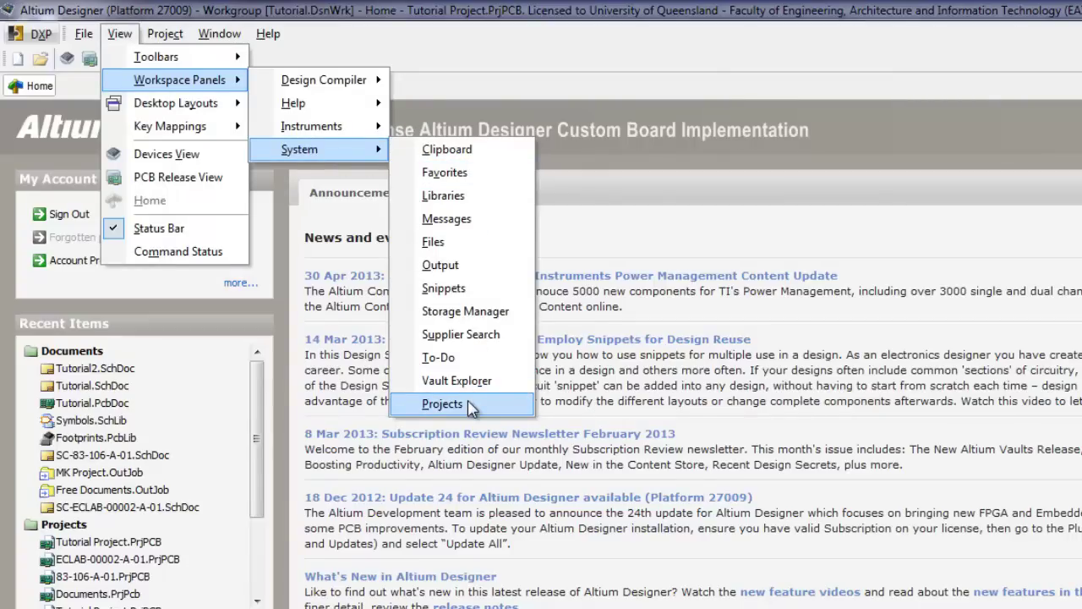
left_click(443, 405)
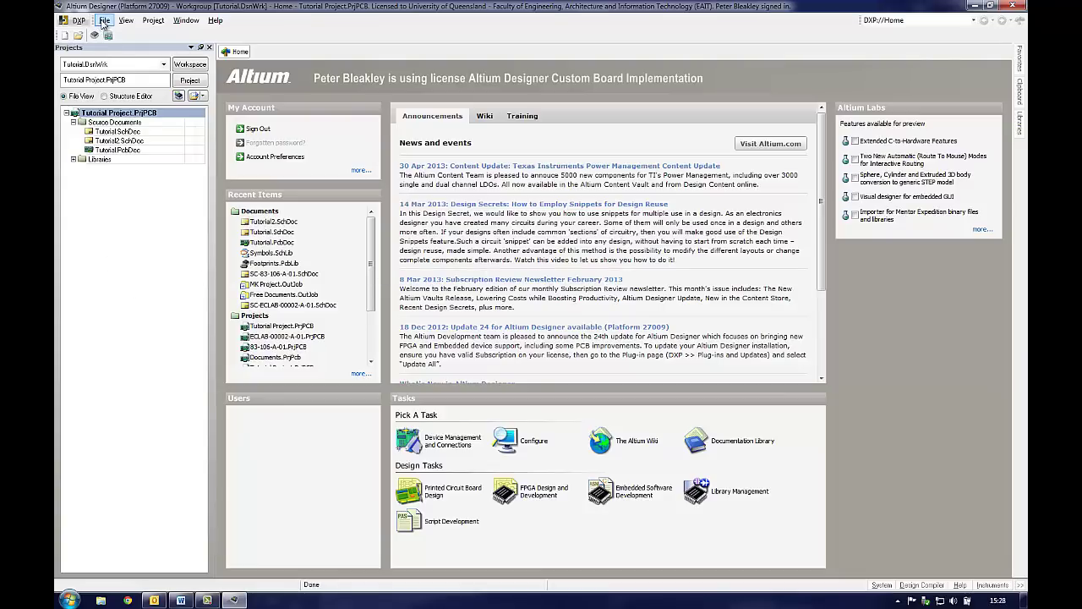
- Create Workspace1.DsnWrk as a new design workspace and add the empty PCB_Project1.PrjPCB to it
left_click(104, 20)
mouse_move(109, 35)
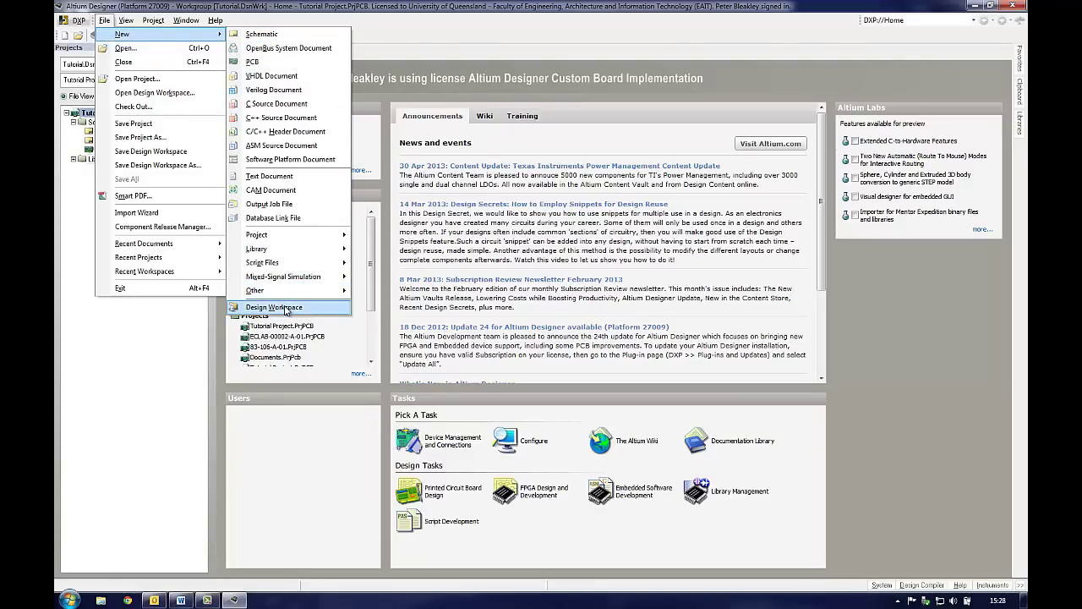
left_click(285, 308)
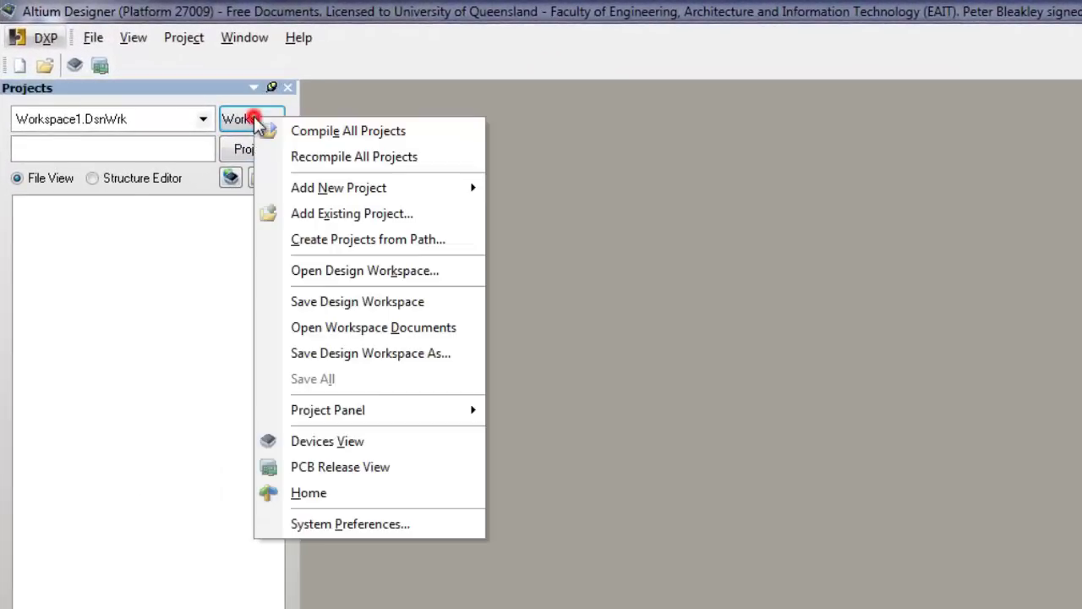
mouse_move(297, 192)
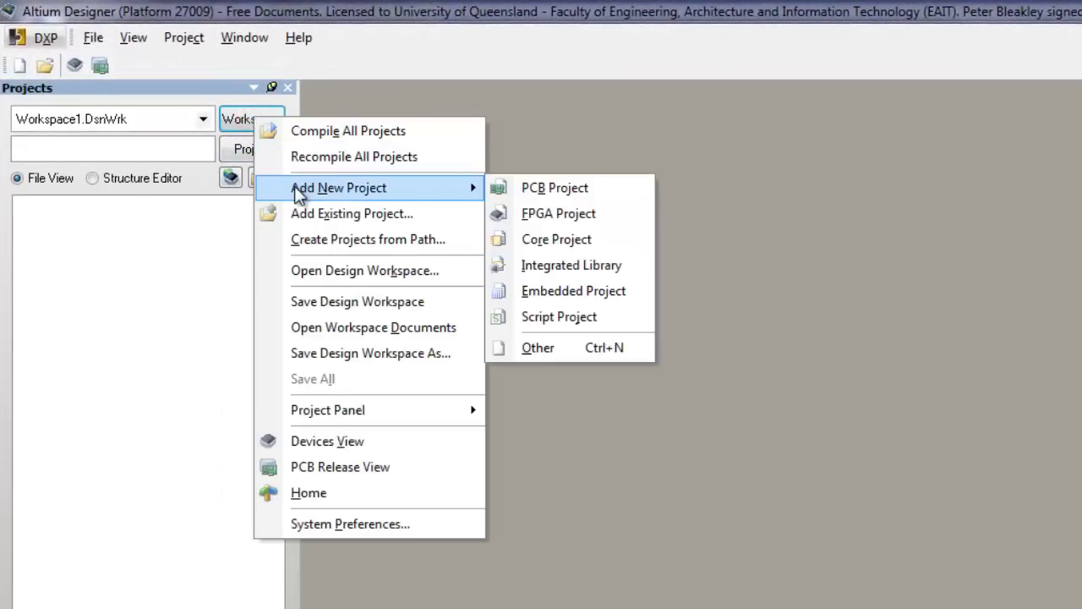
left_click(567, 191)
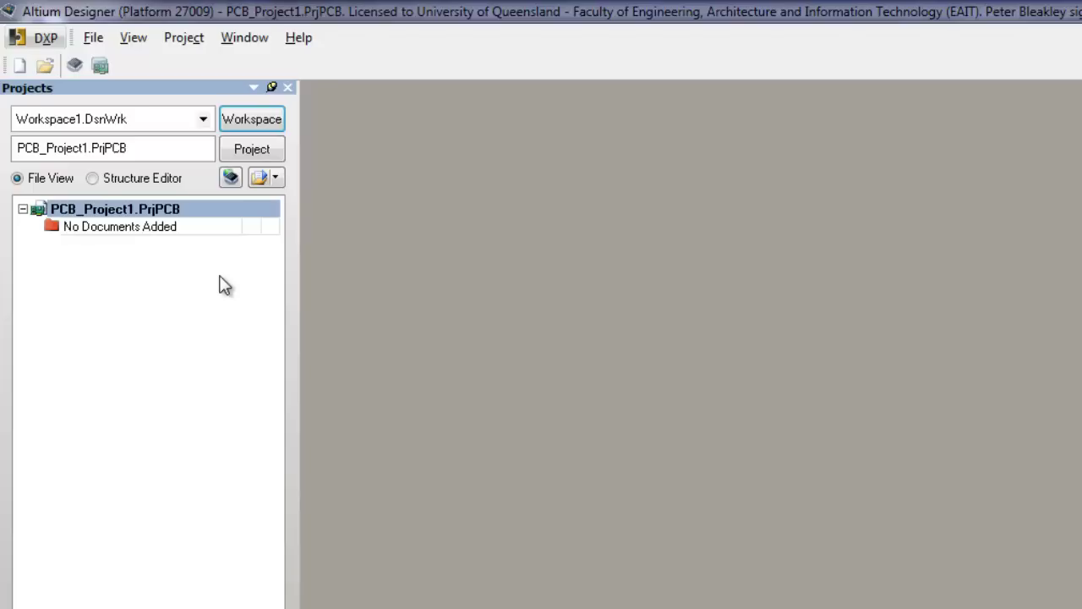
- Add a new schematic, then a PCB document, then a second schematic to PCB_Project1 using Add New to Project
left_click(251, 151)
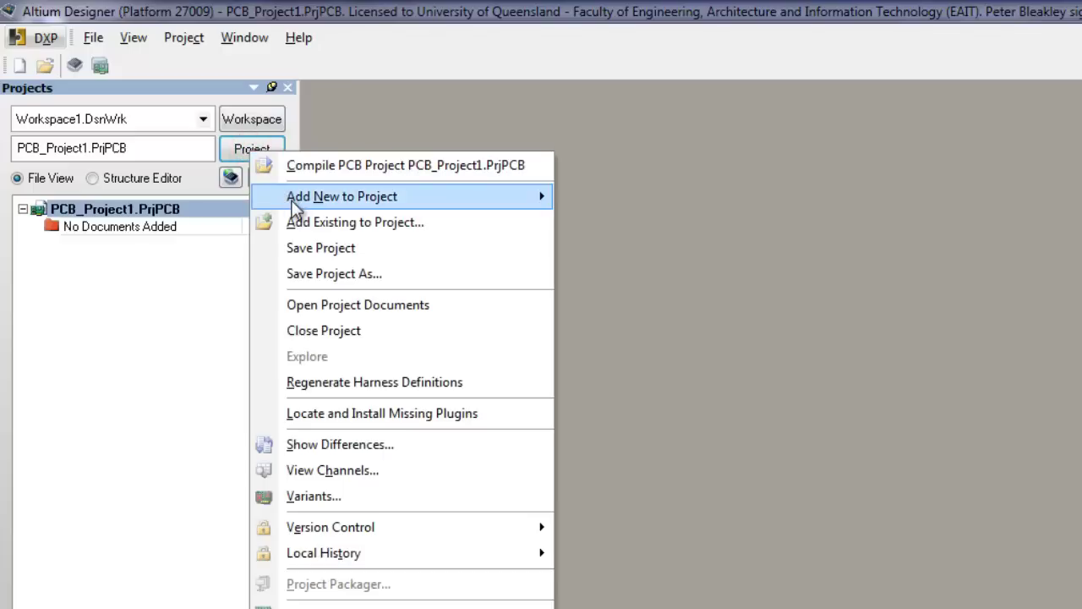
mouse_move(471, 206)
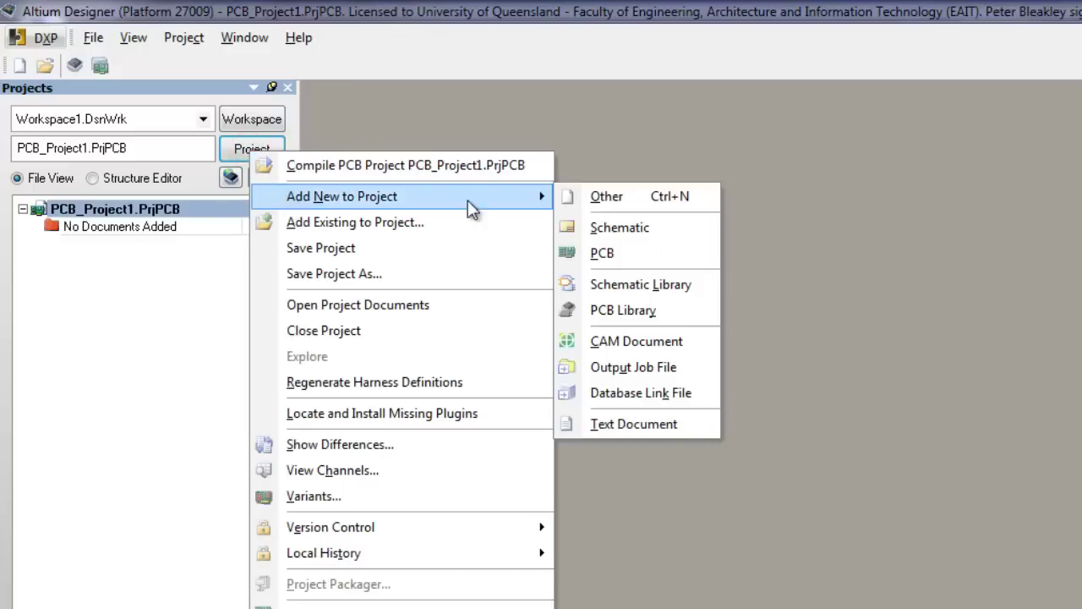
left_click(645, 227)
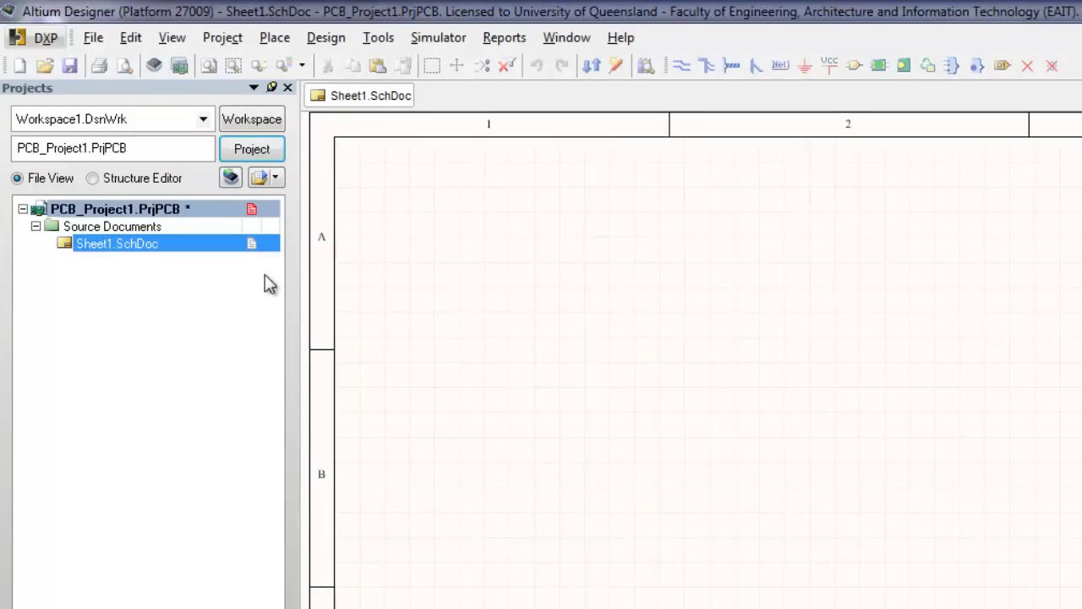
left_click(256, 149)
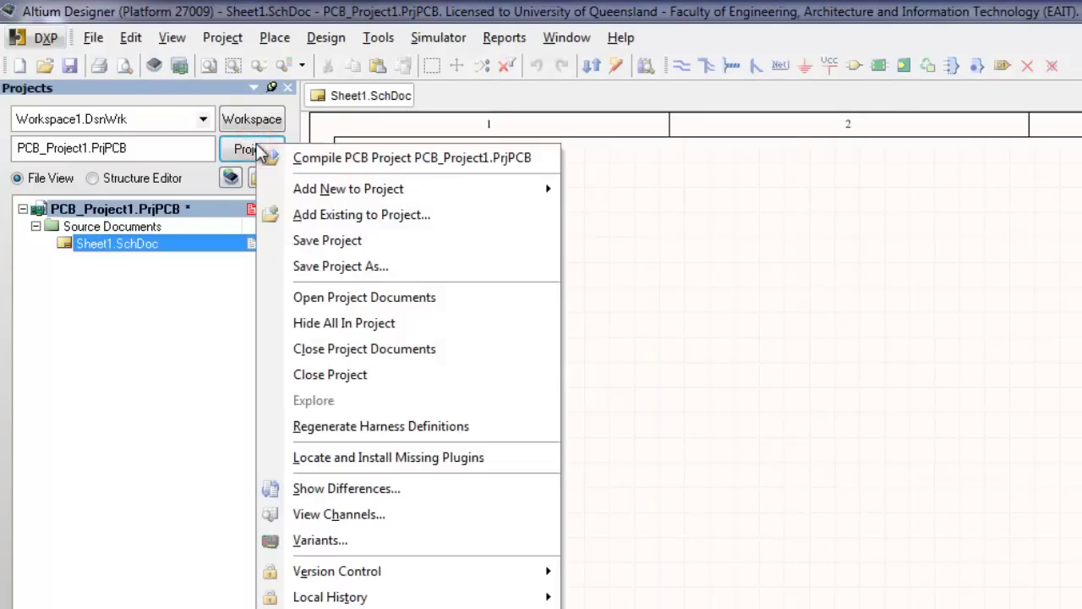
mouse_move(355, 202)
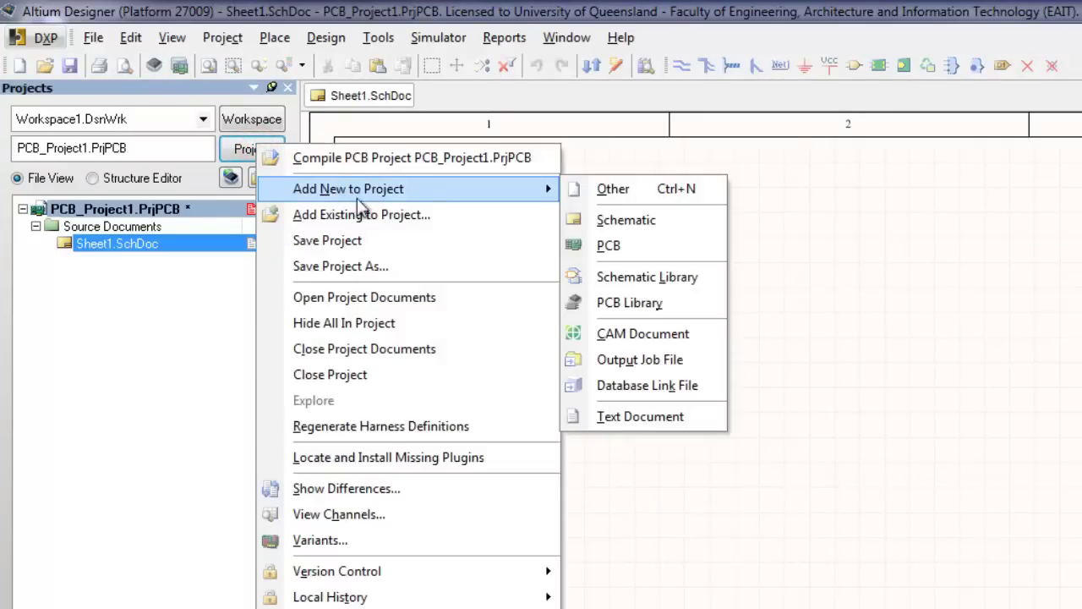
left_click(624, 252)
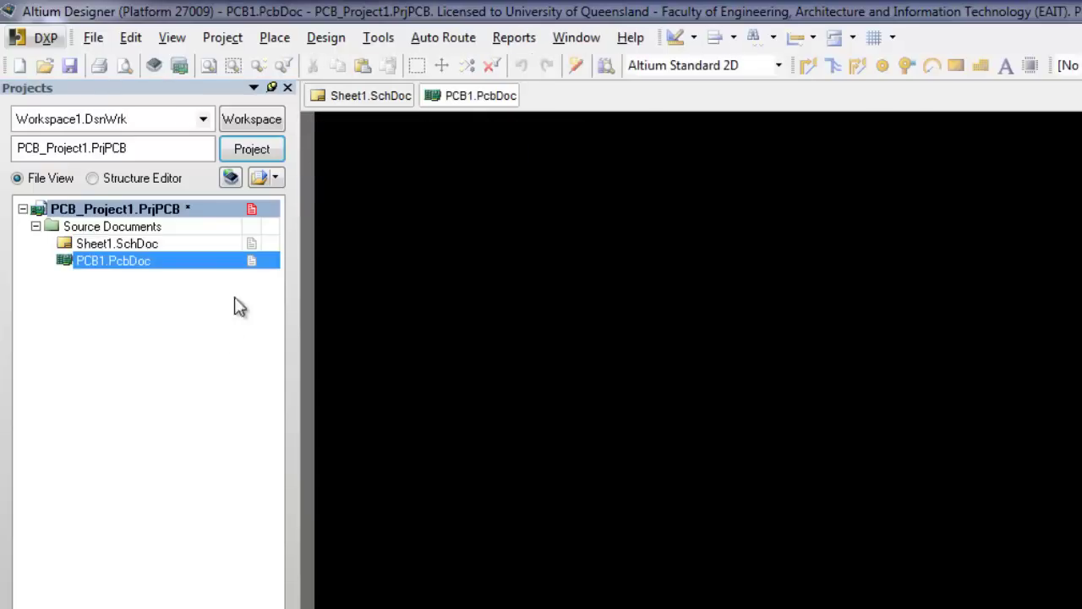
left_click(244, 150)
mouse_move(296, 199)
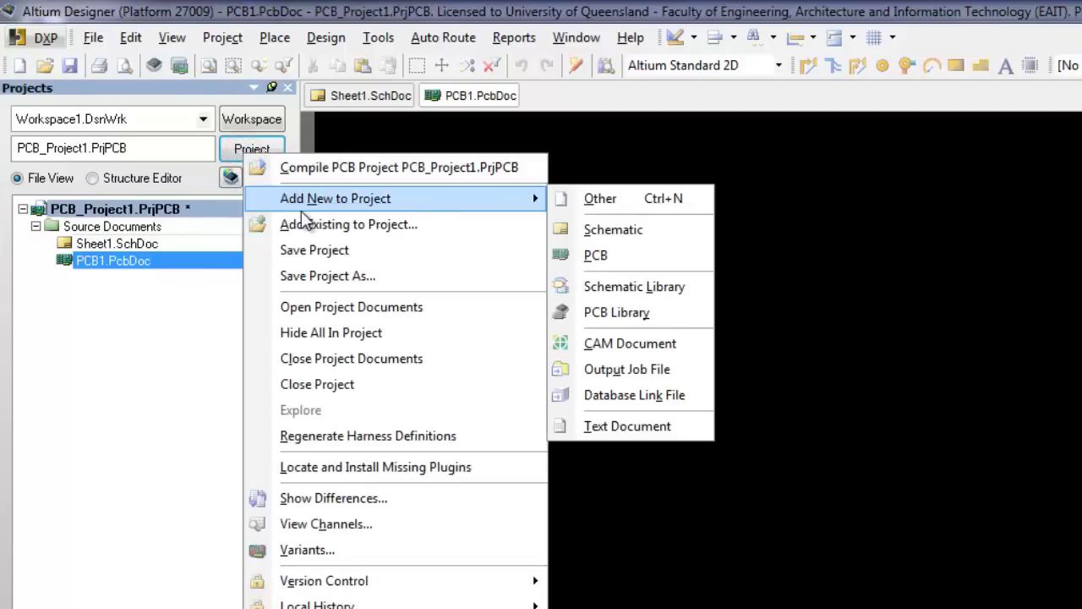
left_click(623, 231)
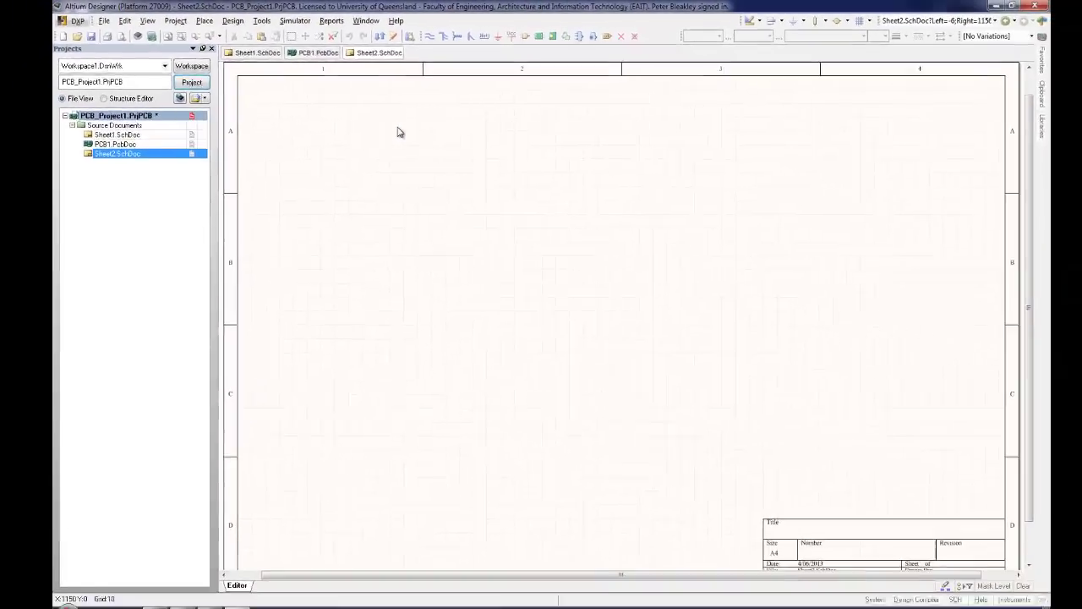
- Move Sheet2.SchDoc above PCB1.PcbDoc and cycle through the Sheet1, PCB1 and Sheet2 tabs
left_click(108, 154)
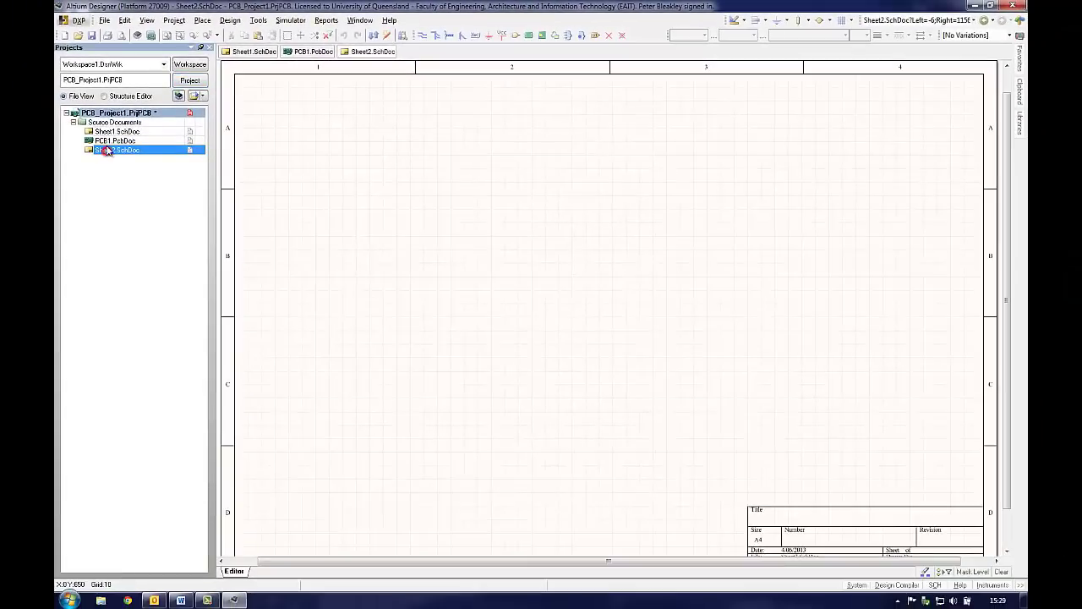
left_click_drag(109, 150, 108, 140)
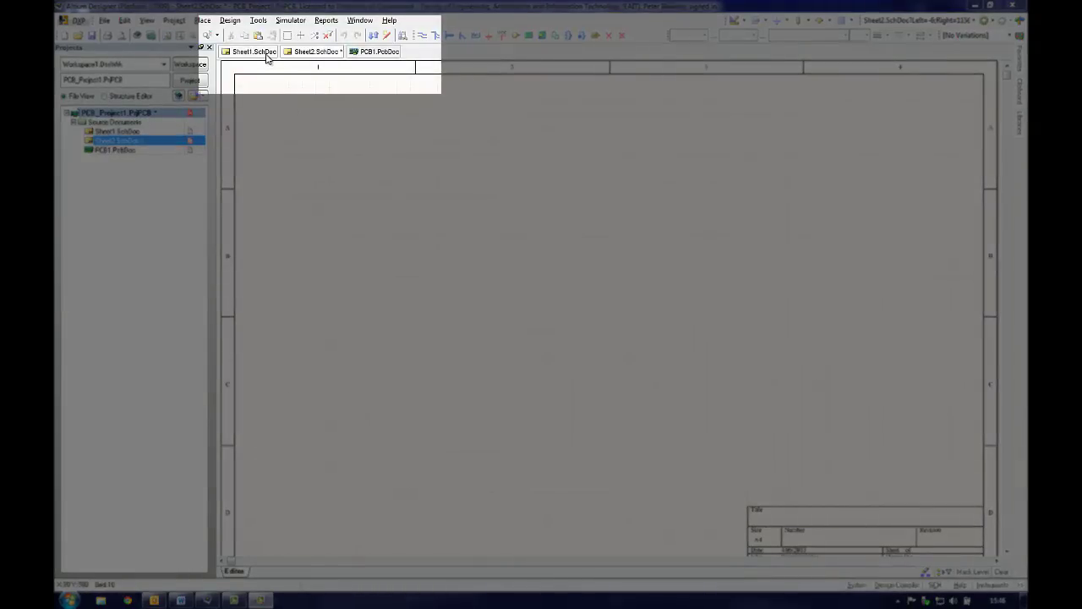
left_click(264, 53)
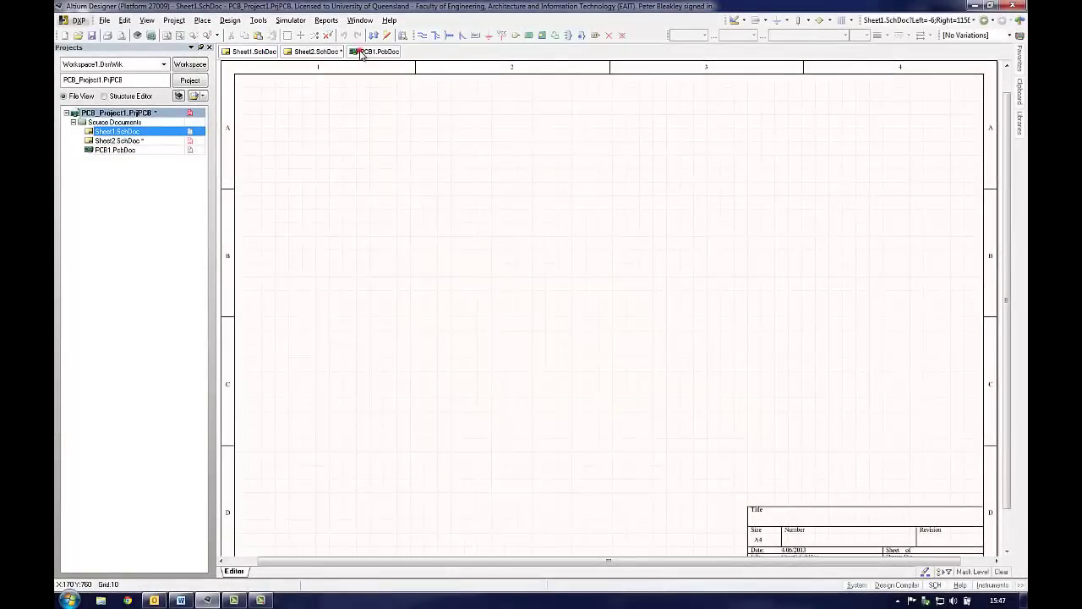
left_click(375, 52)
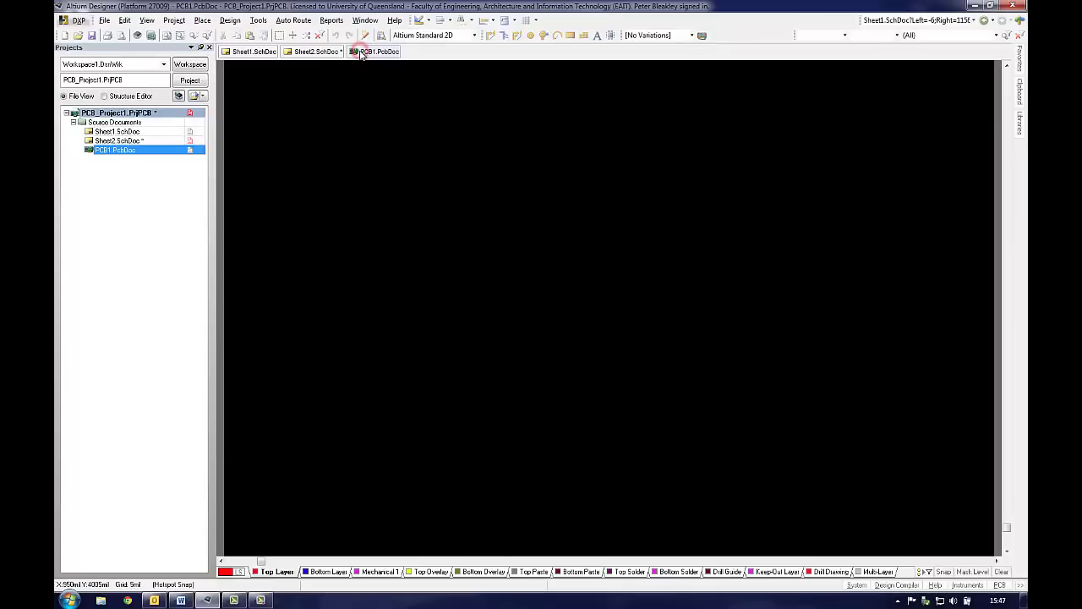
left_click(315, 52)
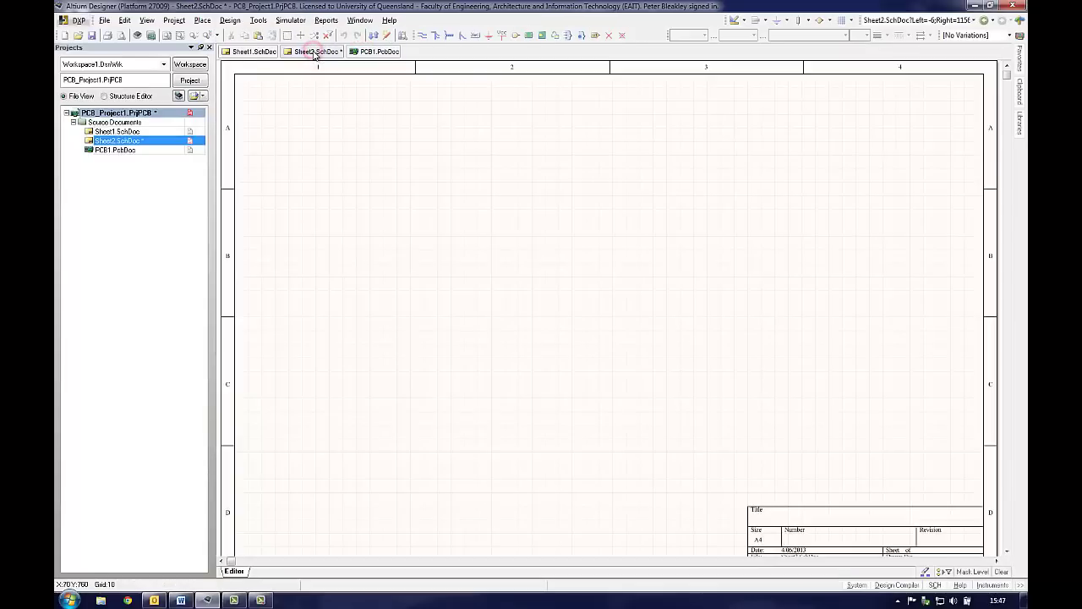
left_click(263, 52)
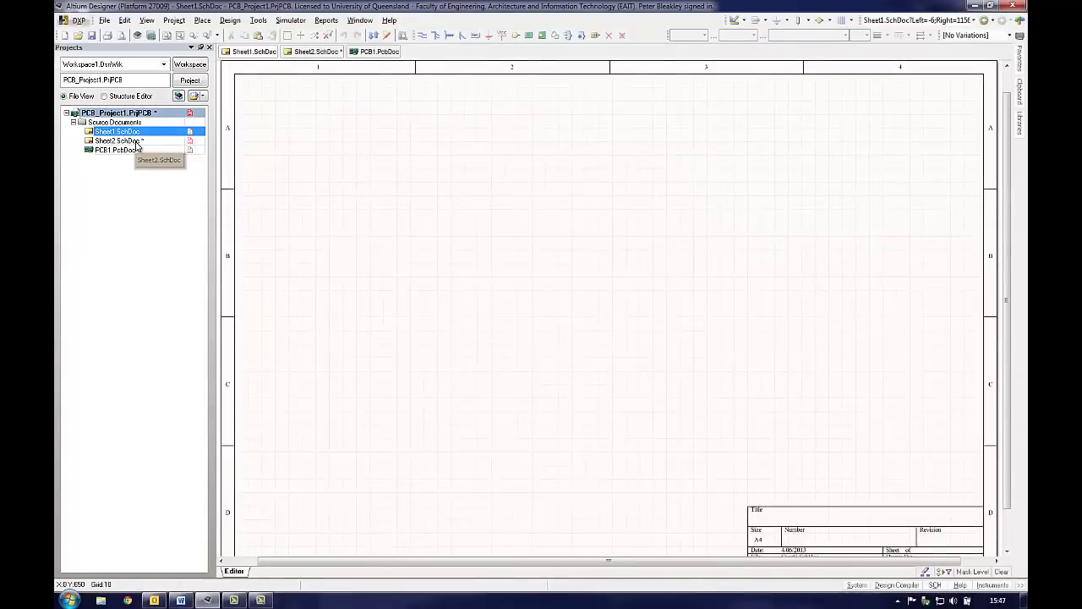
- Open Sheet2, PCB1 and finally Sheet1 from the project tree
left_click(136, 142)
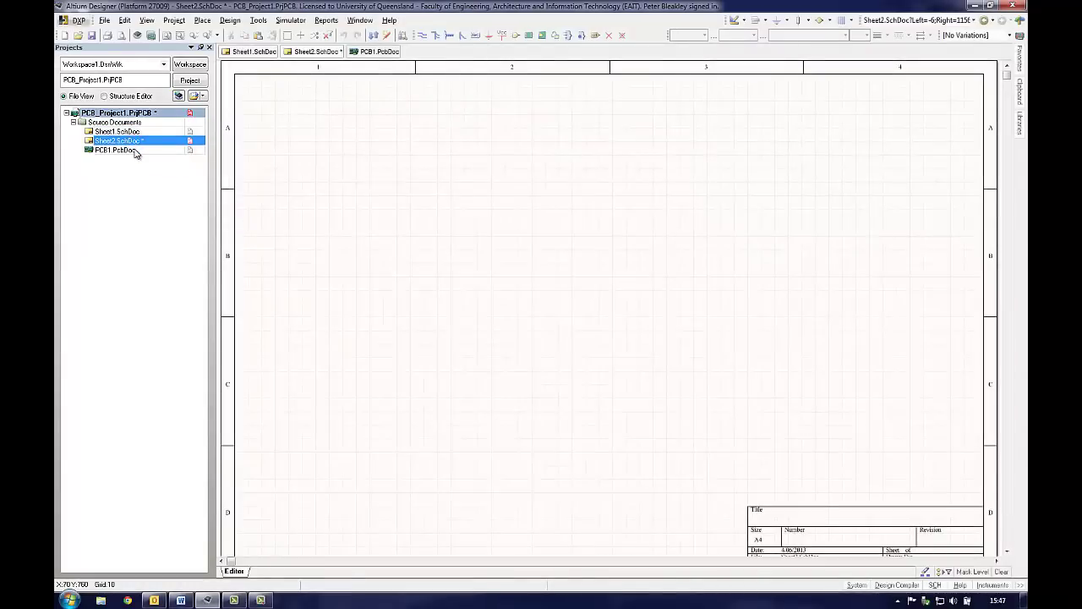
left_click(133, 150)
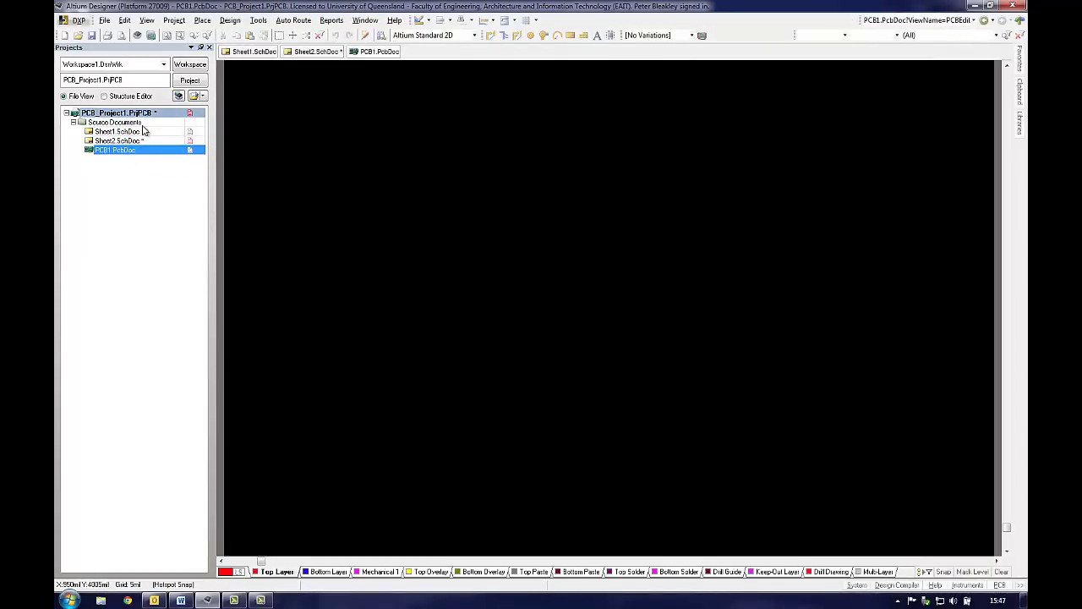
left_click(144, 137)
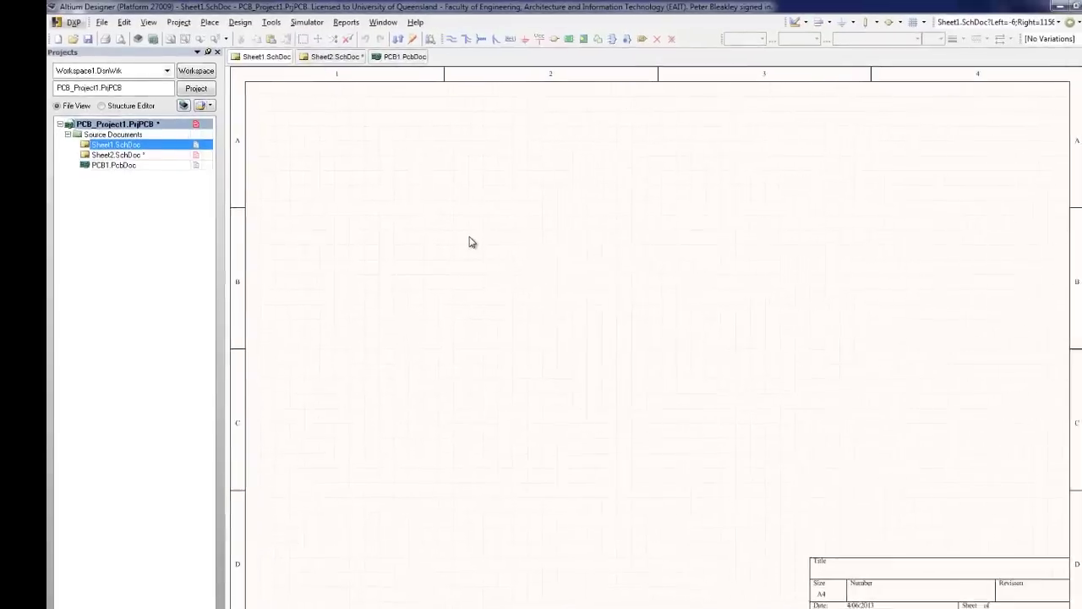
- Check Sheet1's Units, Parameters and Sheet Options in Document Options, then accept the A4 landscape sheet
left_click(259, 26)
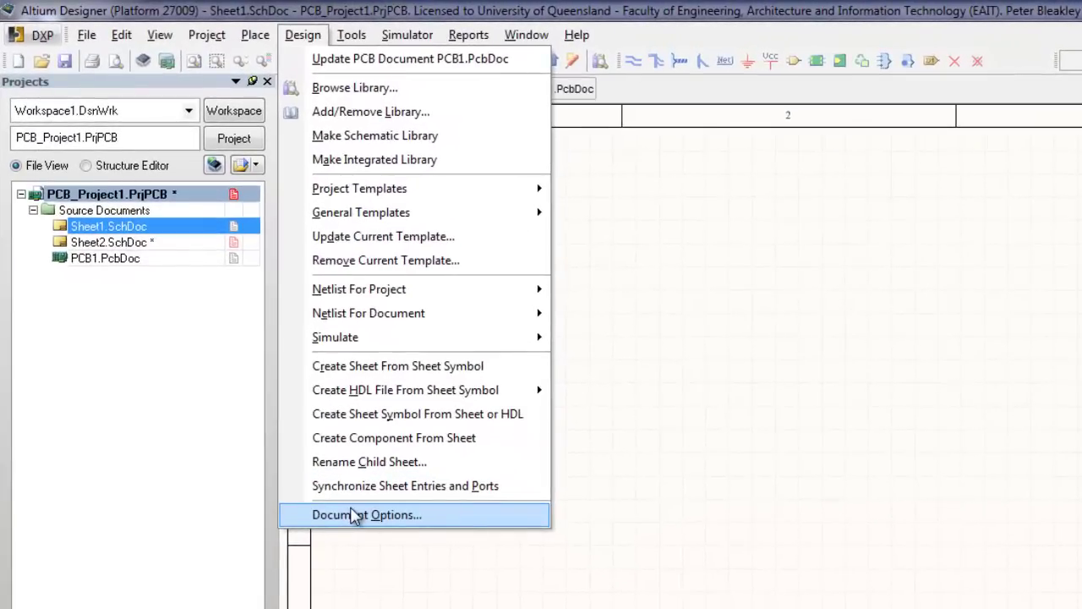
left_click(353, 516)
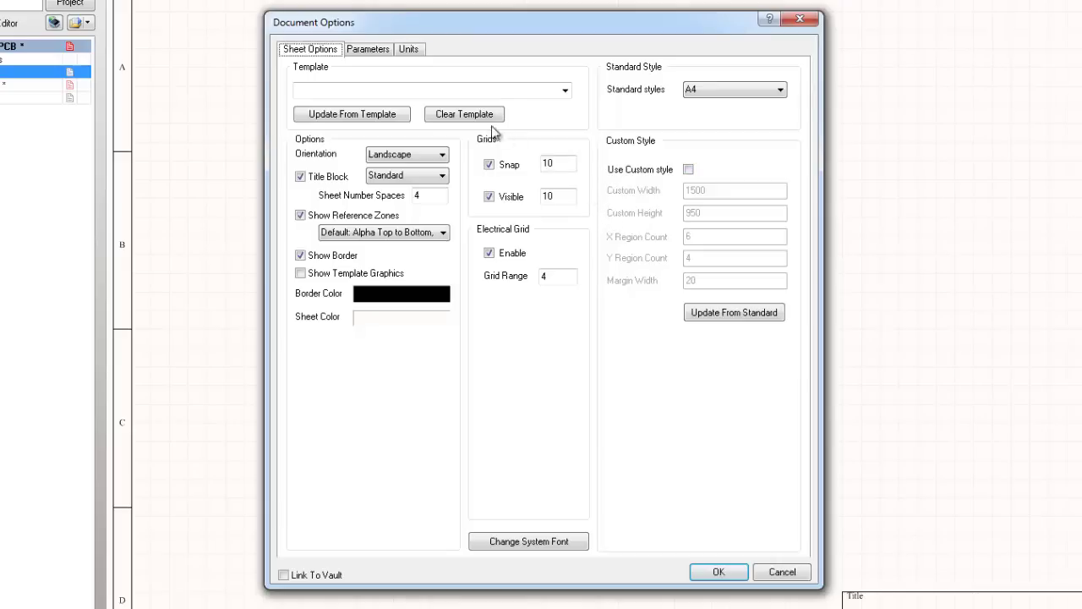
left_click(409, 51)
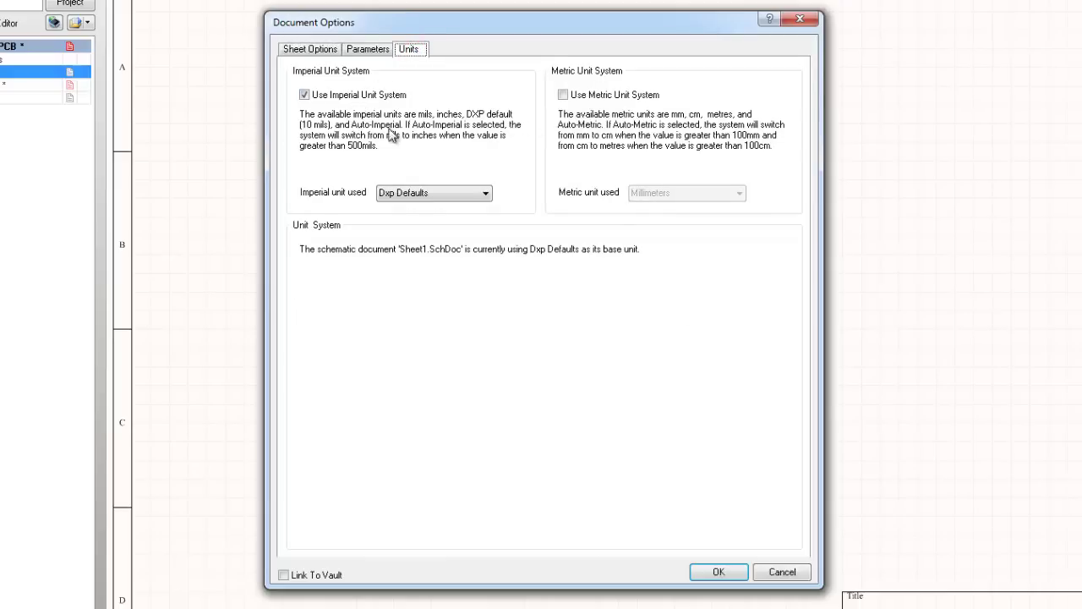
left_click(368, 51)
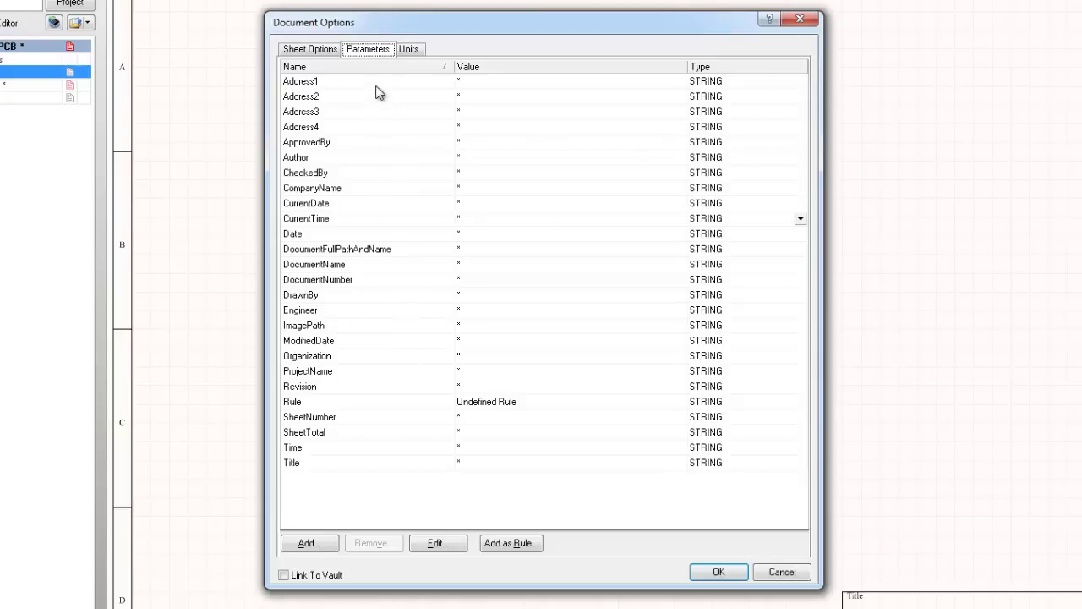
left_click(327, 51)
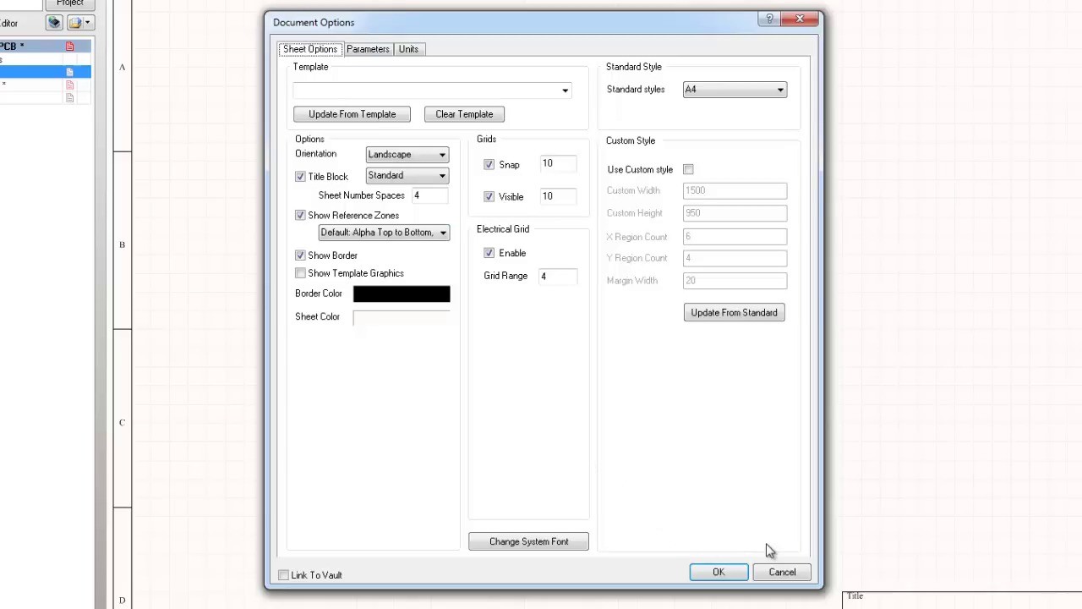
left_click(732, 575)
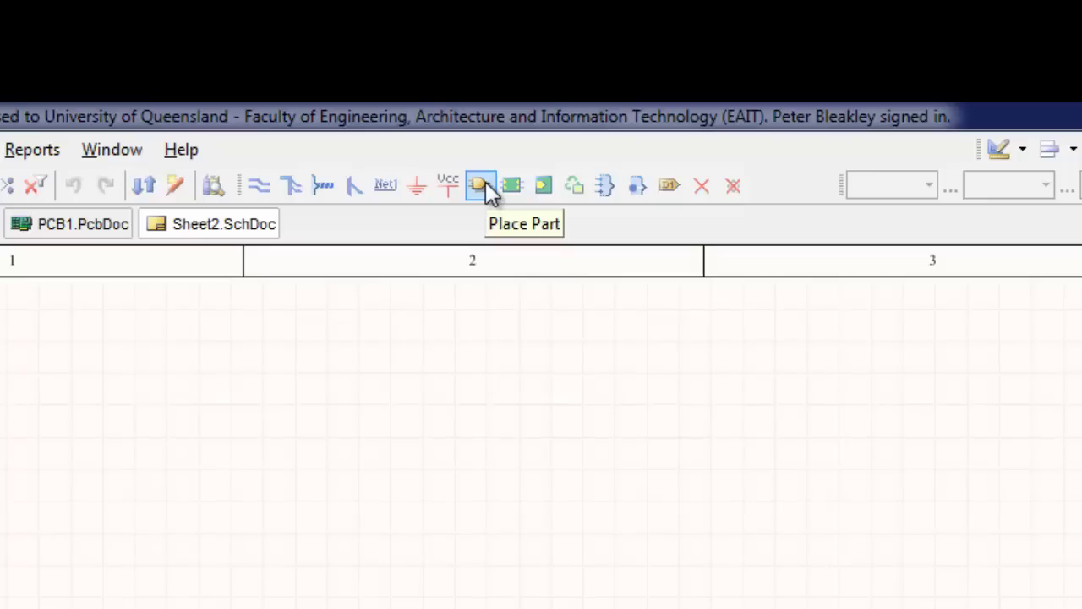
- Open Place Part and choose Cap Pol3 with the C0805 footprint as the physical component
left_click(483, 184)
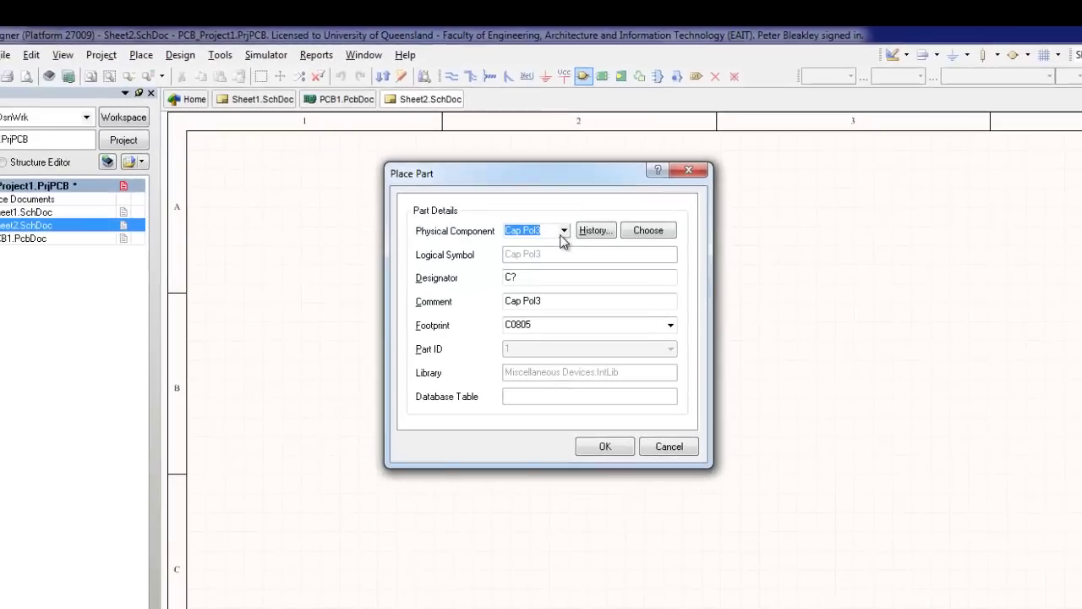
left_click(522, 308)
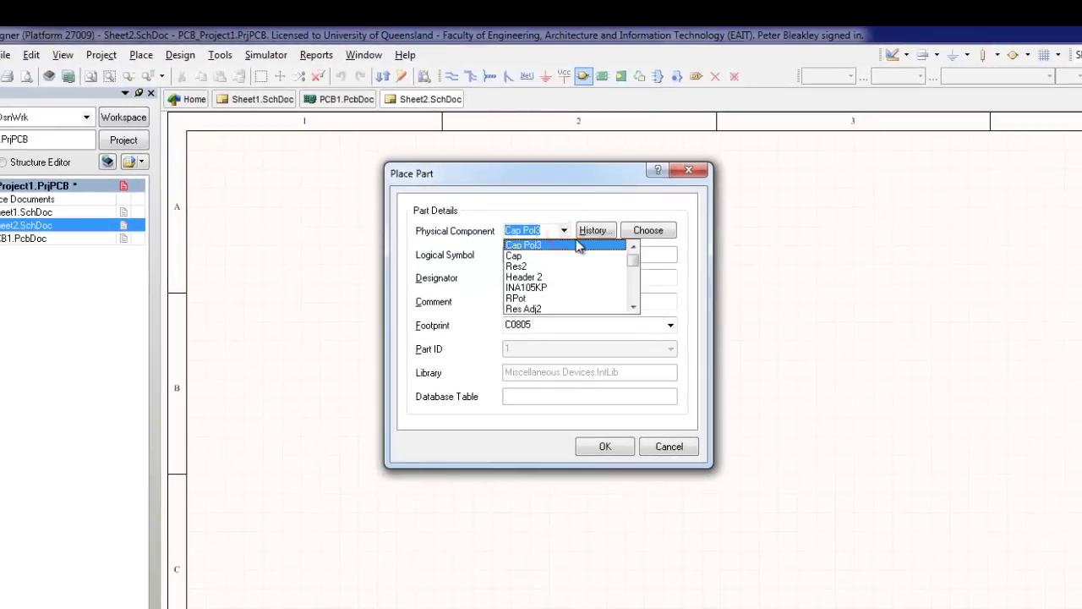
mouse_move(635, 256)
left_mouse_down()
mouse_move(637, 295)
mouse_move(635, 259)
left_mouse_up()
left_click(591, 244)
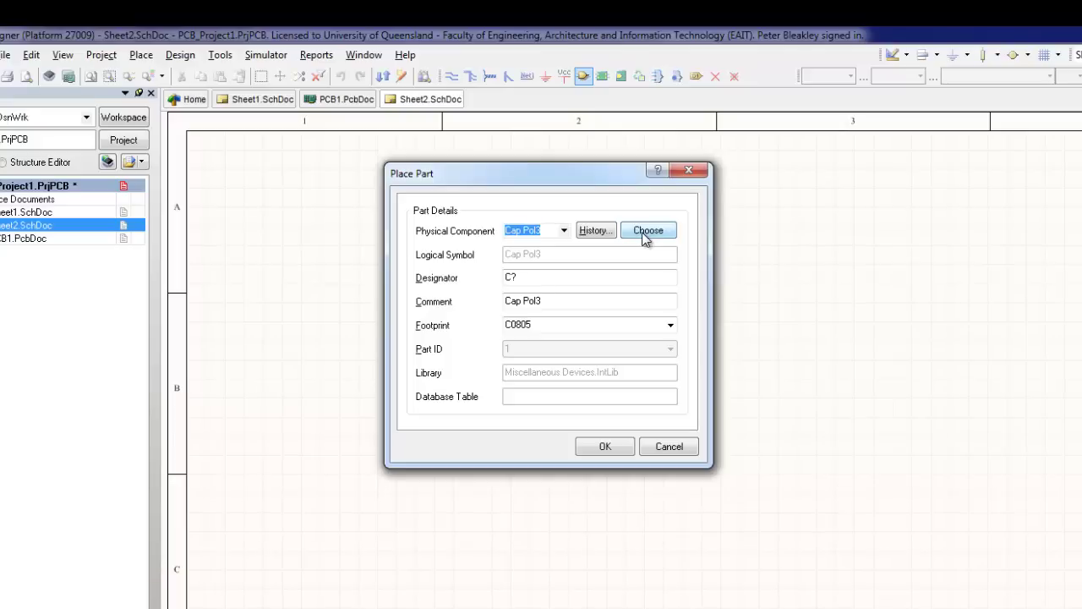
left_click(646, 235)
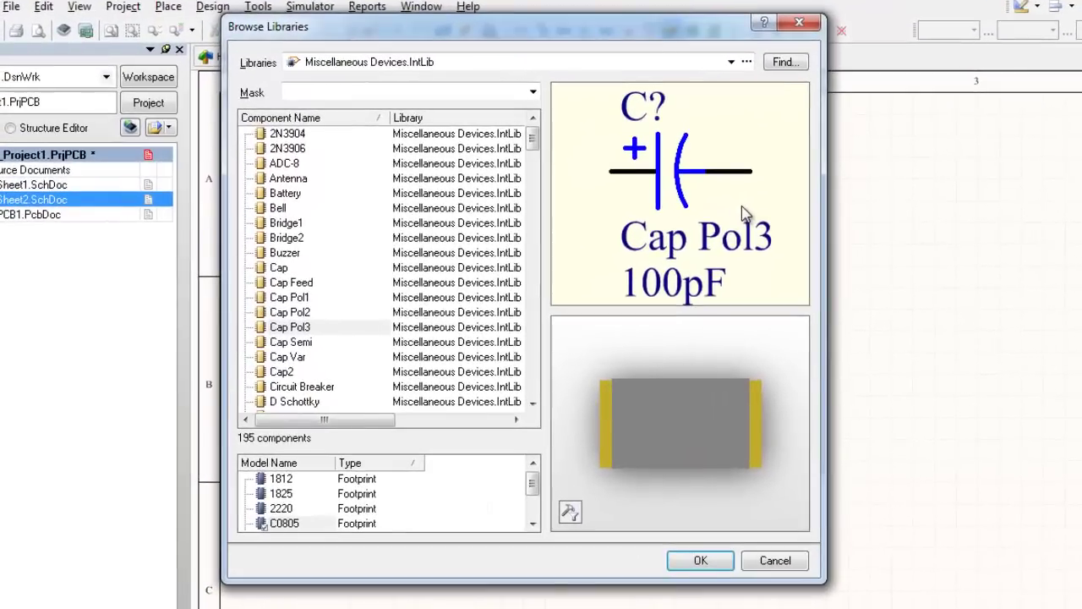
left_click(730, 63)
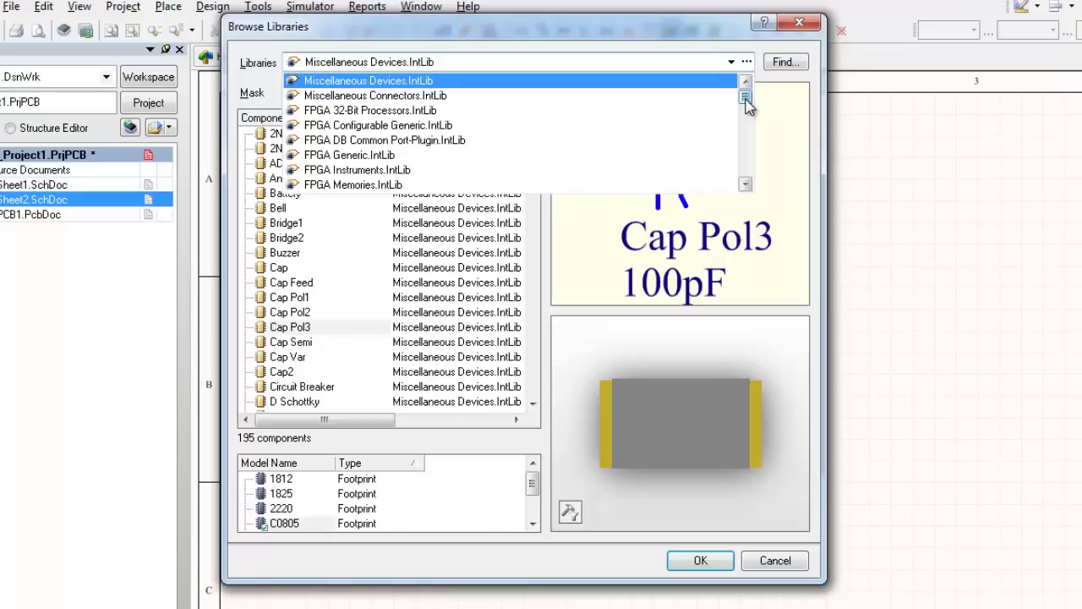
mouse_move(747, 103)
left_mouse_down()
mouse_move(749, 115)
mouse_move(751, 99)
left_mouse_up()
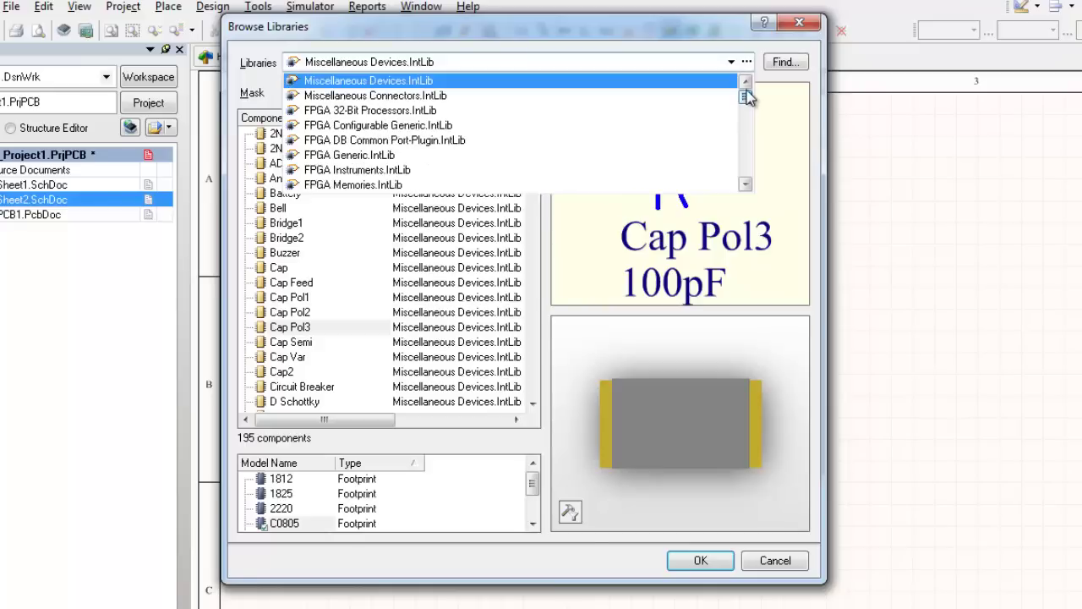
left_click(412, 80)
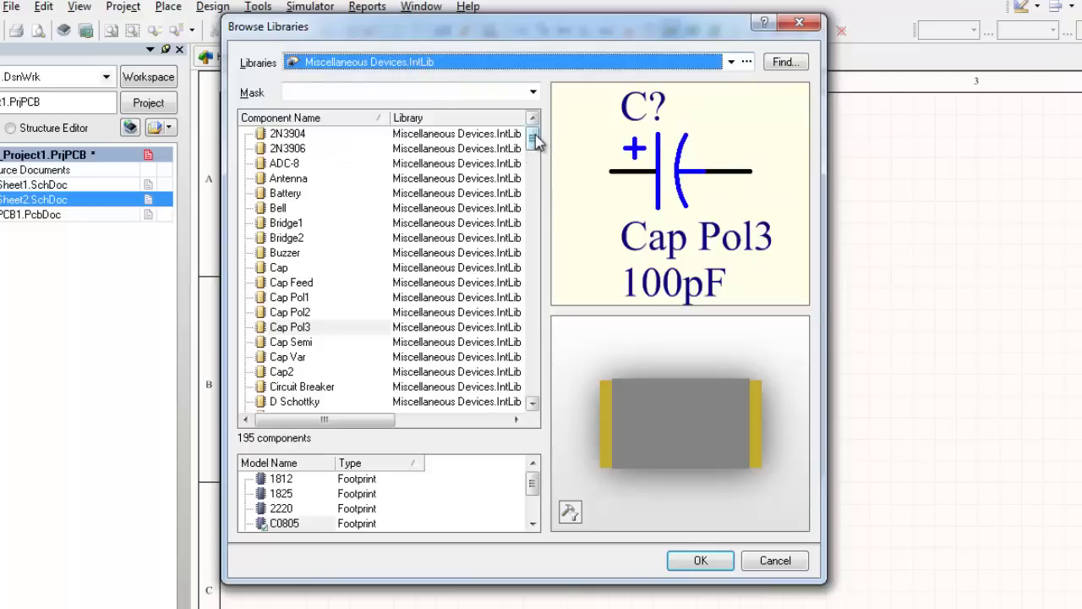
mouse_move(536, 142)
left_mouse_down()
mouse_move(533, 391)
mouse_move(530, 137)
left_mouse_up()
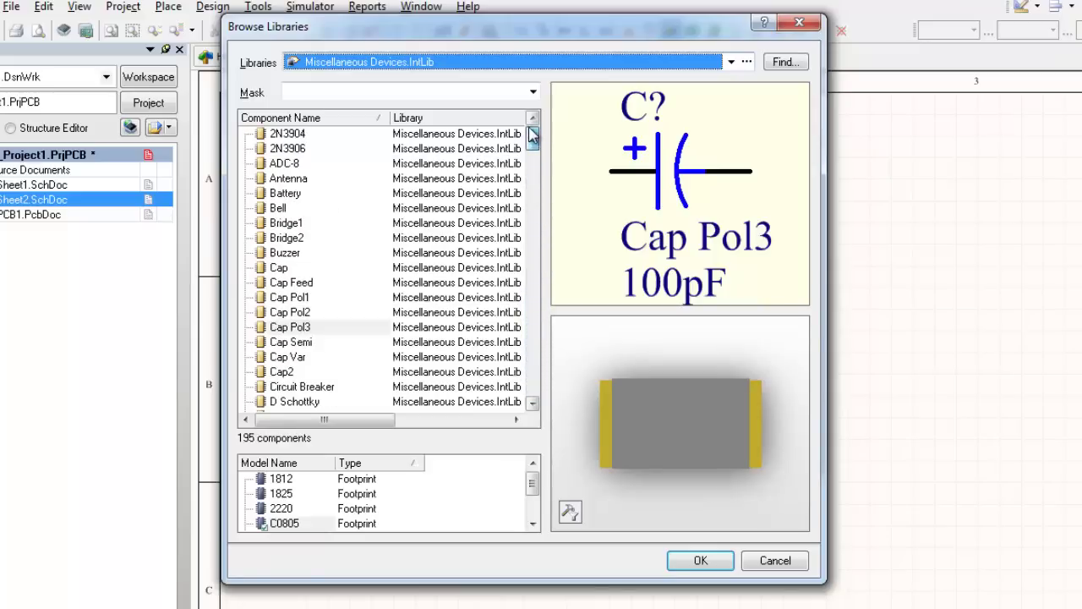
left_click(302, 330)
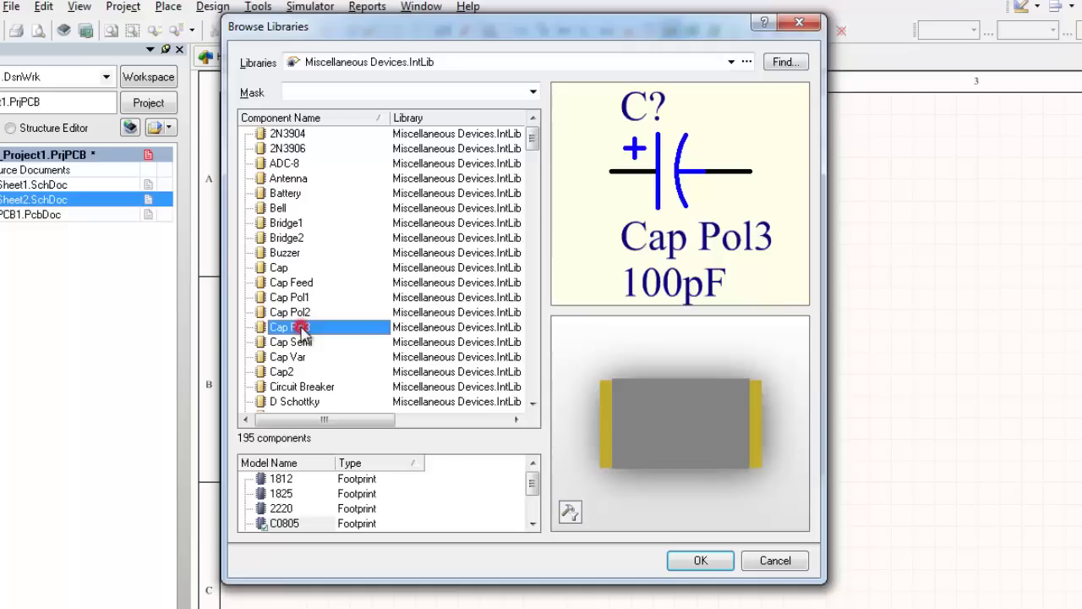
- Accept Cap Pol3 in Place Part so the capacitor floats on Sheet2, testing a 90° rotation
left_click(702, 562)
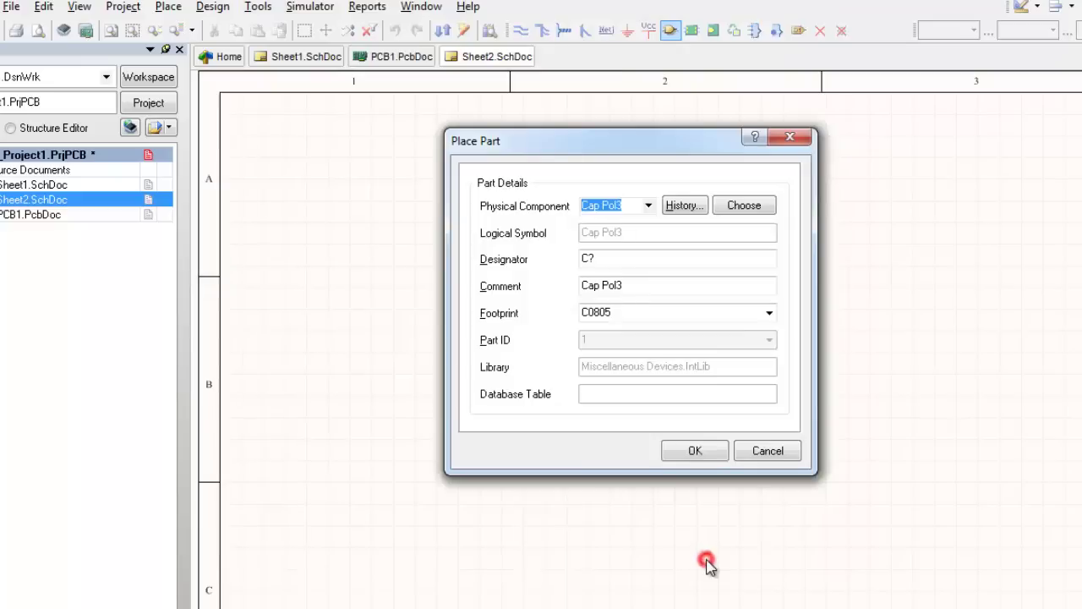
left_click(693, 451)
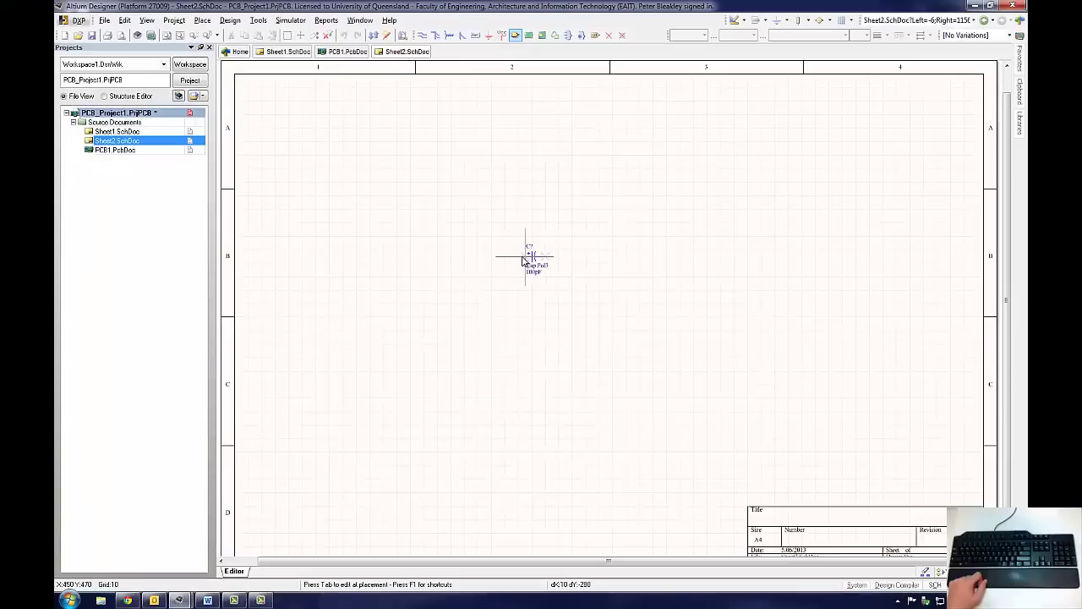
key("End")
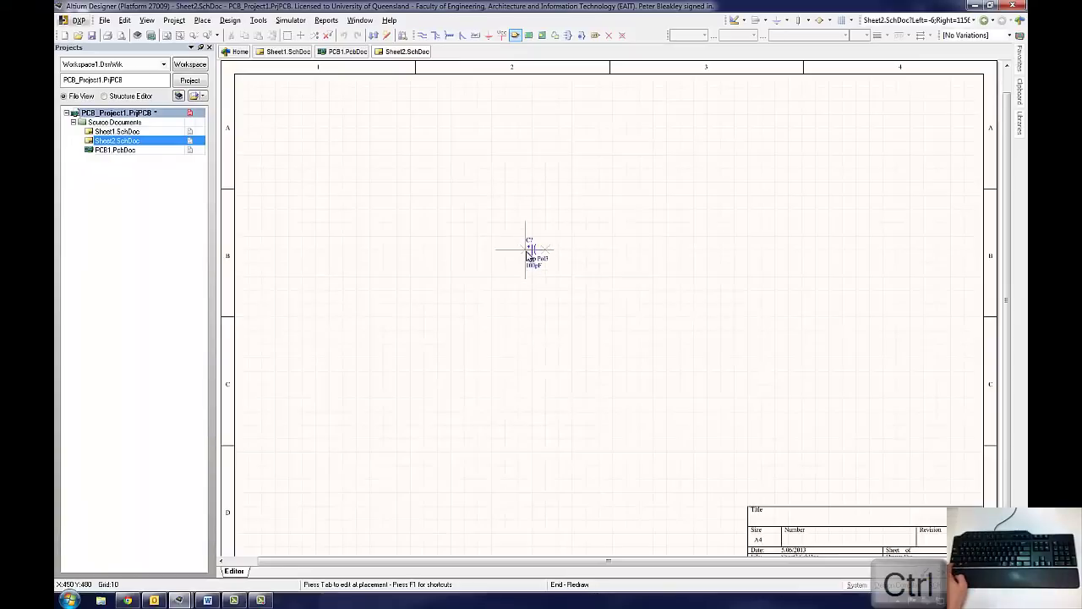
scroll(526, 254, "up", 5, "ctrl")
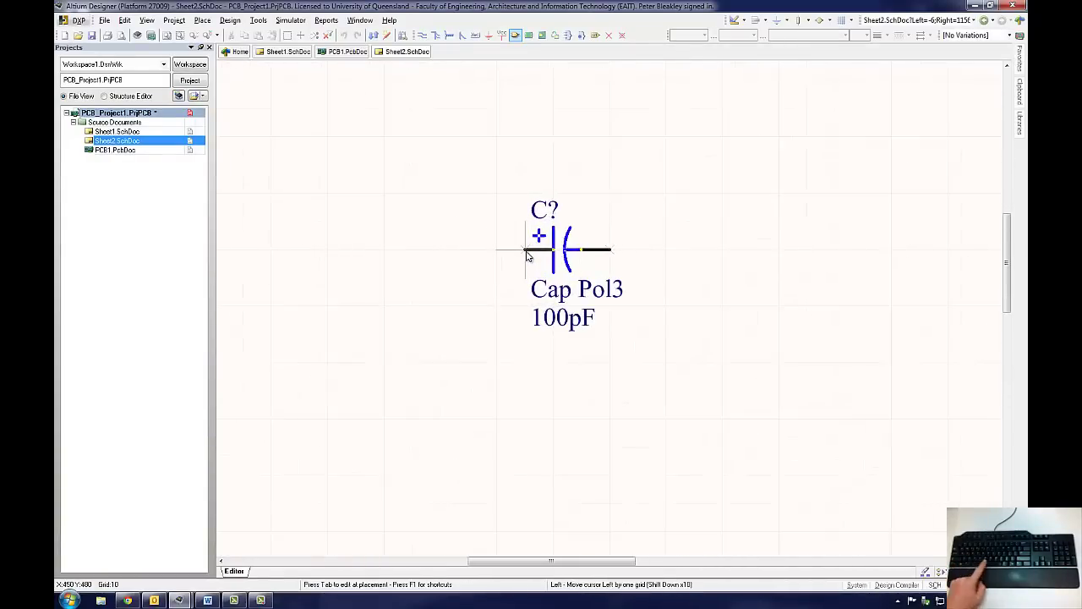
key("space")
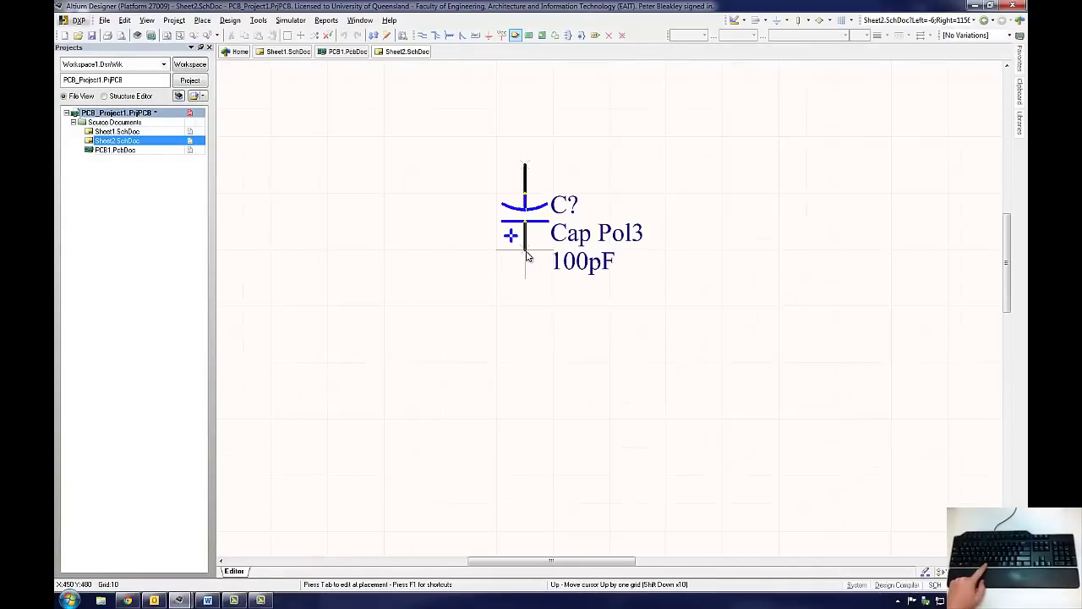
key("space")
key("space")
key("space")
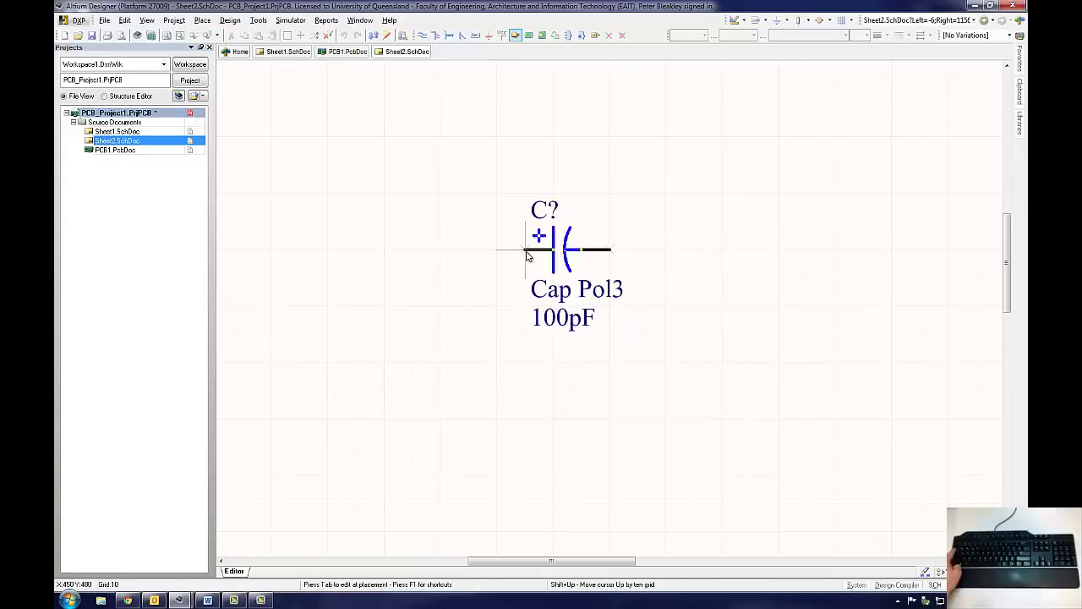
- Confirm the floating capacitor's C? and 100pF properties and zoom around it before placing
key("Tab")
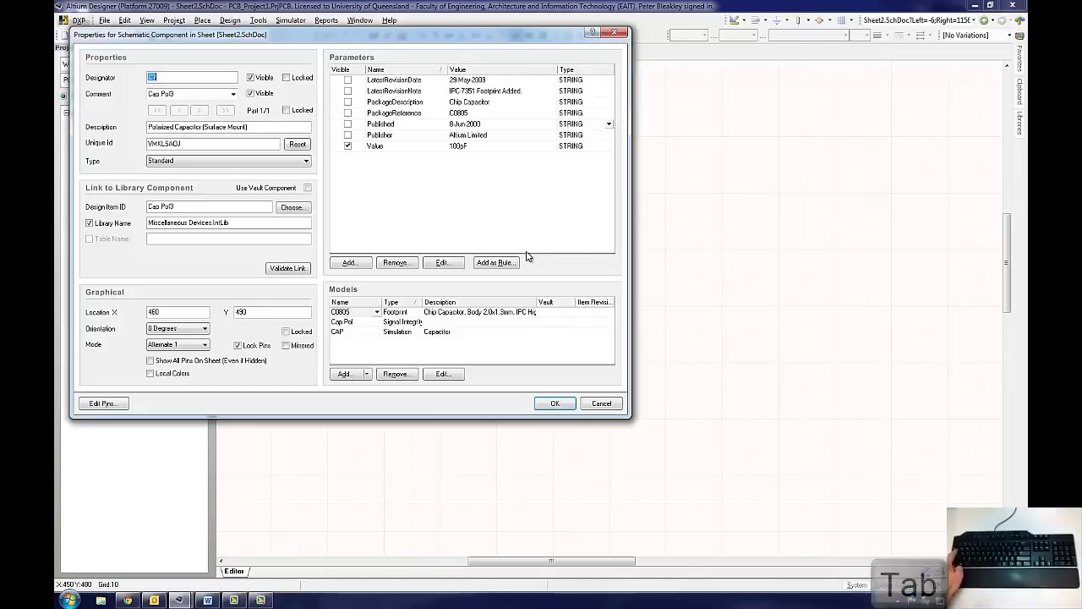
left_click(555, 403)
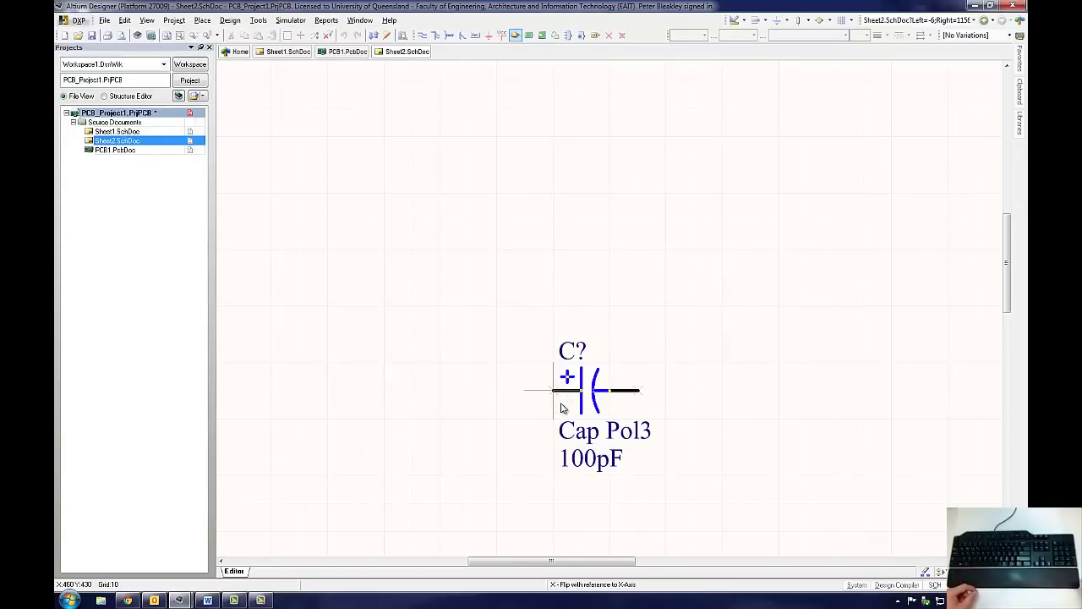
key("Page_Up")
key("Page_Up")
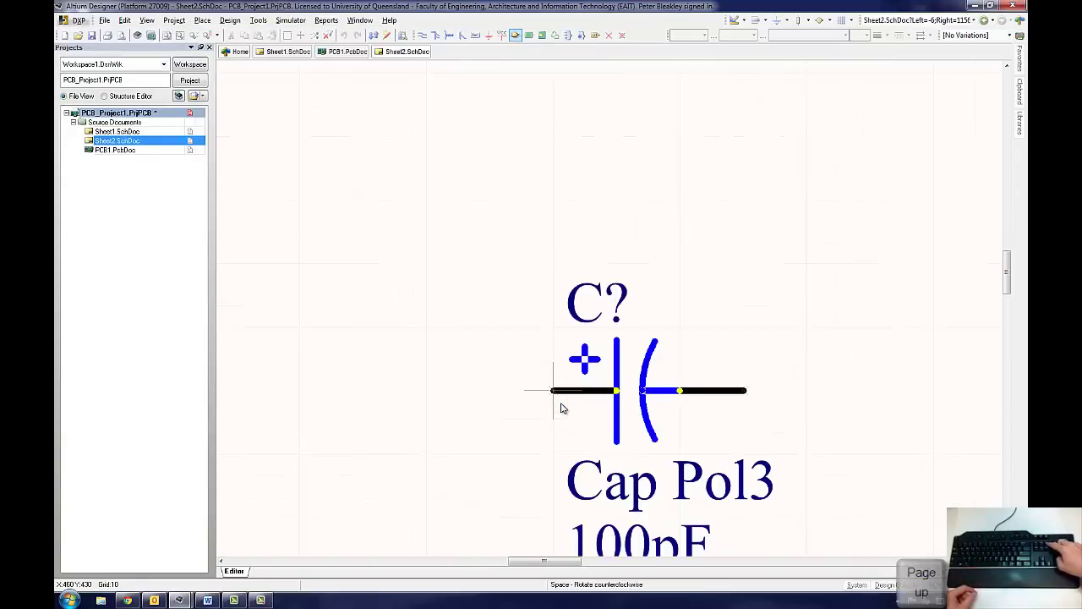
key("Page_Up")
key("Page_Down")
key("Page_Down")
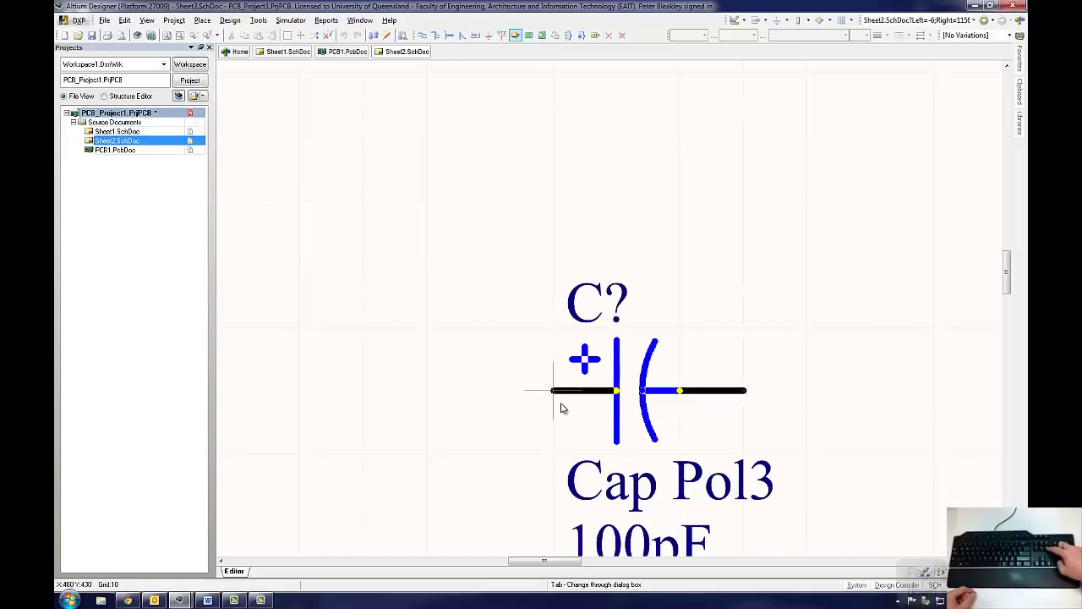
key("Page_Down")
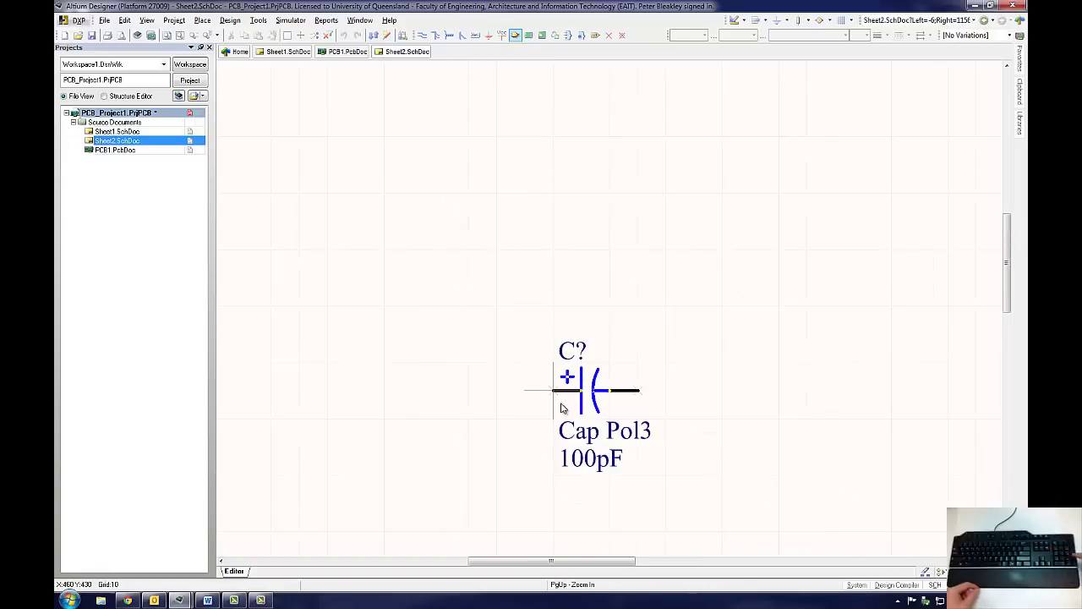
key("Page_Down")
key("End")
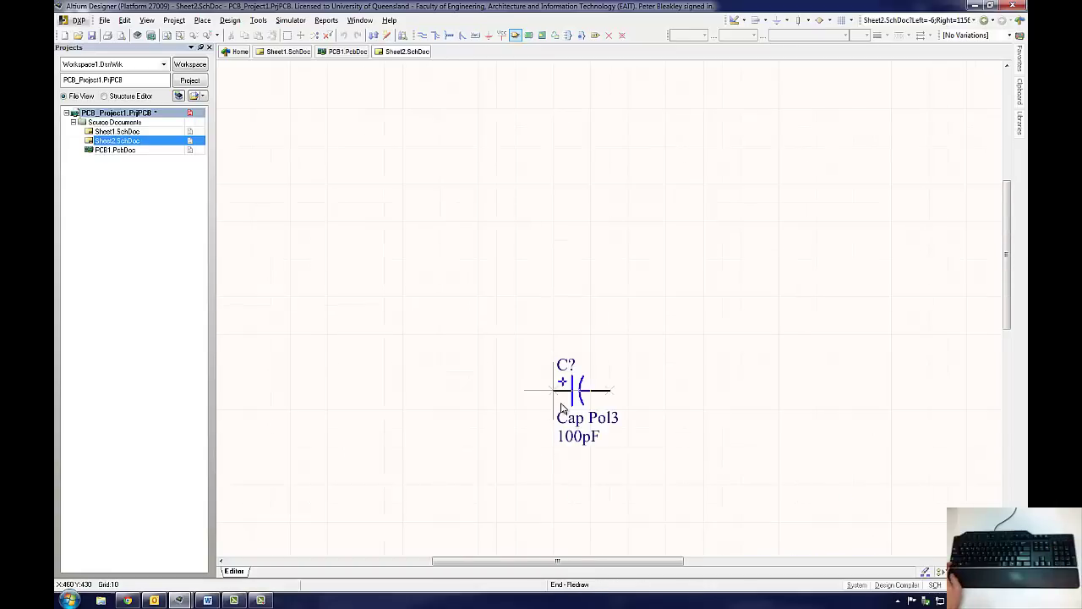
scroll(561, 409, "up", 1, "ctrl")
scroll(561, 408, "up", 1, "ctrl")
scroll(560, 408, "down", 3, "ctrl")
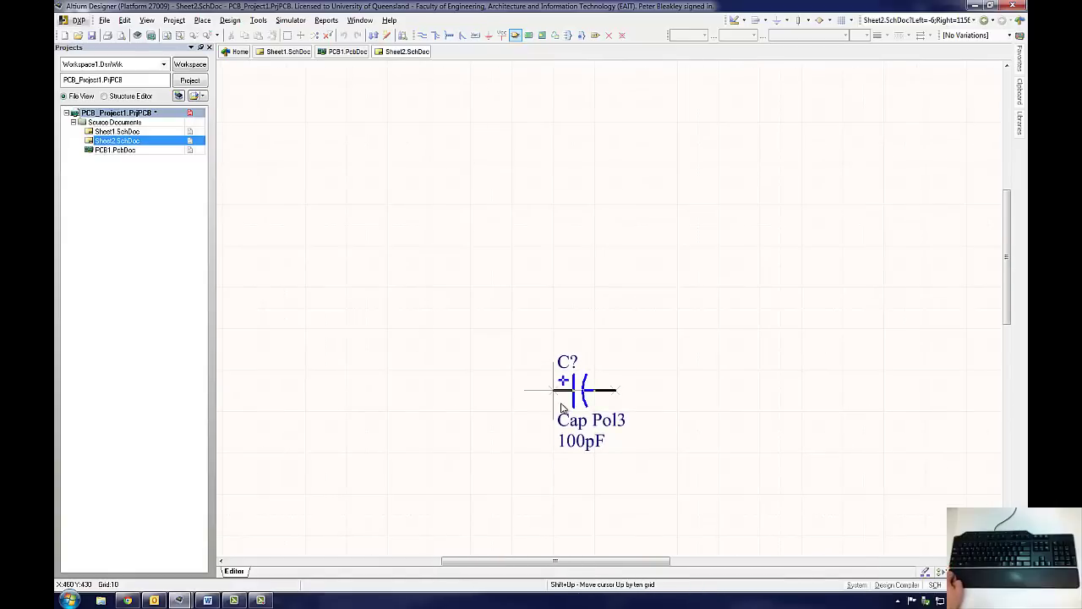
- Drop capacitors at the centre and toward the upper left of Sheet2
right_click(595, 260)
left_click(595, 261)
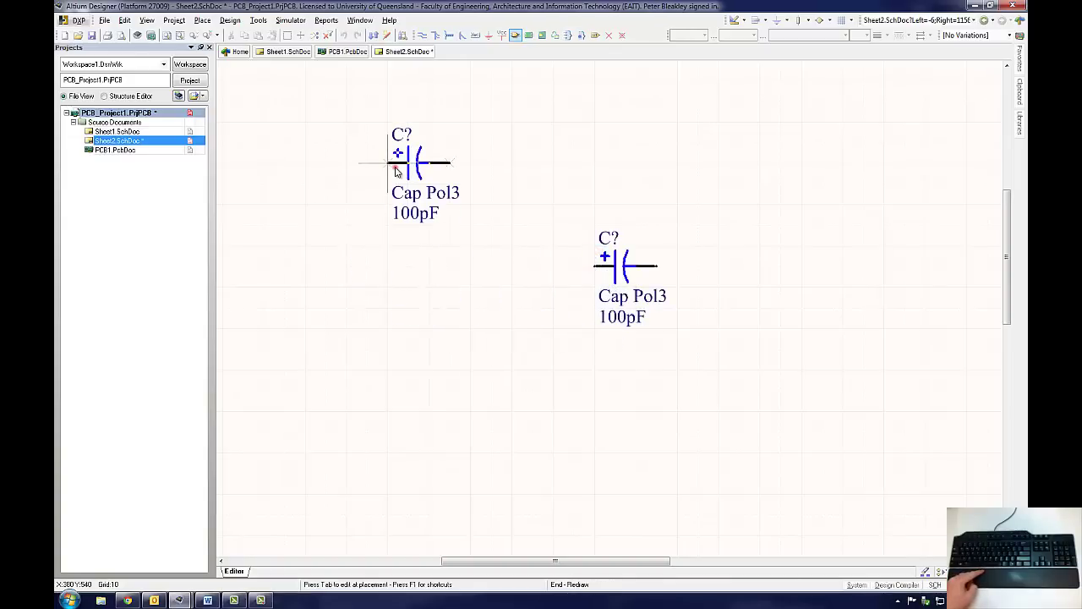
left_click(395, 169)
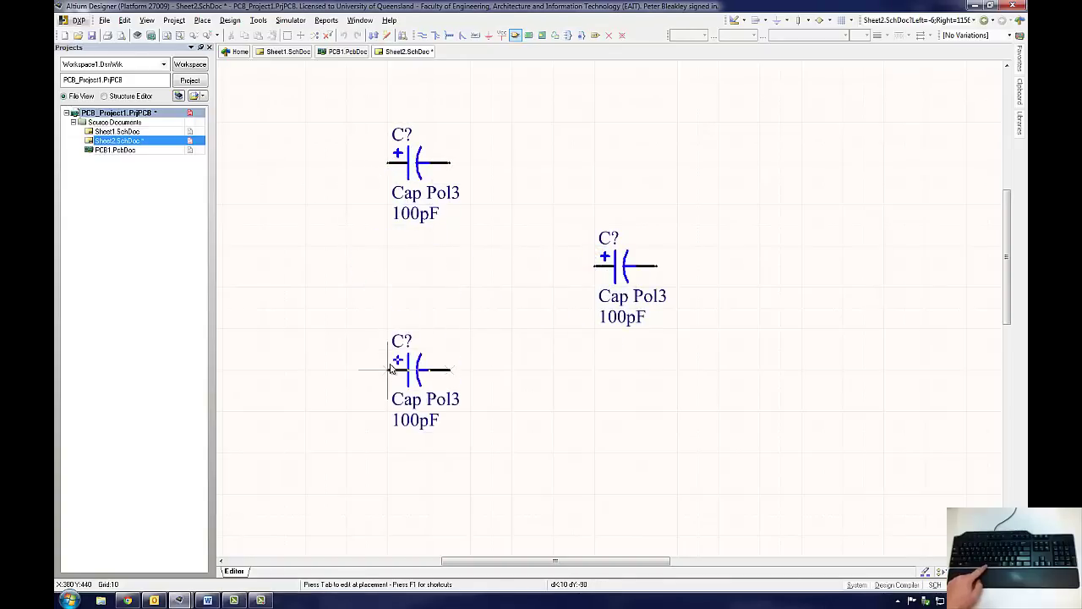
- Place vertical capacitors at lower left and on the right, then stop placing parts
key("space")
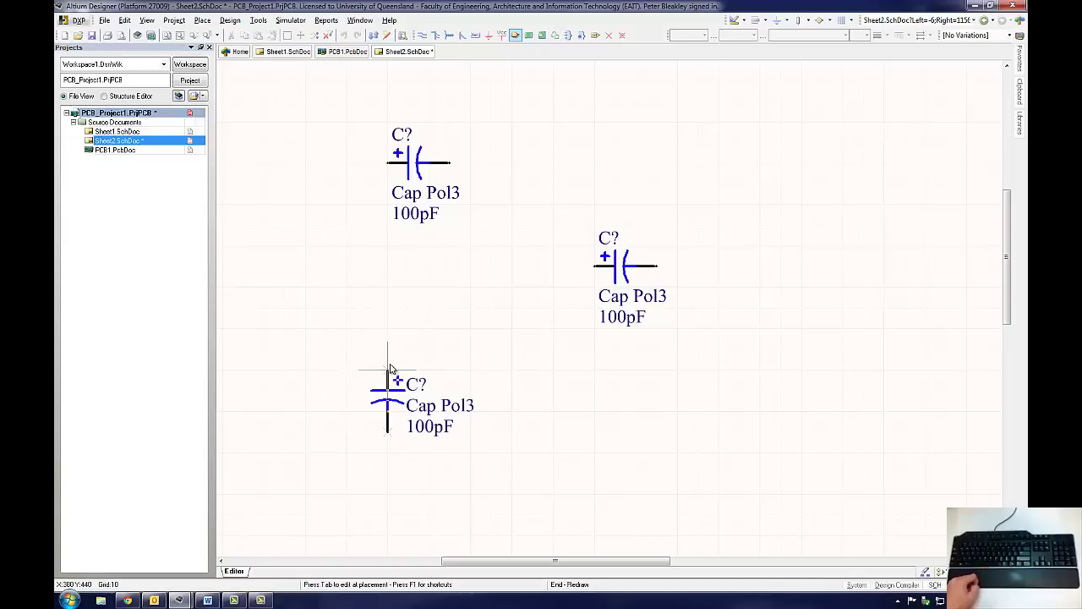
left_click(390, 368)
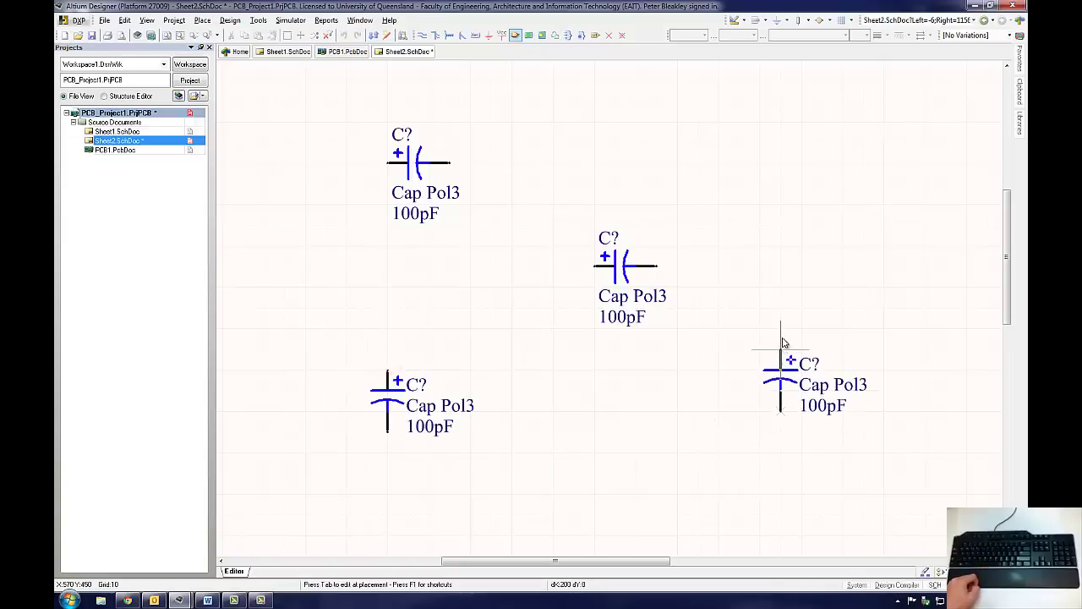
key("End")
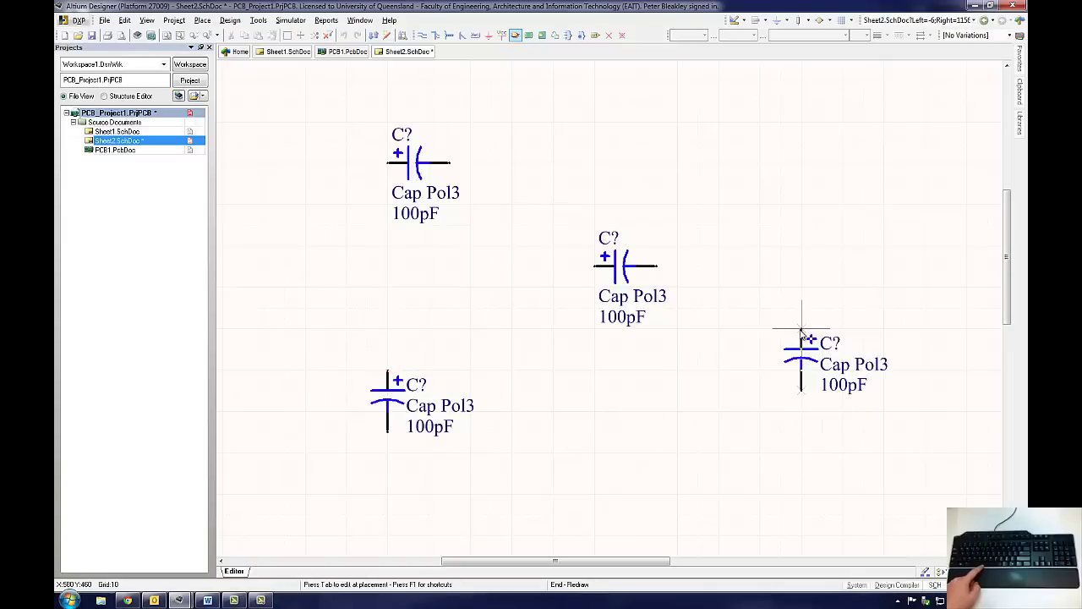
key("space")
key("space")
left_click(801, 332)
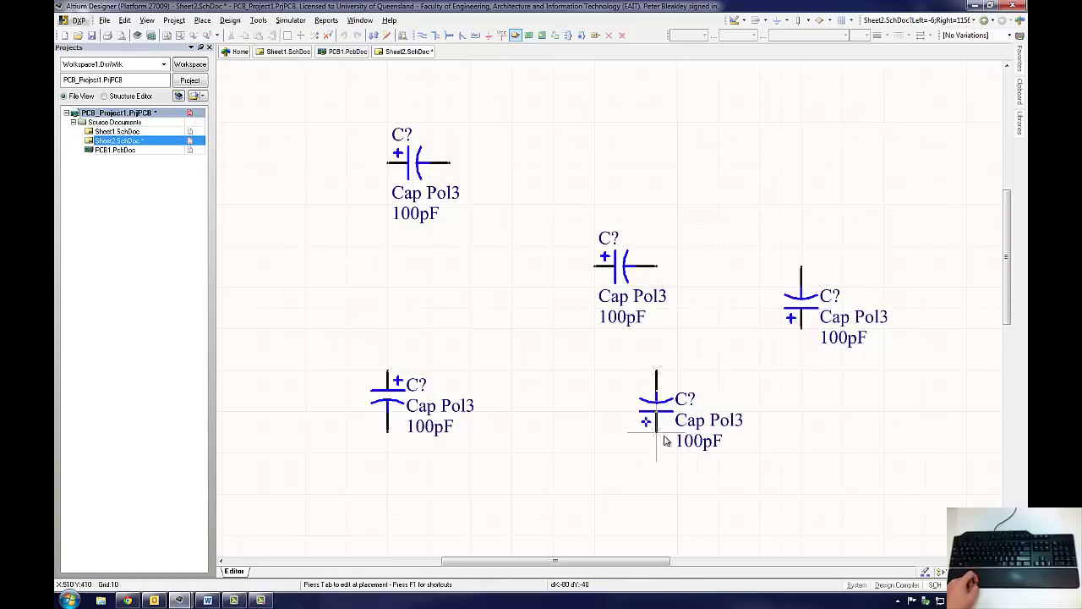
key("Page_Down")
key("End")
key("Escape")
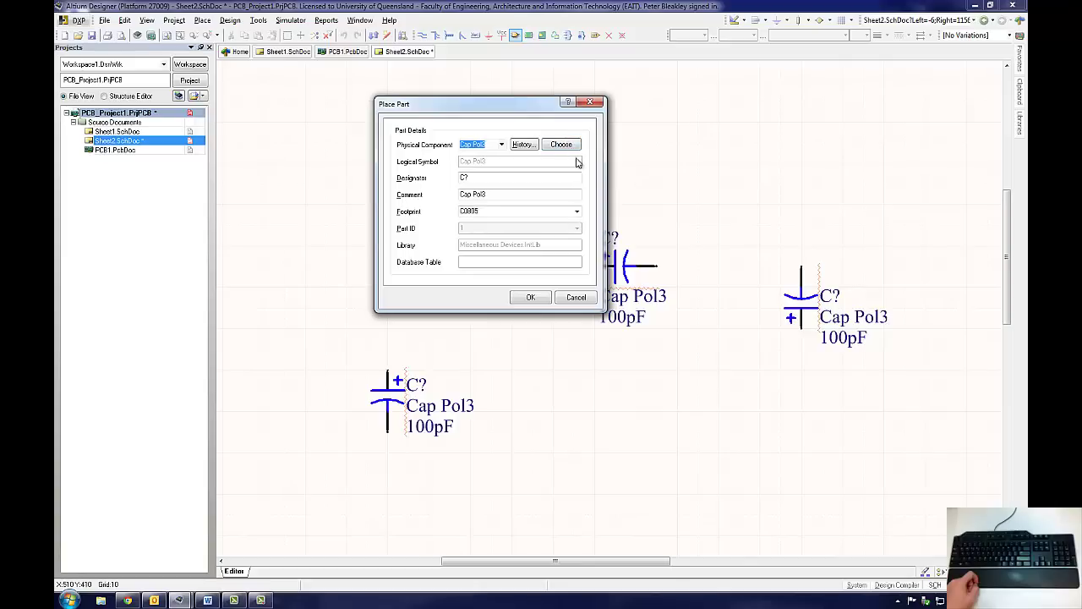
left_click(576, 297)
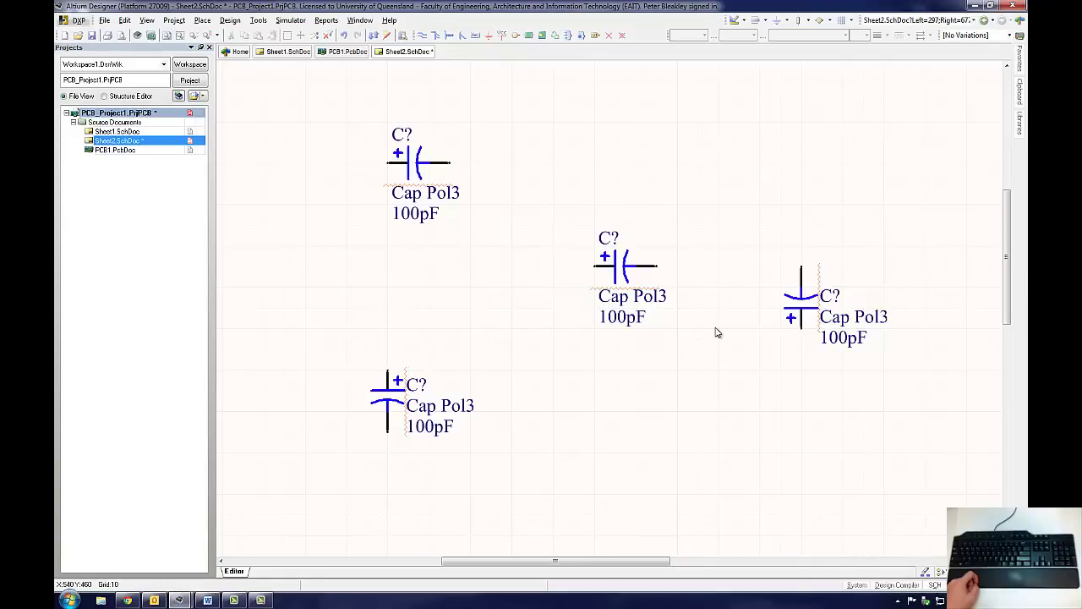
- Pick up the middle capacitor and move it, confirming its properties while holding it
left_click_drag(622, 275, 571, 275)
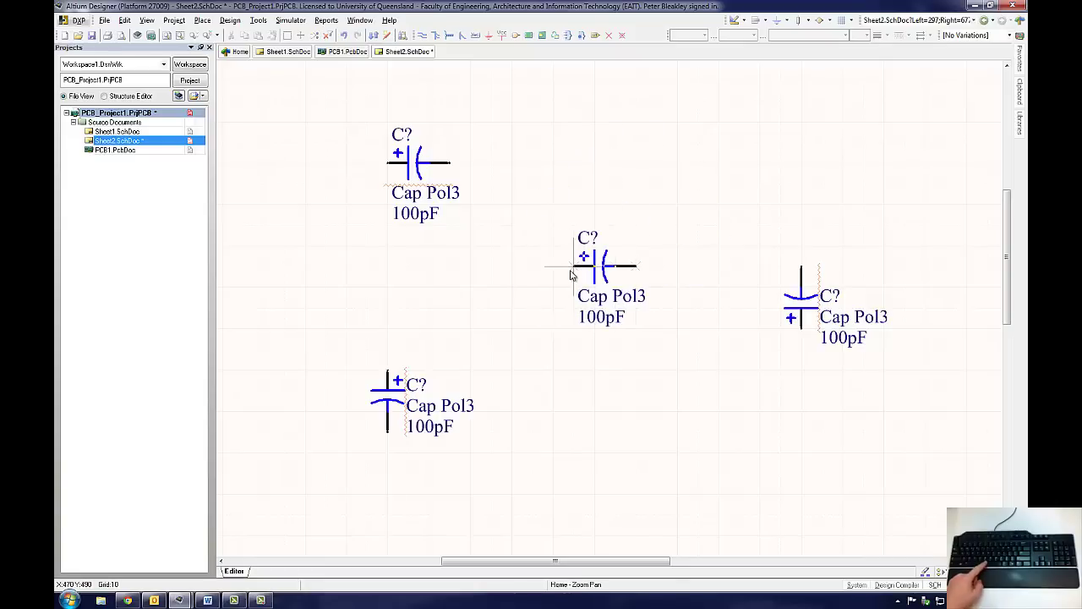
key("space")
key("space")
key("space")
key("space")
key("space")
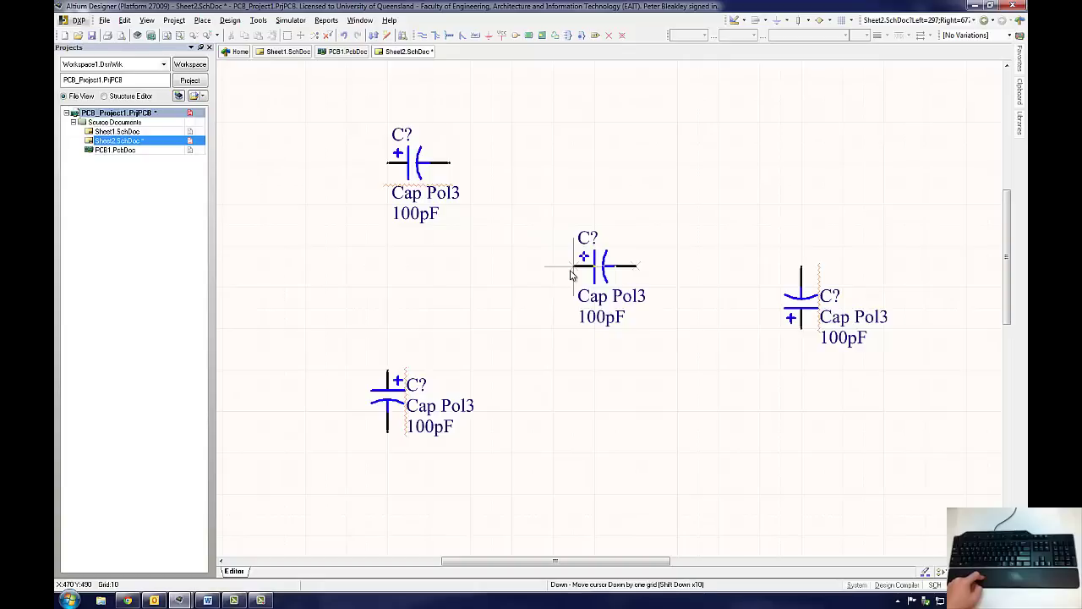
key("Tab")
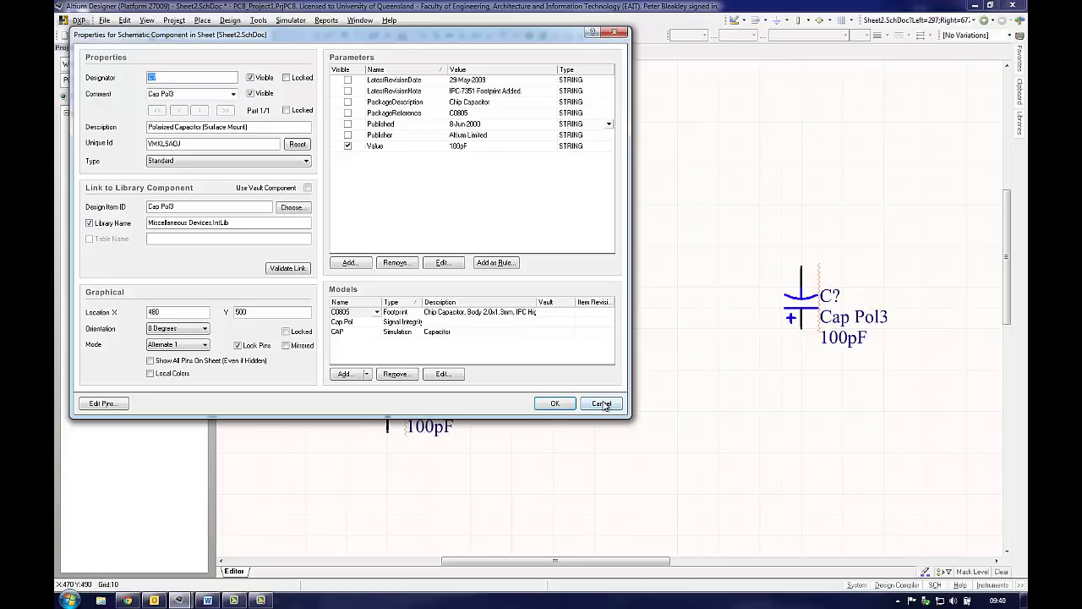
left_click(556, 404)
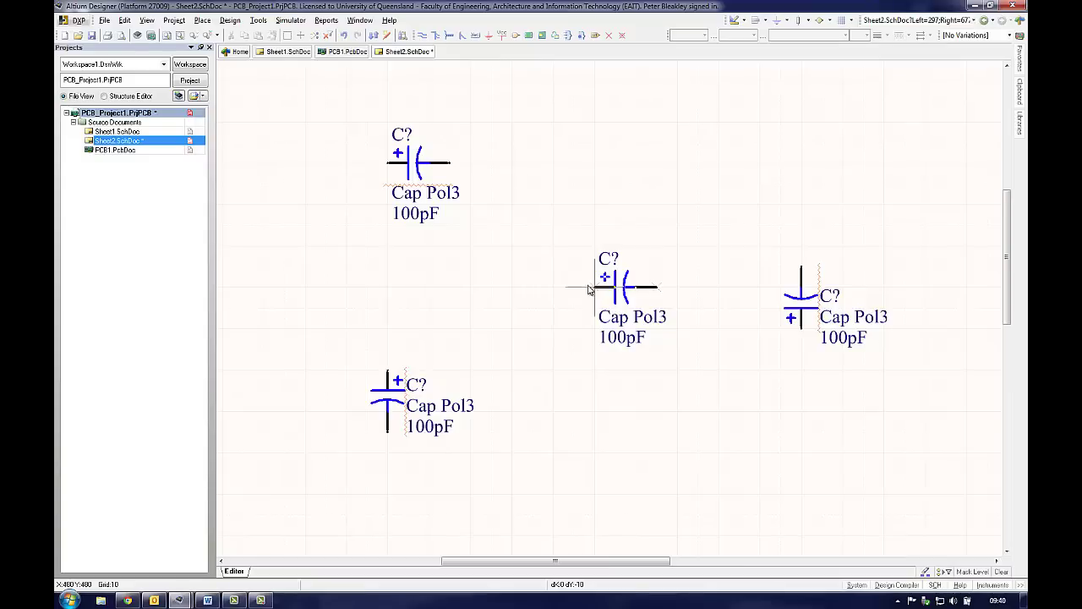
- Drop the middle capacitor at its new spot and switch its footprint from C0805 to 1825
left_click(590, 289)
double_click(622, 290)
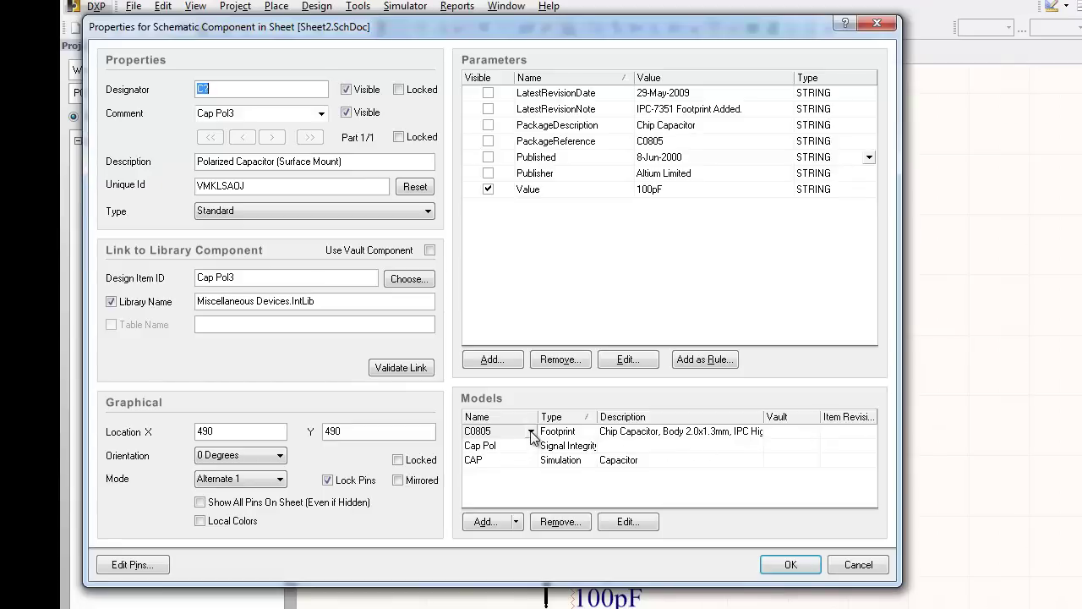
left_click(531, 433)
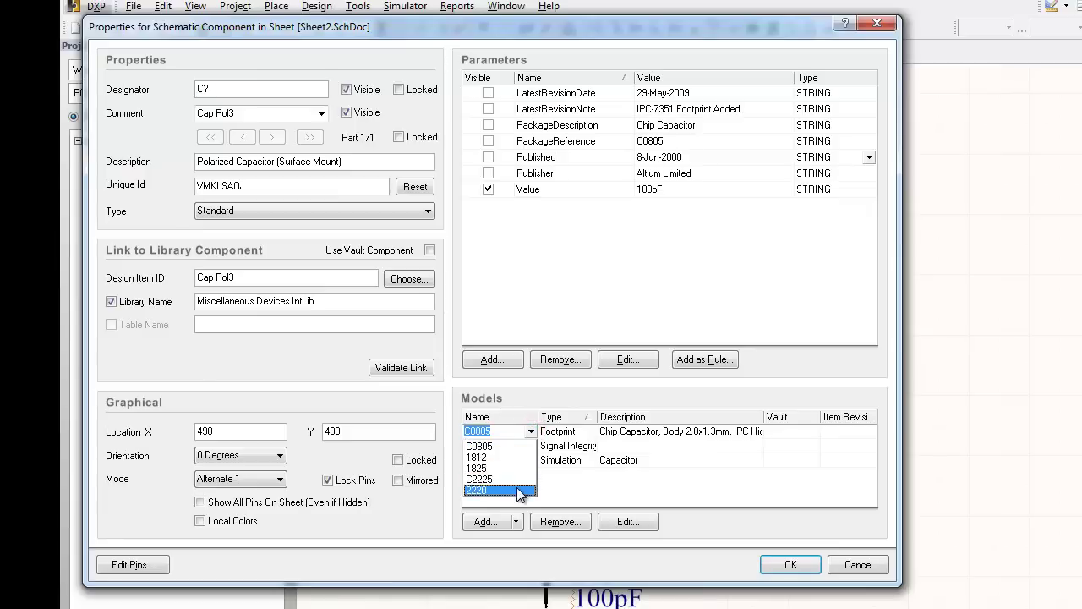
left_click(518, 468)
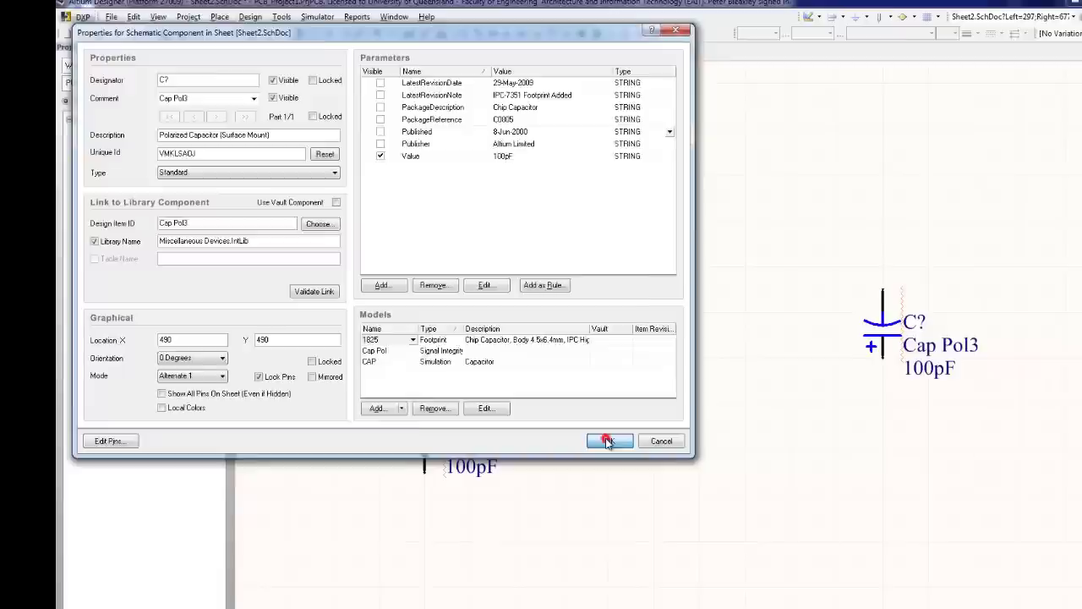
left_click(790, 564)
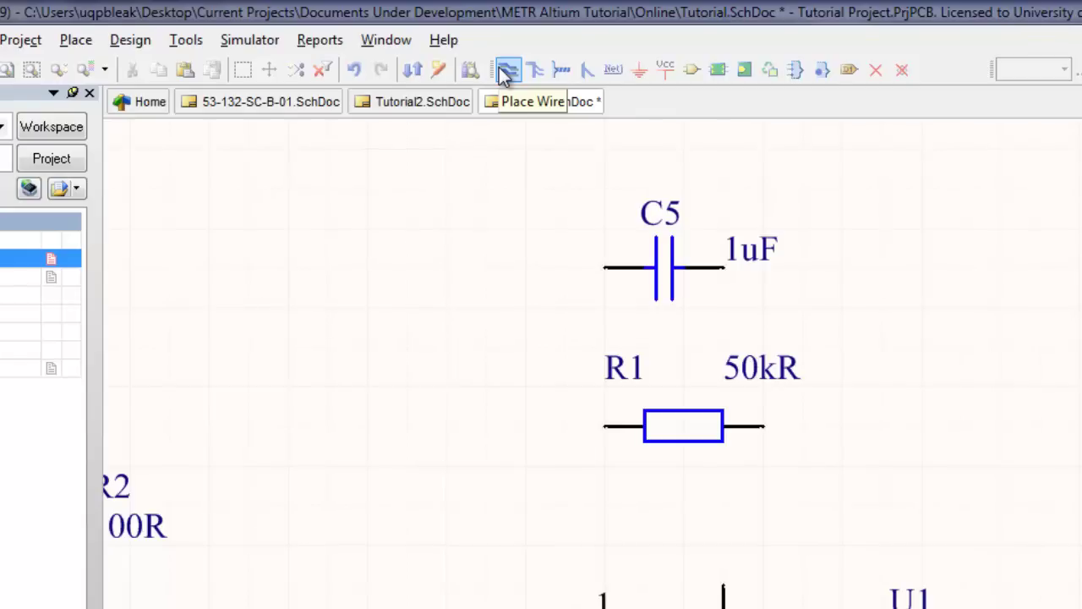
- Start Place Wire on Tutorial.SchDoc to begin wiring from U1's output
left_click(505, 71)
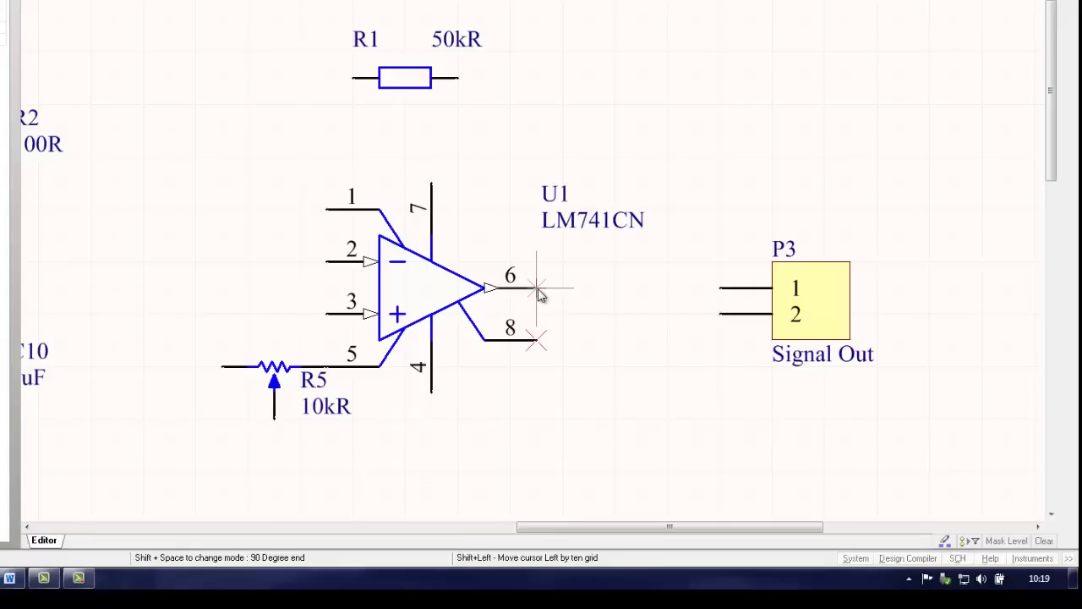
- Run a cornered wire from U1 LM741CN output pin 6 to R1's right terminal
left_click(538, 288)
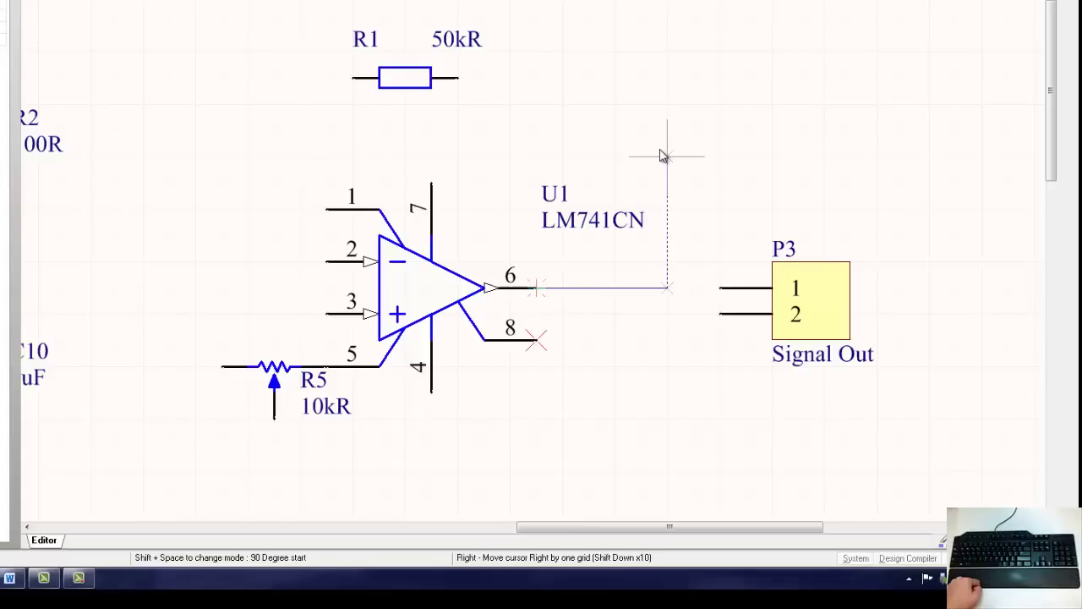
key("space")
key("space")
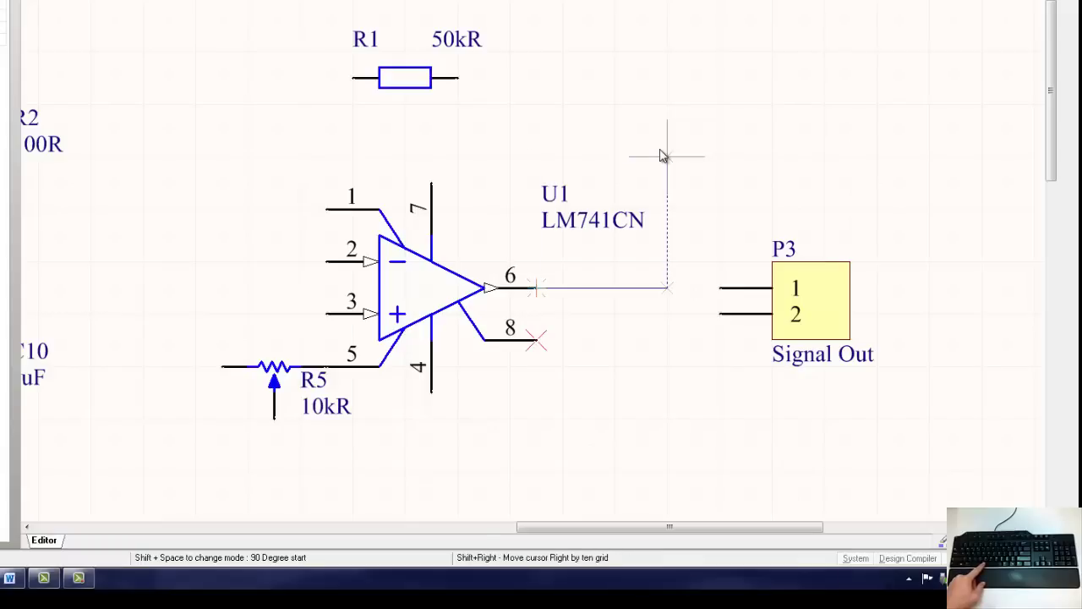
key("space")
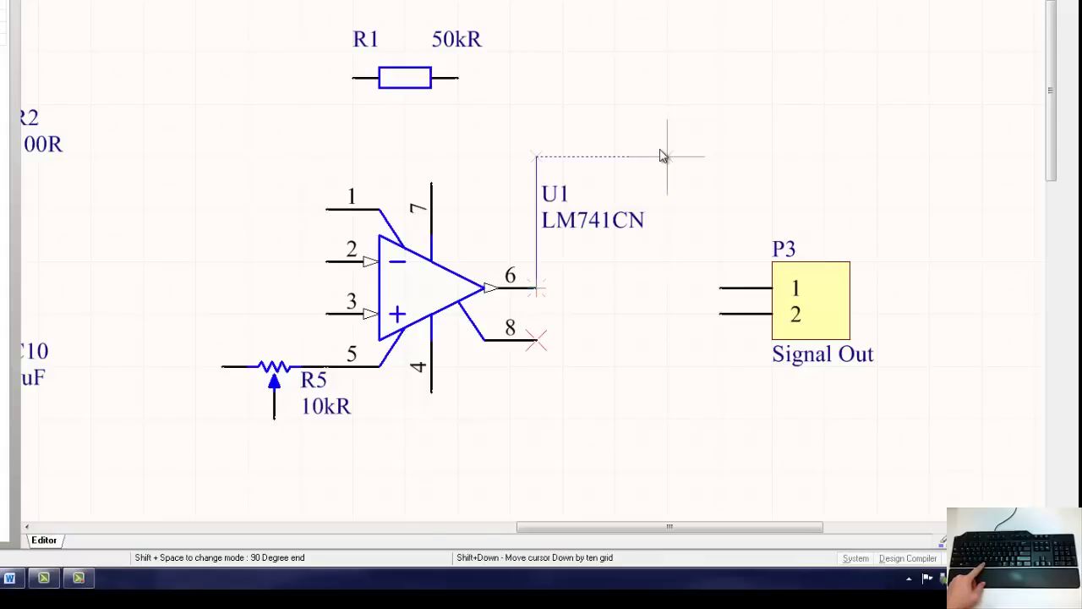
key("space")
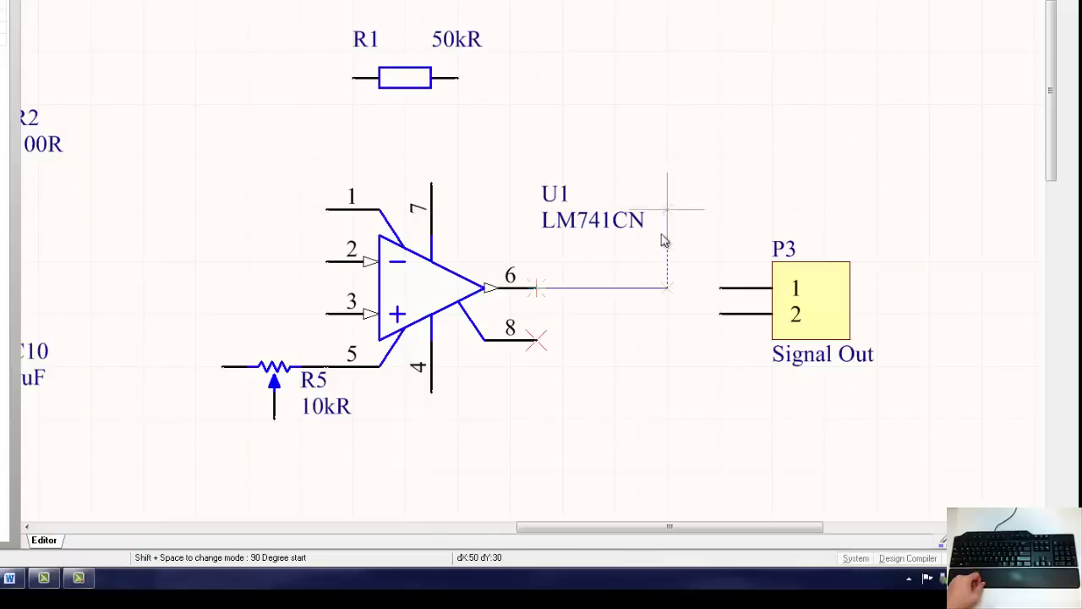
left_click(667, 290)
key("End")
left_click(724, 129)
key("space")
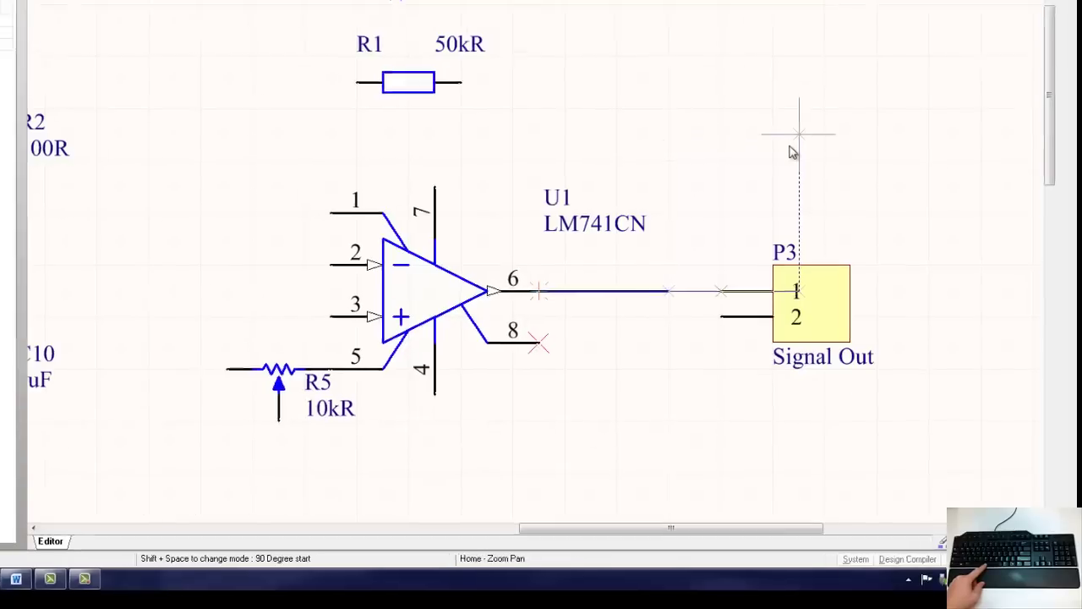
key("space")
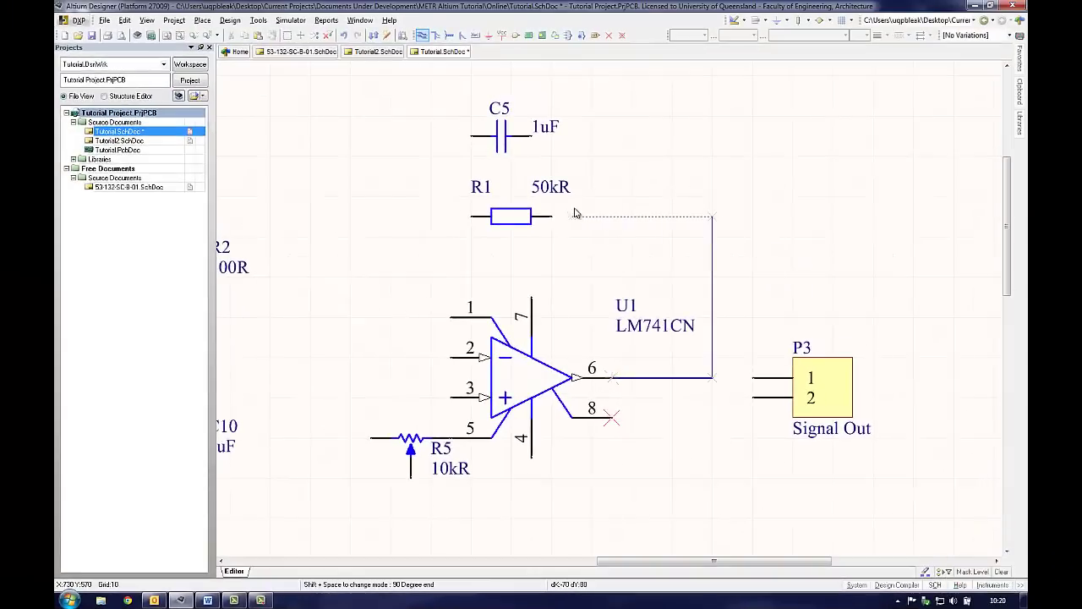
key("Down")
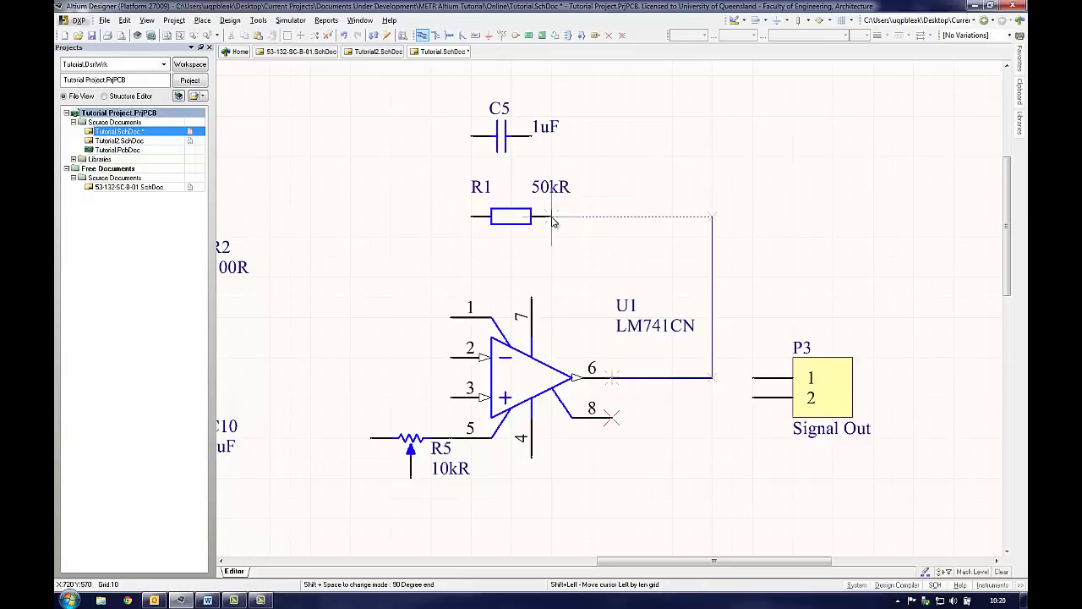
key("shift+Right")
left_click(552, 218)
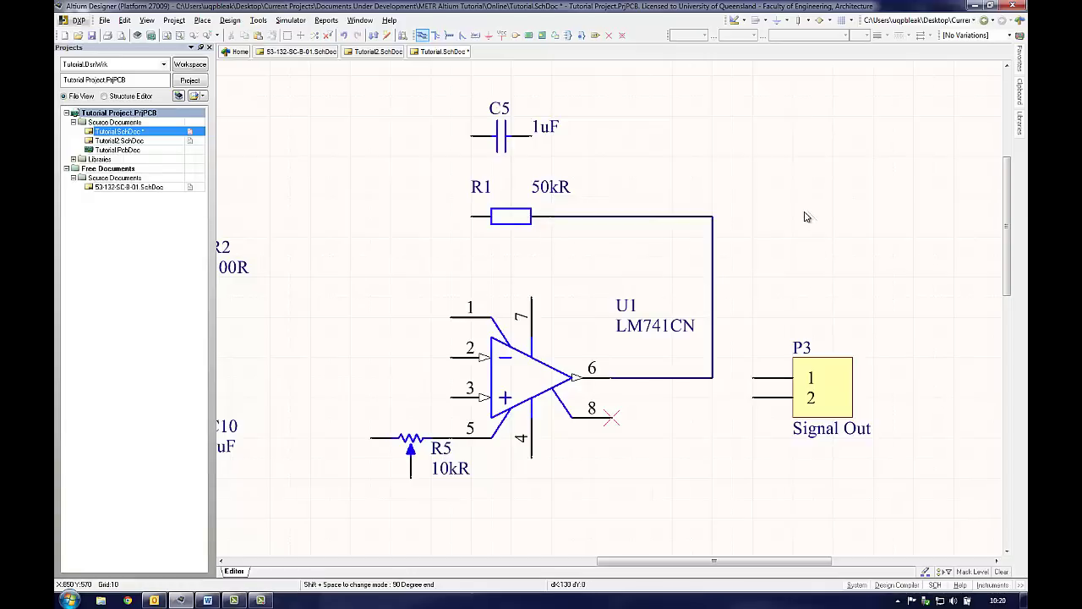
- Wire P3 pin 1 into the U1 output wire
key("Up")
left_click(755, 378)
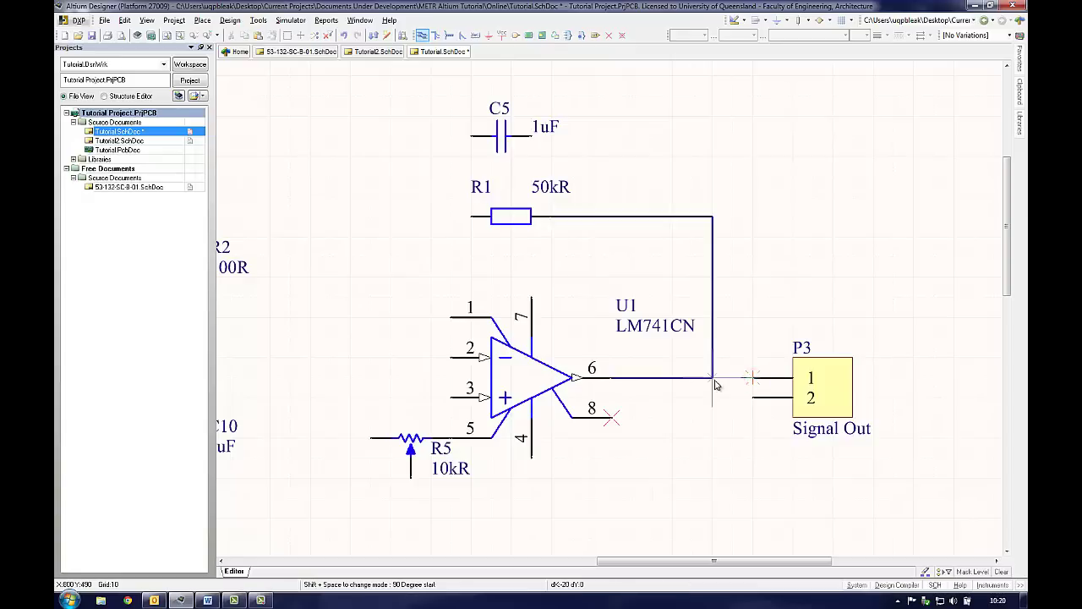
left_click(713, 378)
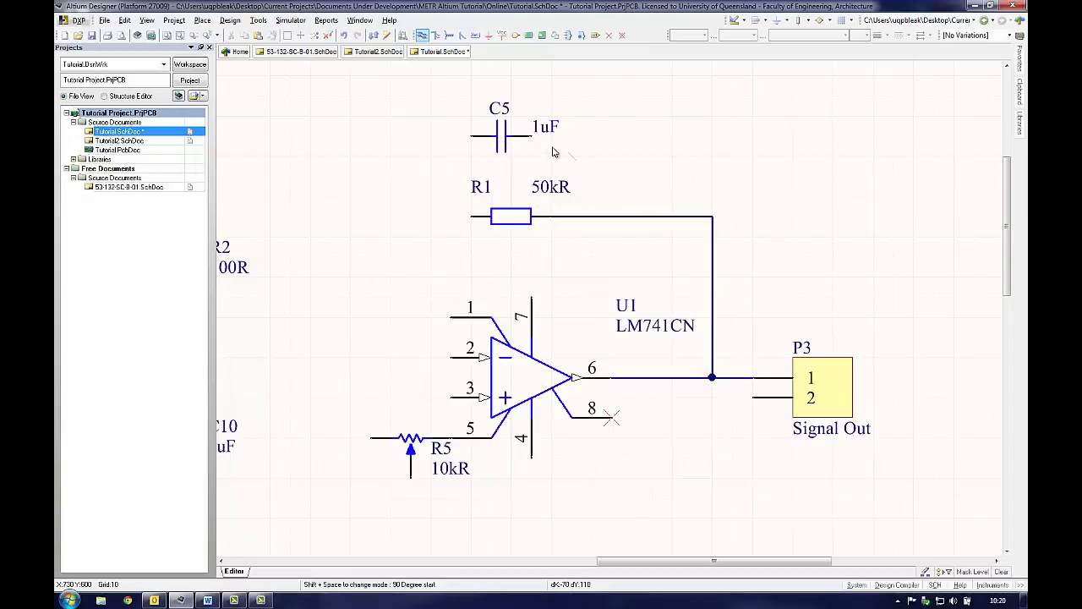
- Connect C5's right pin to the R1 feedback wire
left_click(531, 135)
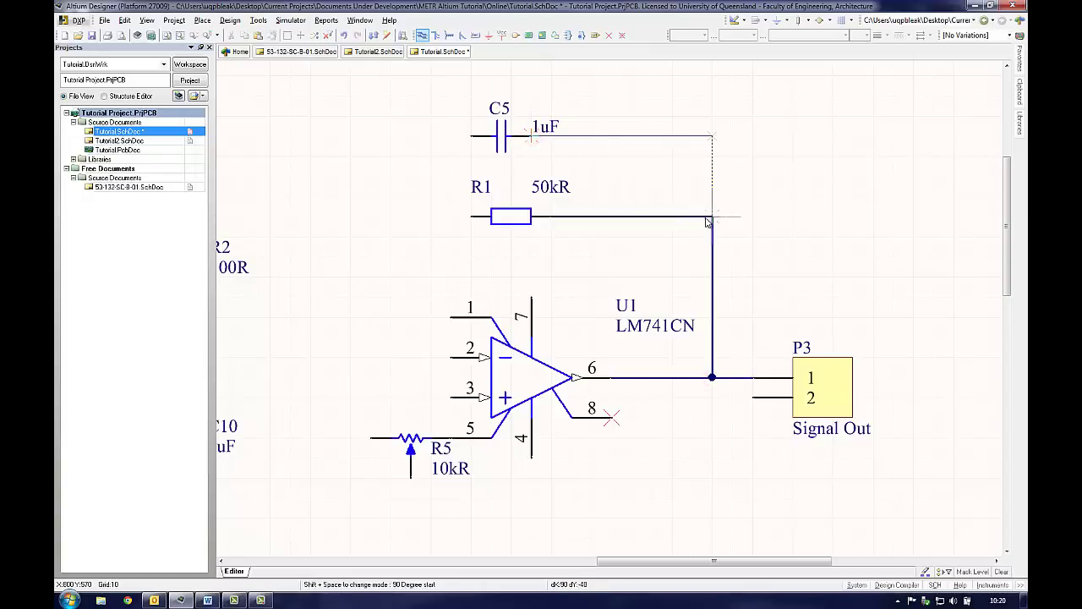
left_click(713, 217)
right_click(760, 227)
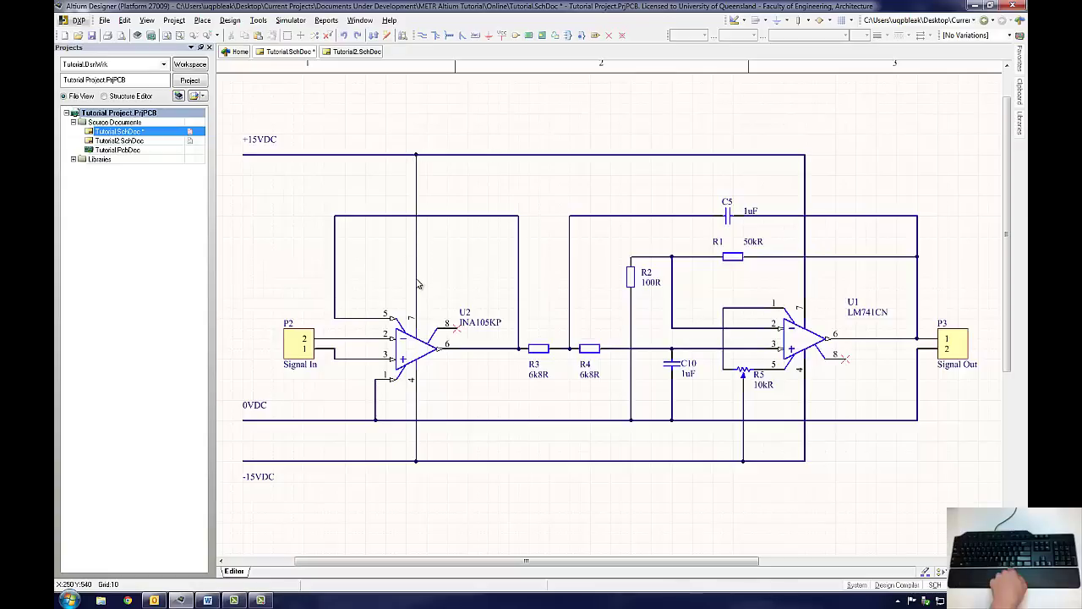
- Delete the +15VDC net label and the top supply rail wires
left_click(264, 142)
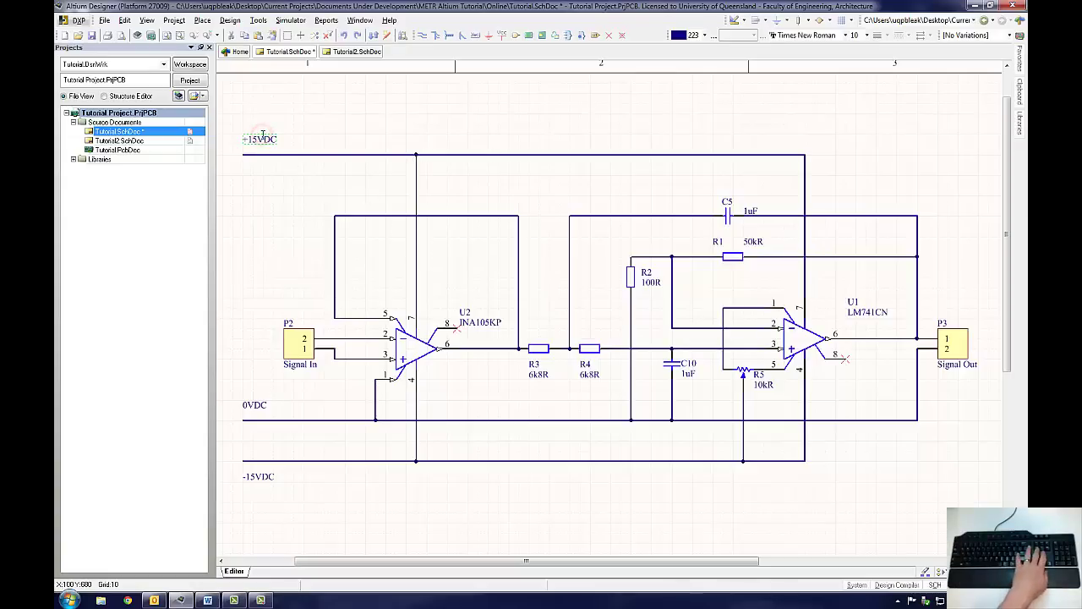
key("Delete")
left_click(333, 154)
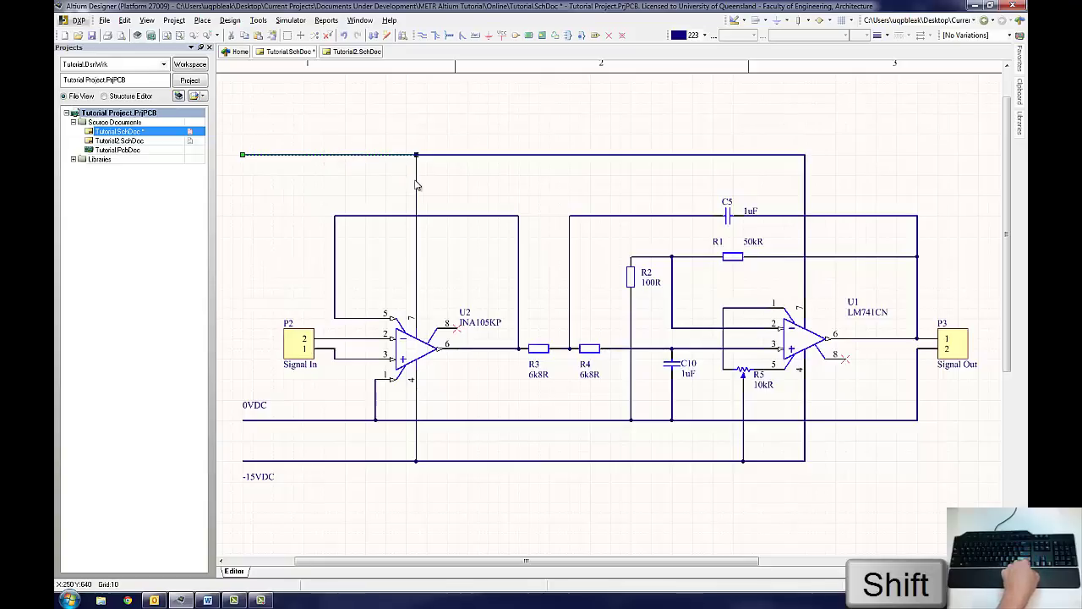
left_click(429, 155, "shift")
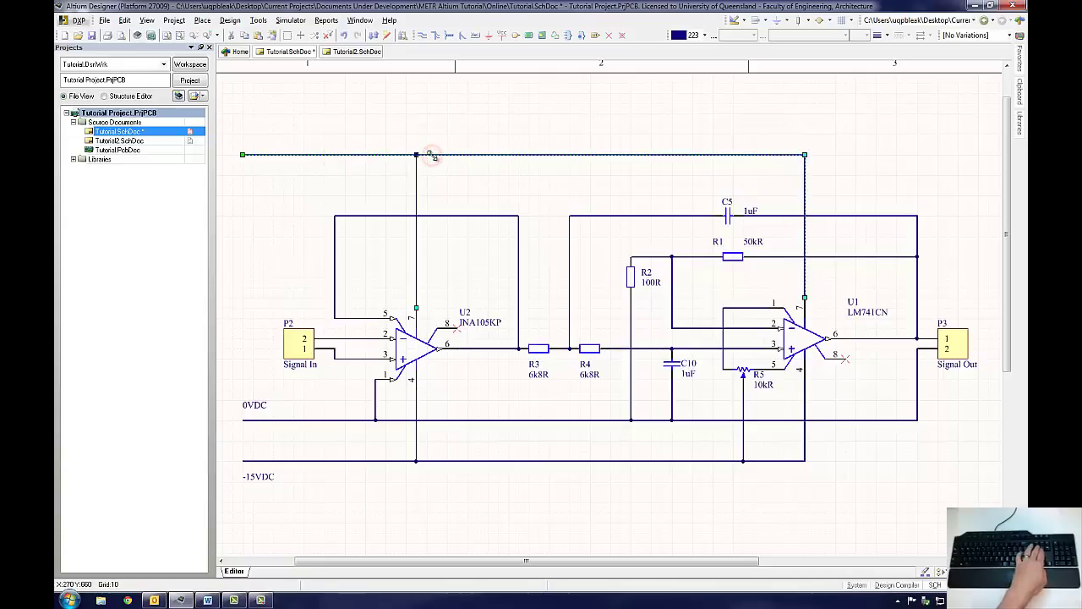
key("Delete")
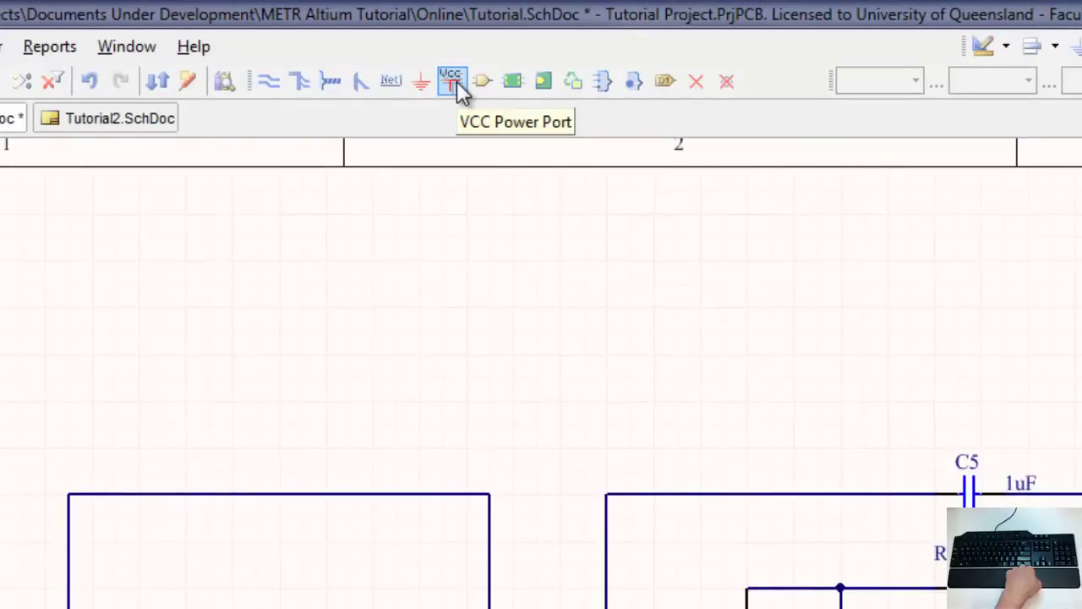
- Place upward-pointing VCC power ports on pin 7 of U1 and U2
left_click(457, 81)
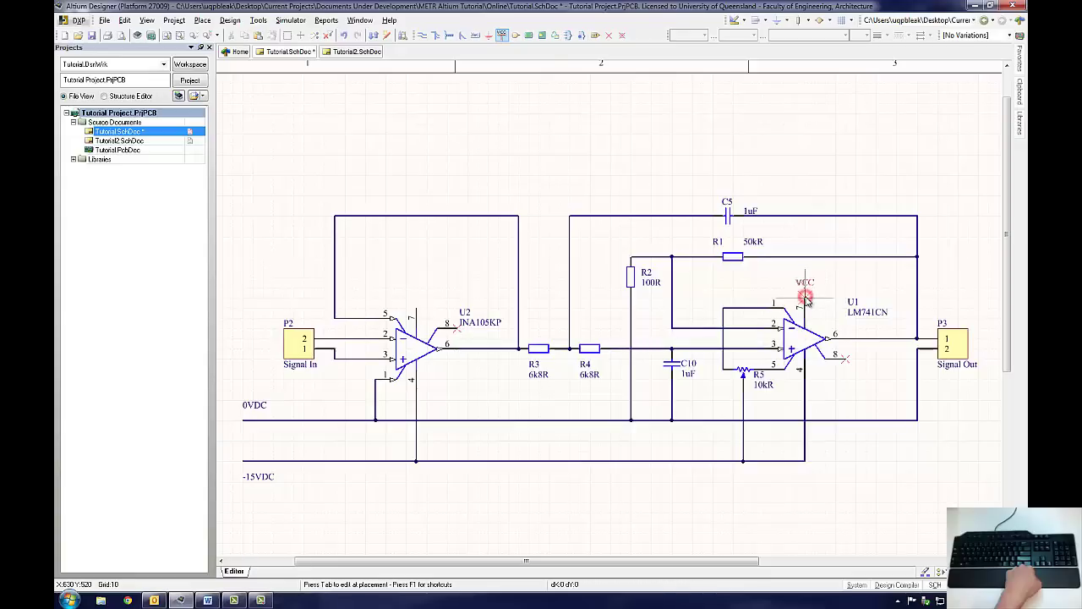
left_click(805, 300)
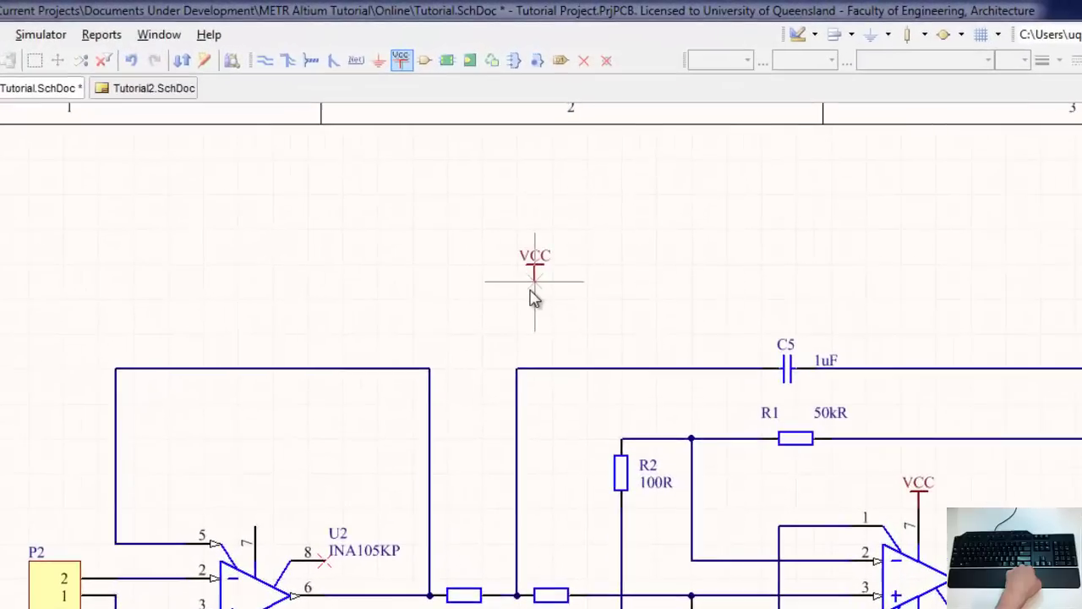
key("space")
key("space")
key("space")
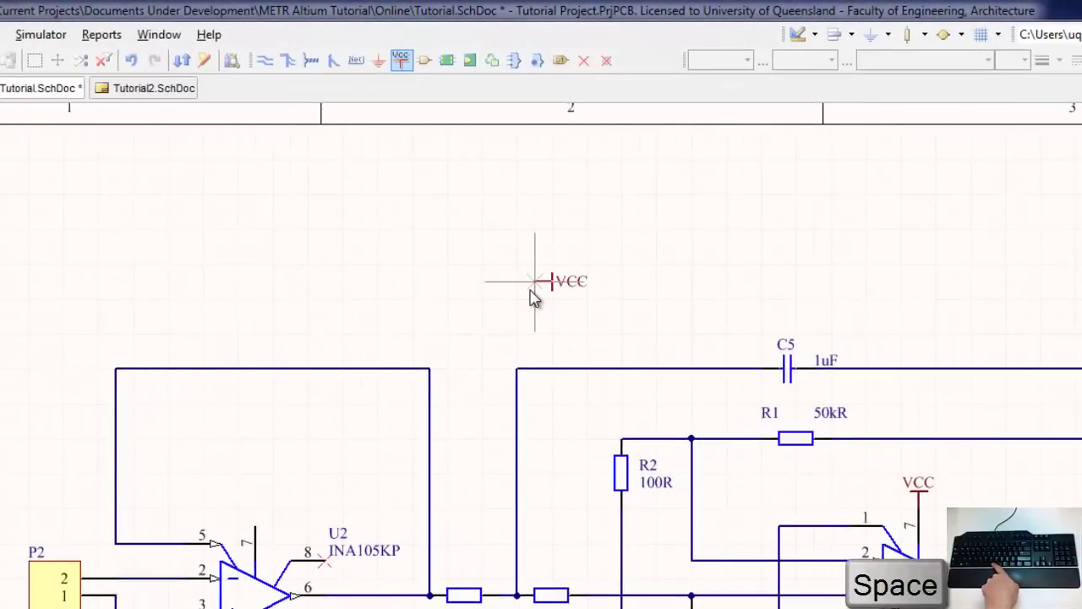
key("space")
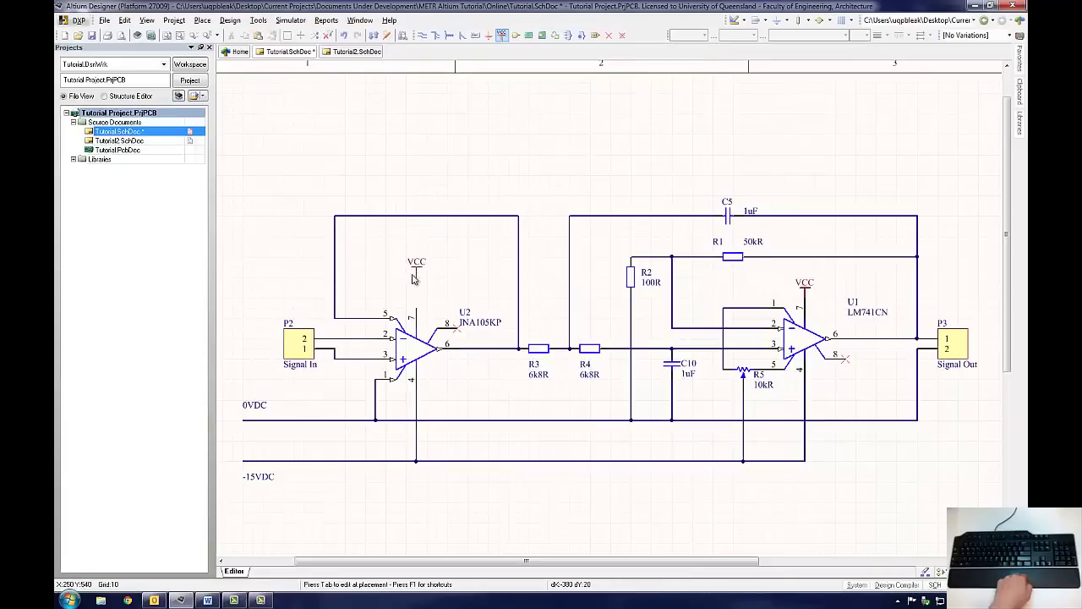
key("shift+Up")
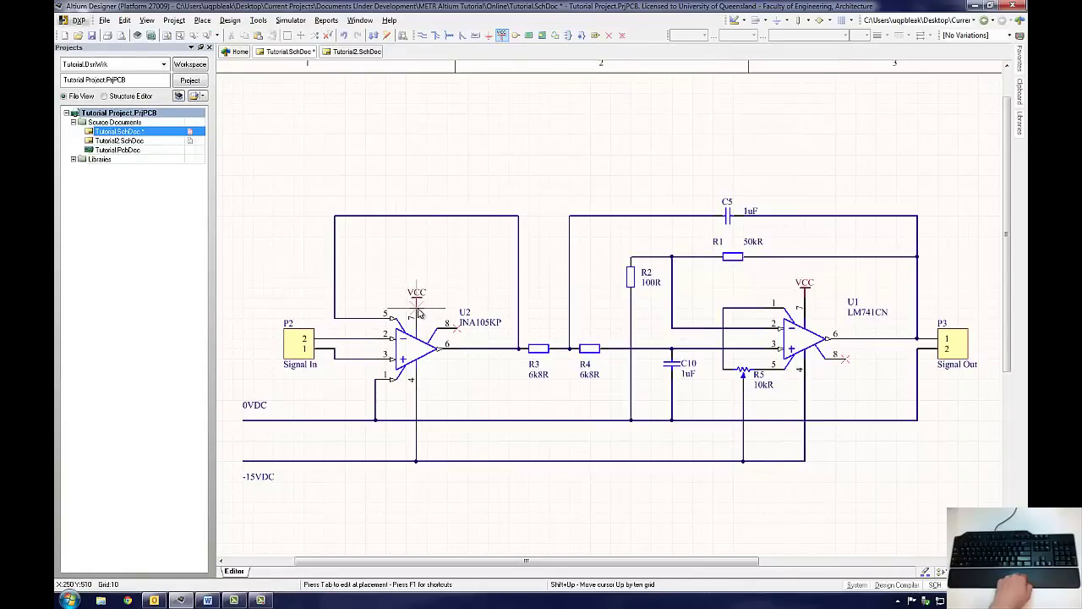
left_click(417, 311)
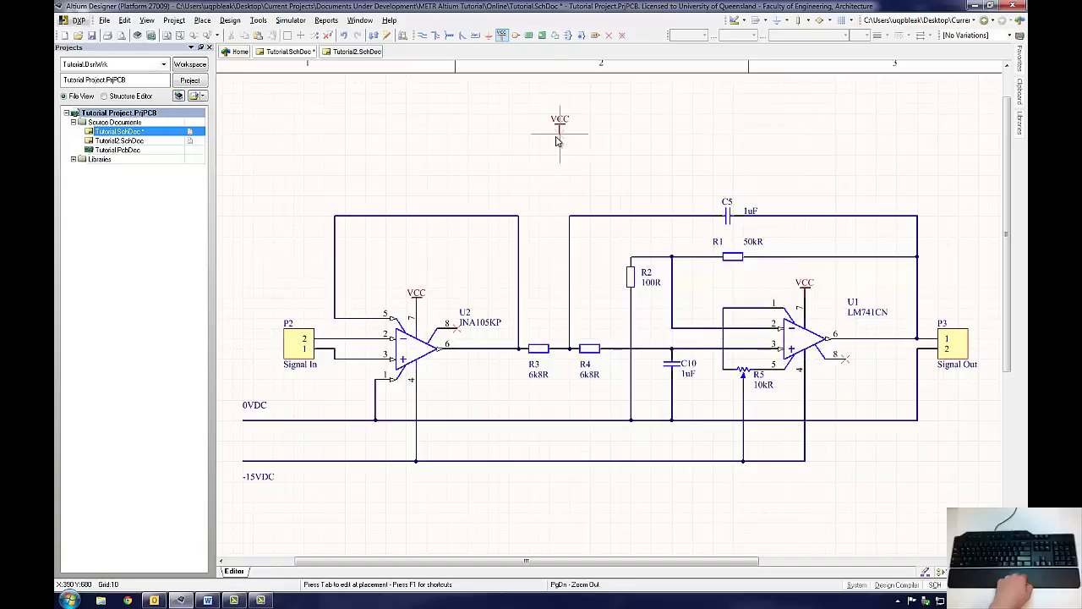
right_click(556, 141)
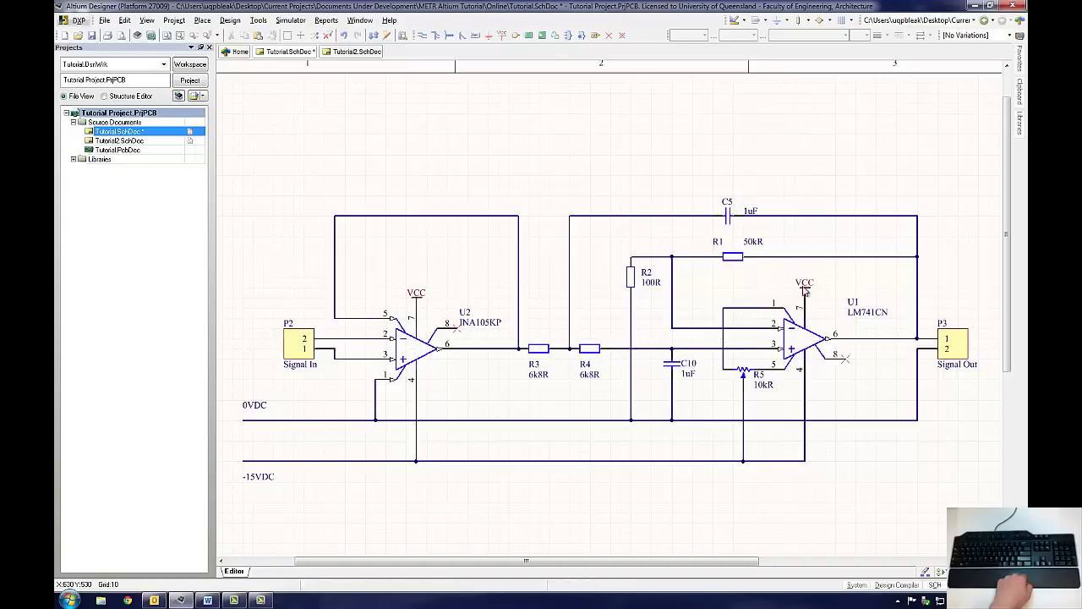
- Set the Net of the U1 and U2 power ports to +15VDC
double_click(804, 288)
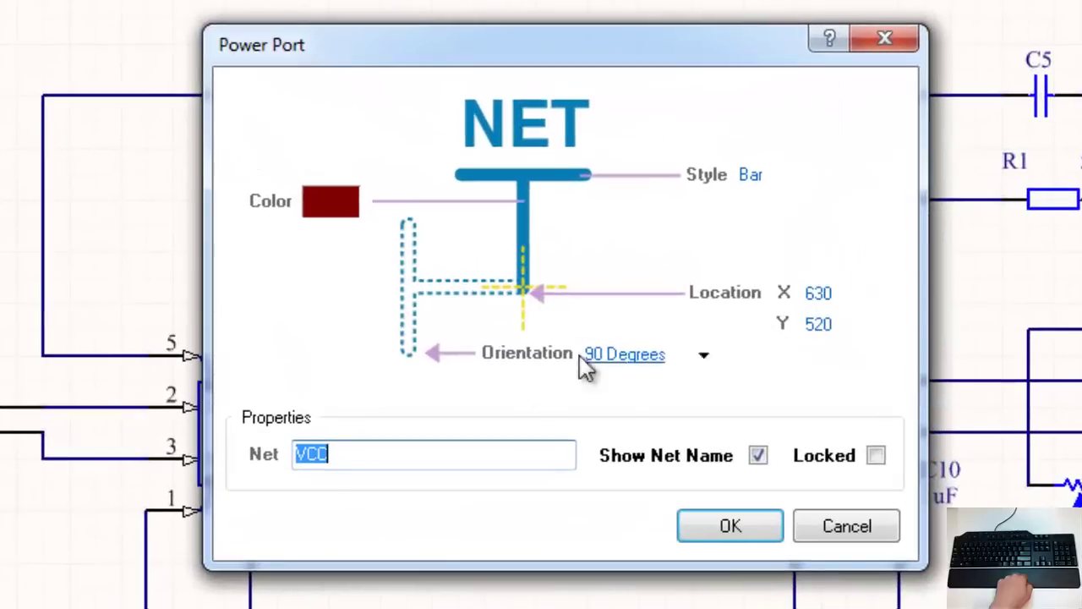
type("+15")
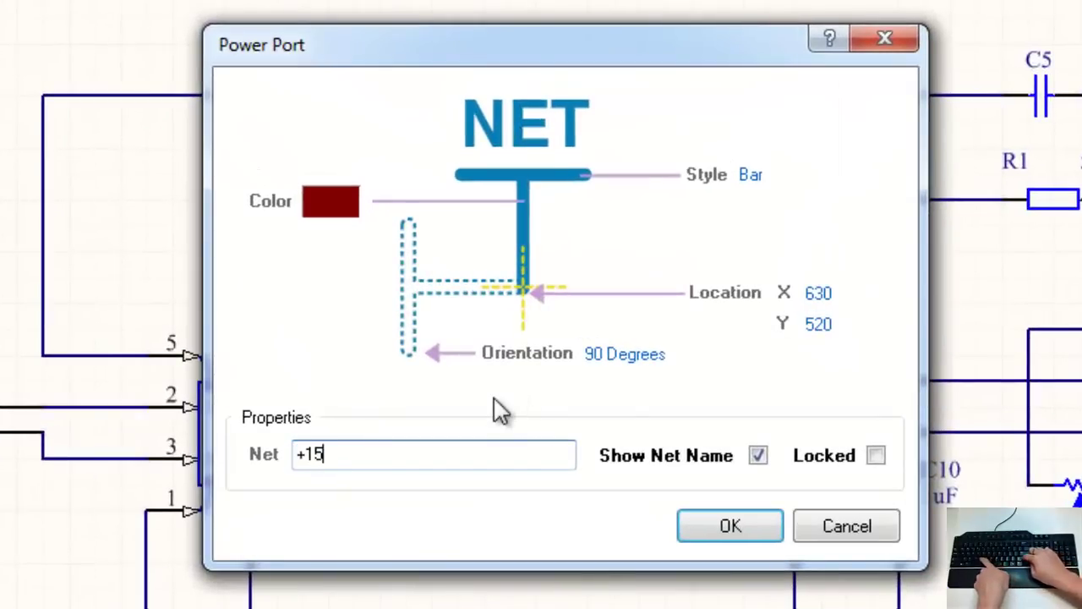
type("VDC")
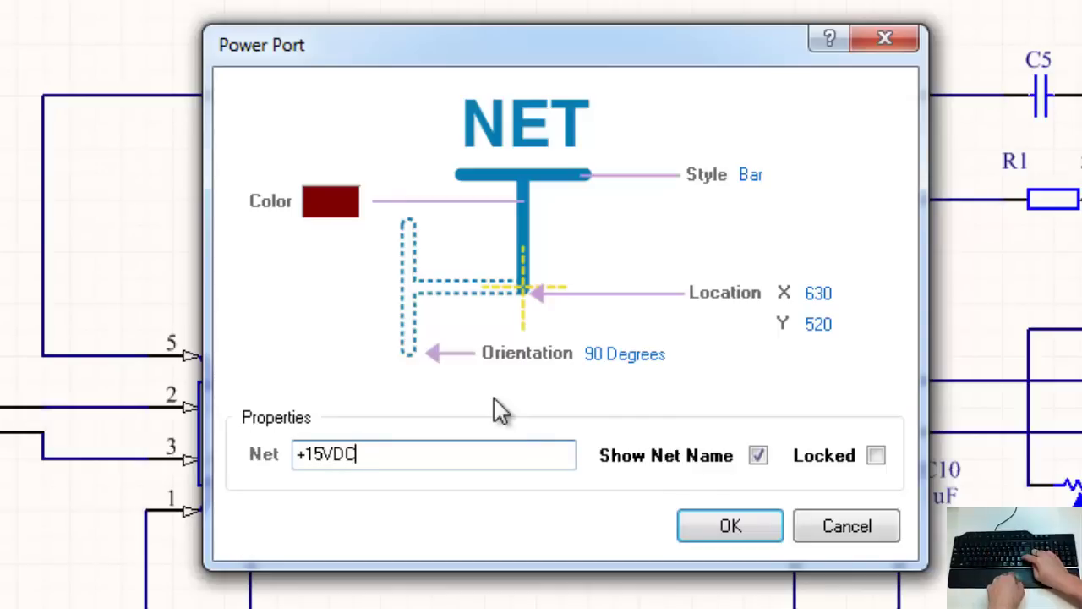
left_click(731, 529)
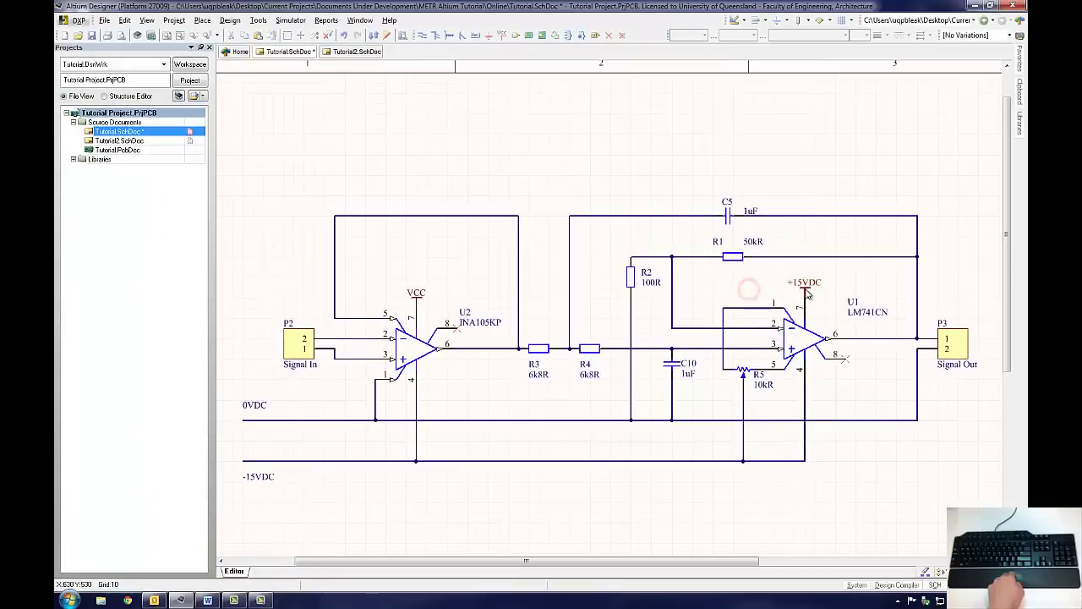
double_click(415, 299)
type("+15")
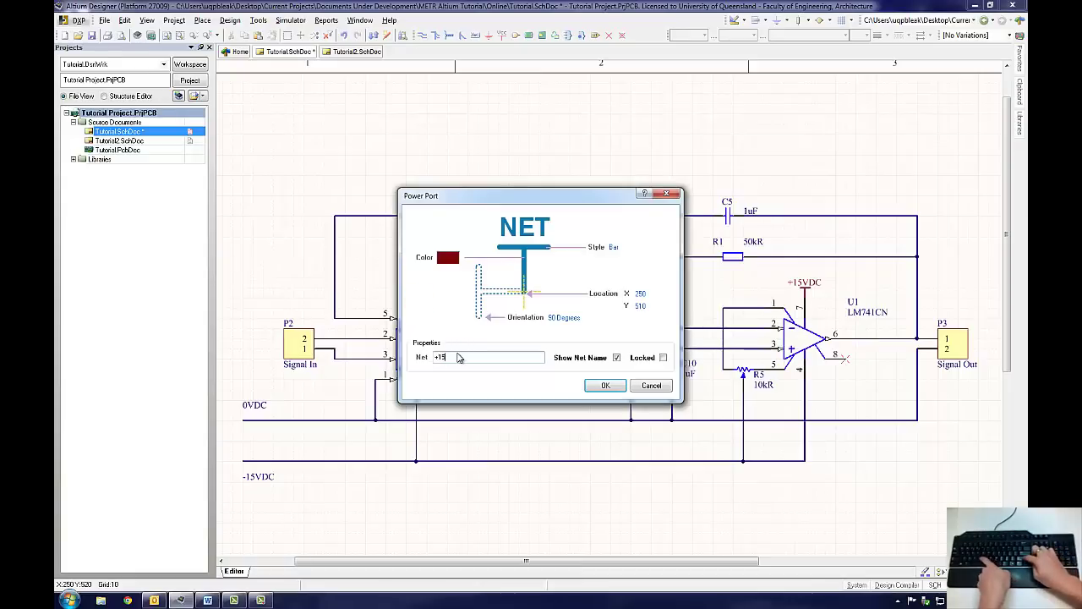
type("VDC")
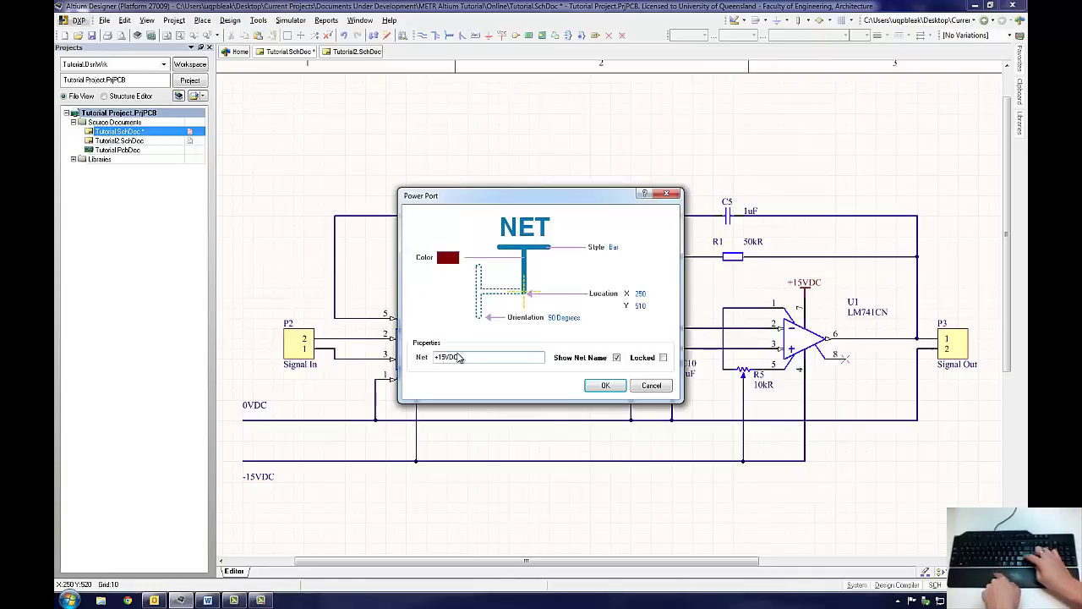
left_click(605, 386)
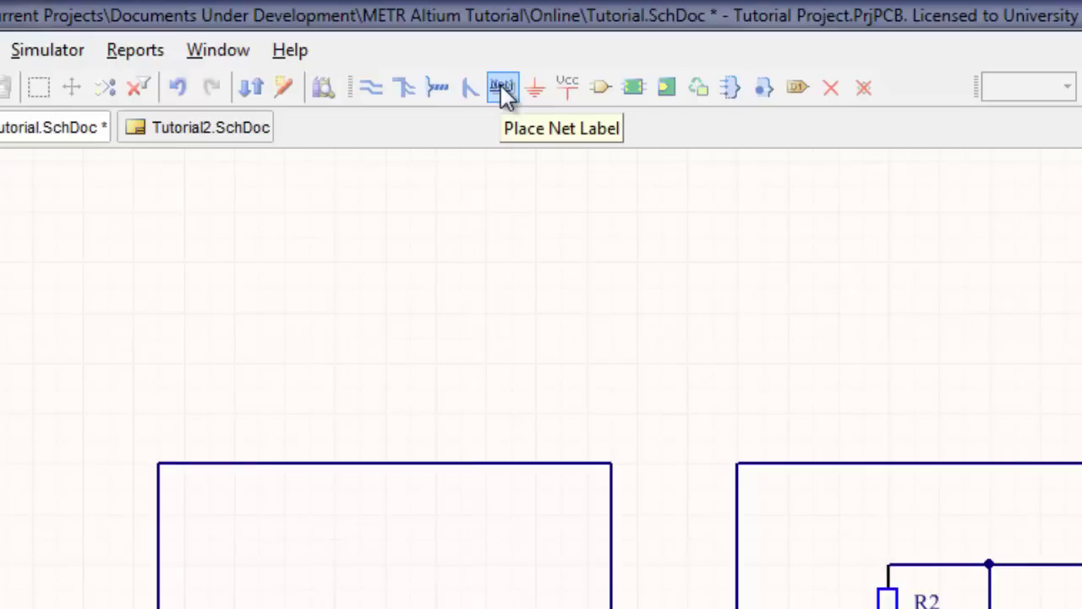
- Place default NetLabel labels on the U1 pin 1 wire and the R5 wire
left_click(503, 92)
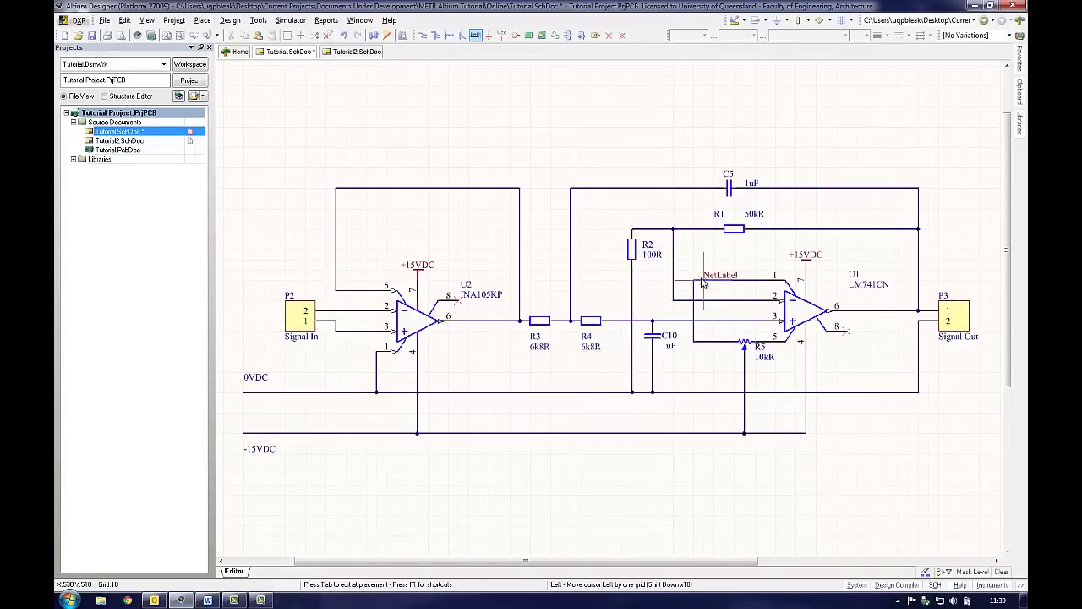
left_click(695, 281)
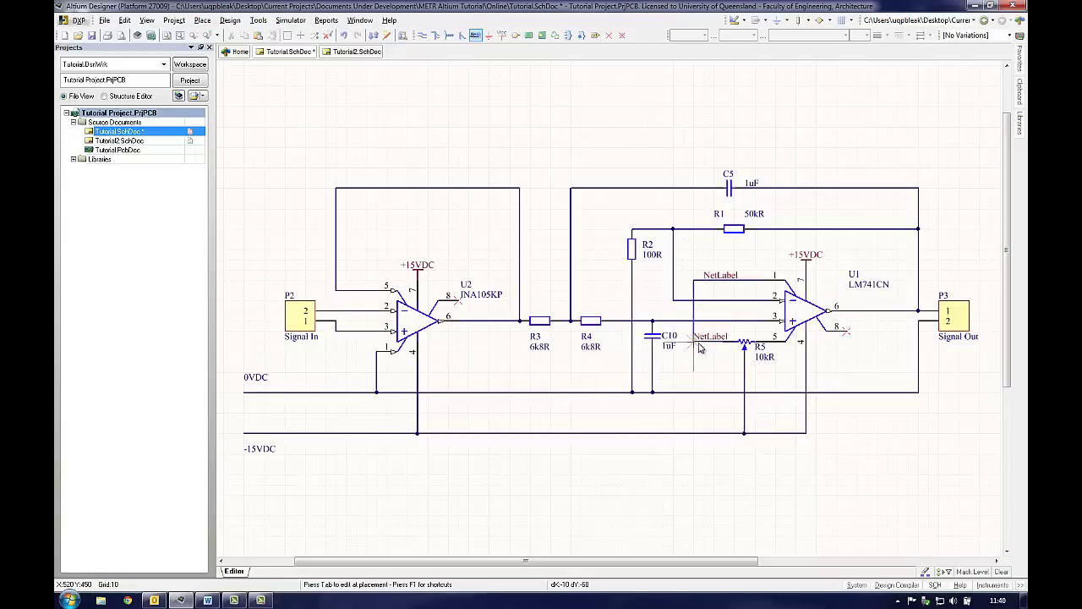
left_click(697, 346)
key("Page_Down")
key("Escape")
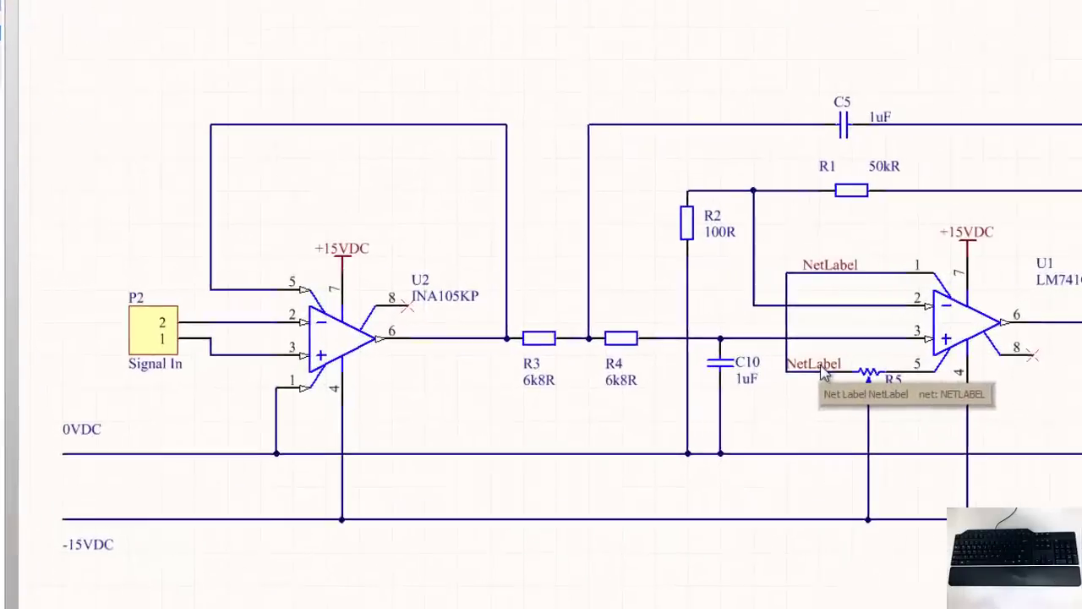
- Rename both net labels to Offset
double_click(817, 366)
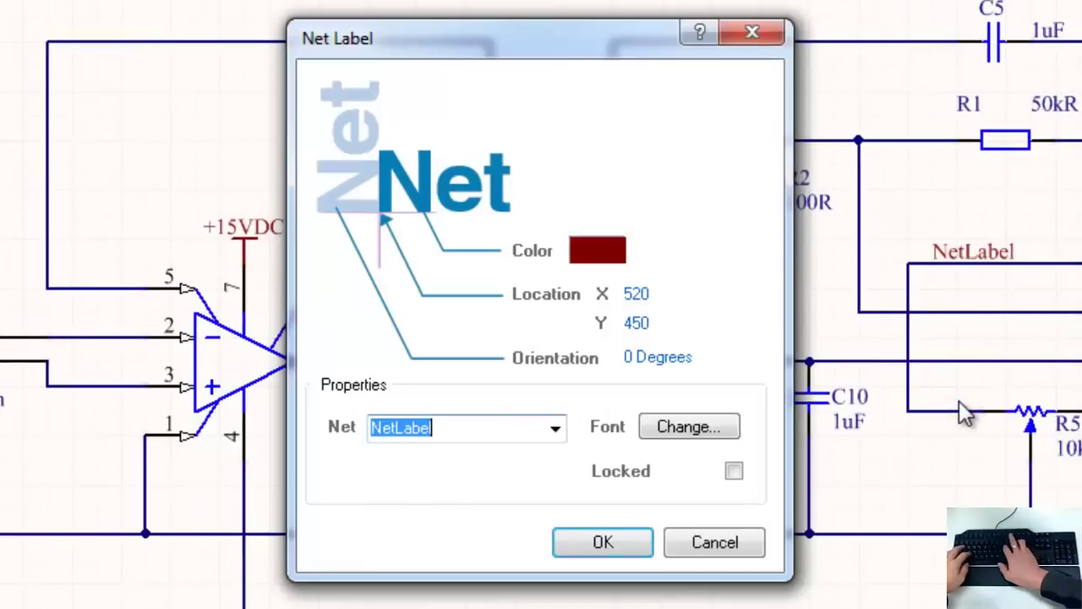
type("Offset")
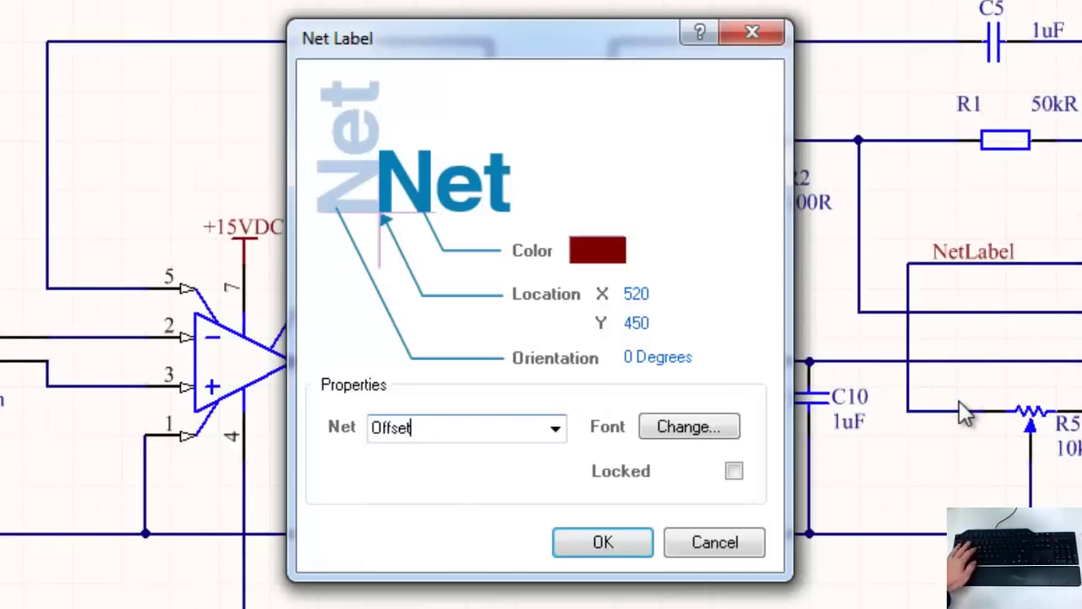
left_click(647, 549)
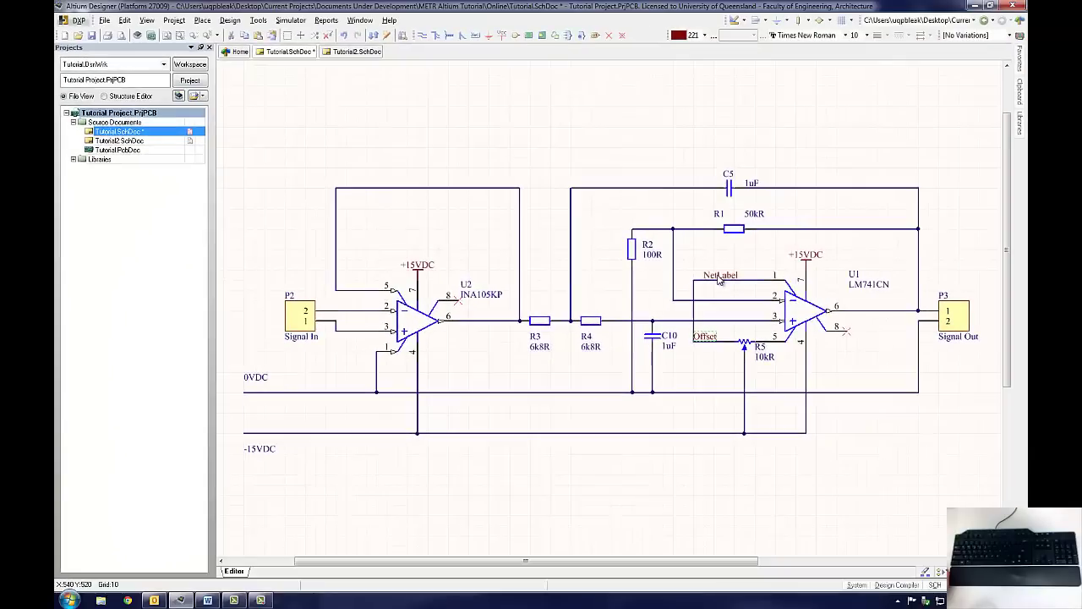
double_click(921, 263)
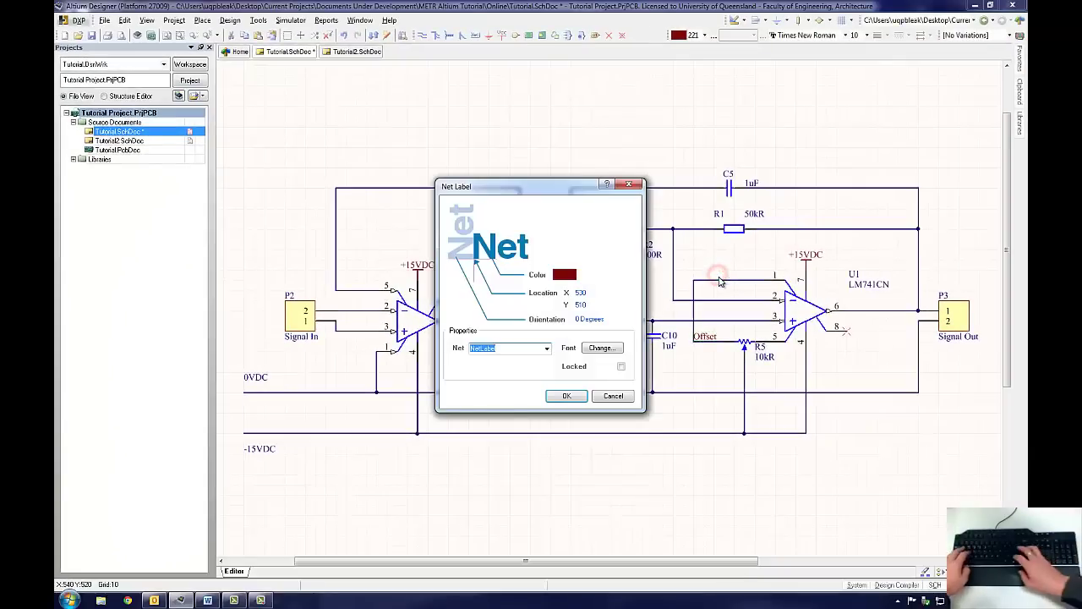
type("Offs")
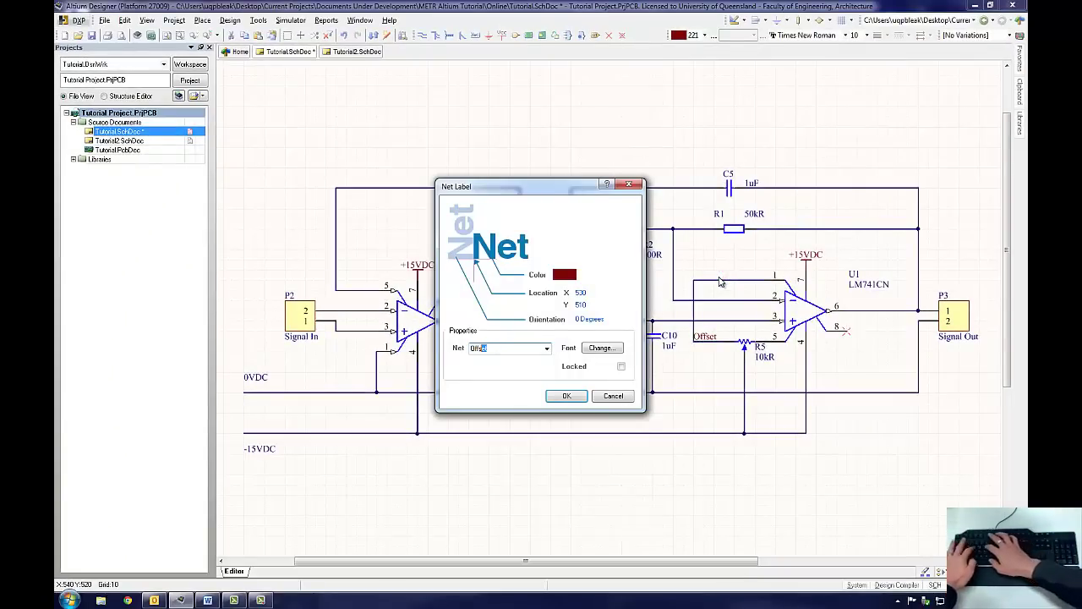
type("e")
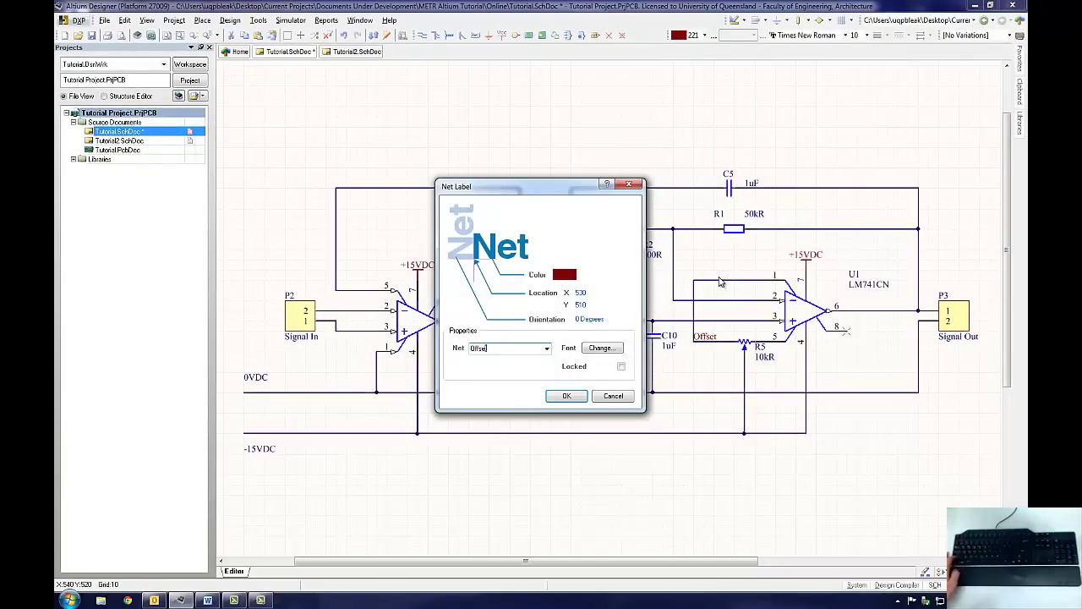
left_click(566, 395)
- Draw new wires from U1 pin 1 and R5's left pin to the Offset labels
key("p")
key("w")
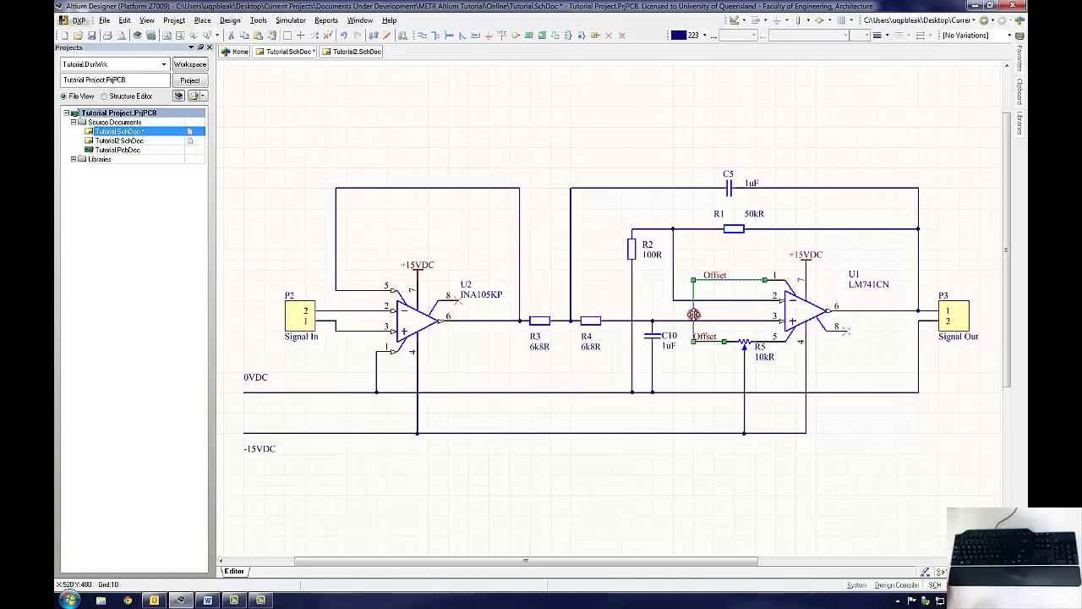
key("Escape")
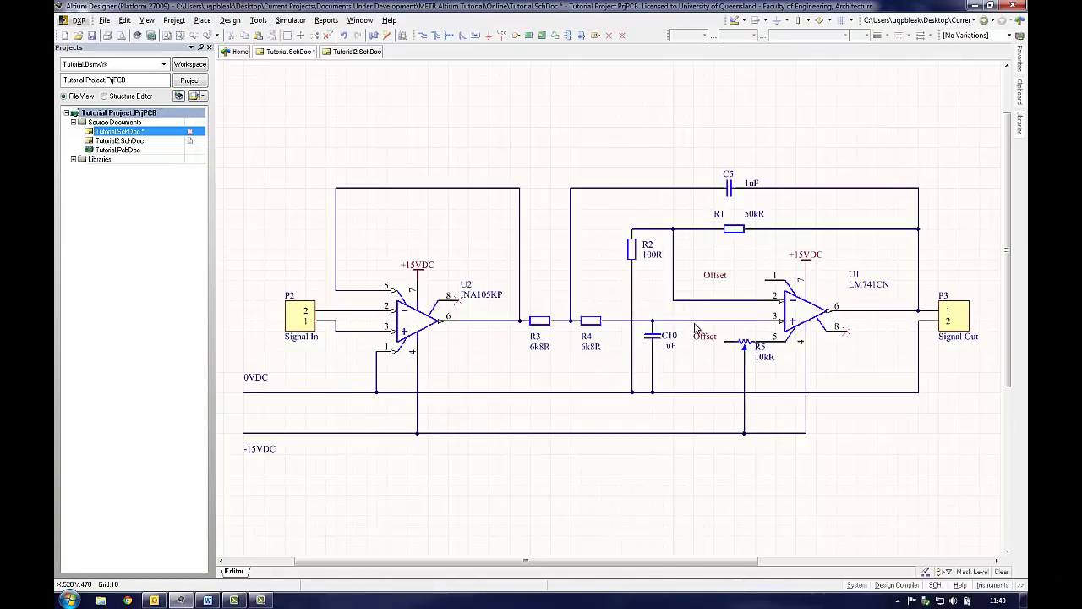
left_click(423, 35)
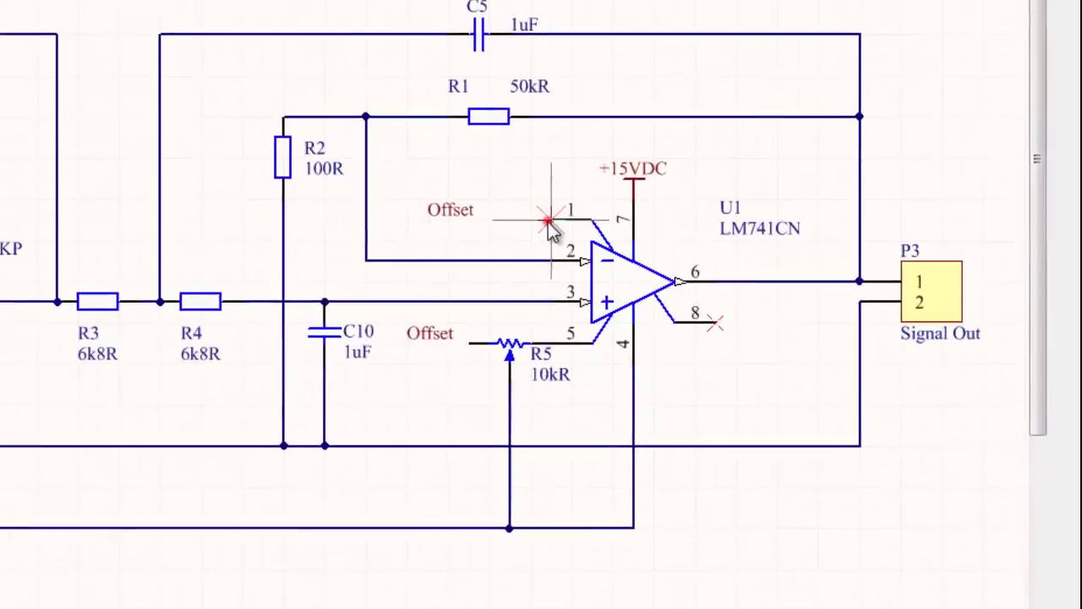
left_click(550, 221)
left_click(427, 220)
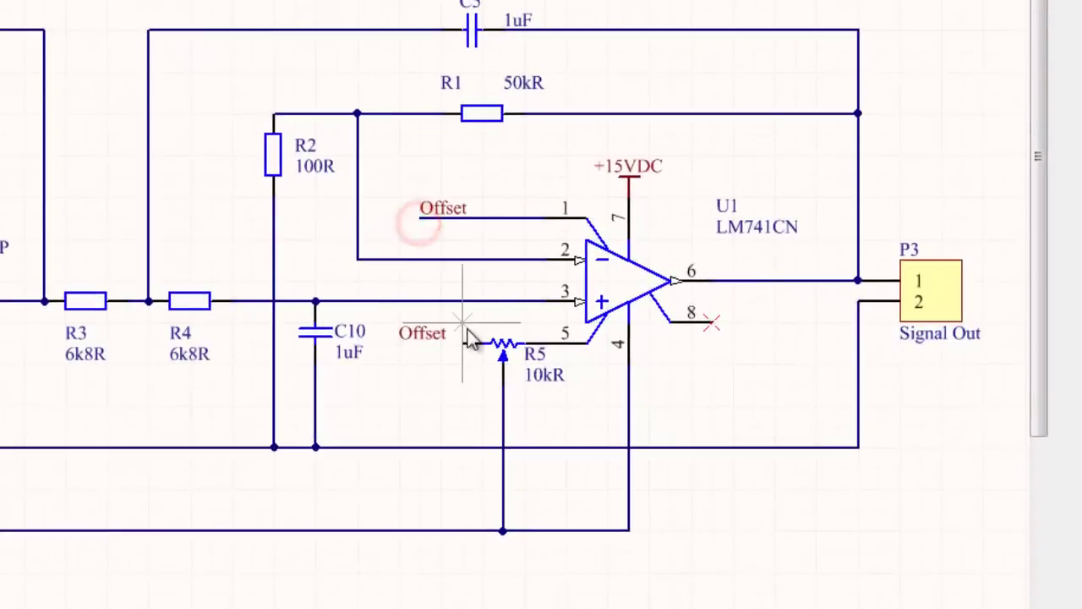
left_click(470, 342)
left_click(401, 343)
right_click(418, 403)
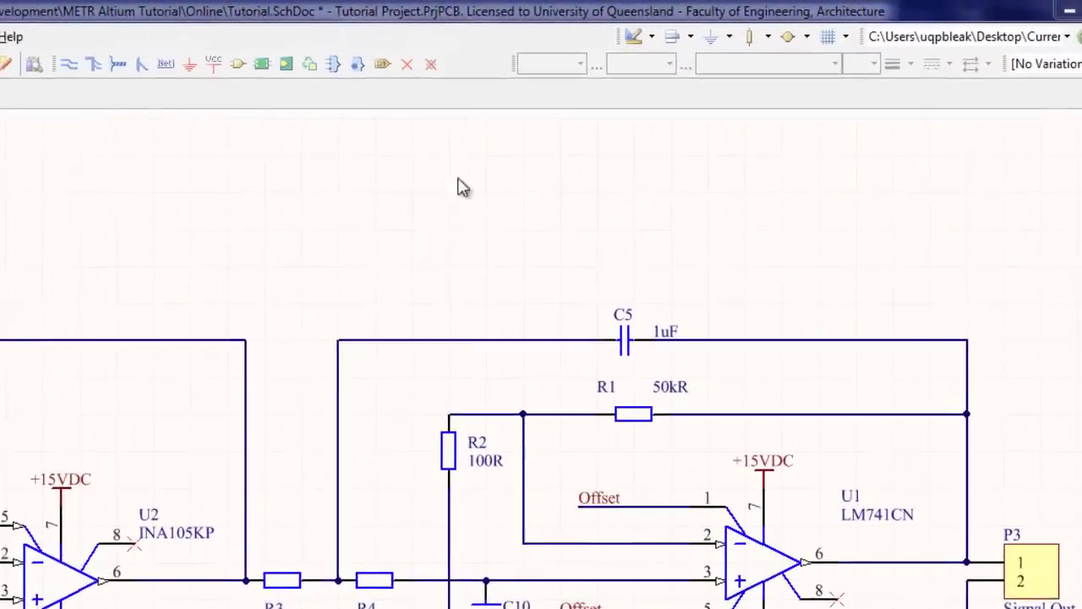
- Draw a horizontal line above the circuit
left_click(624, 44)
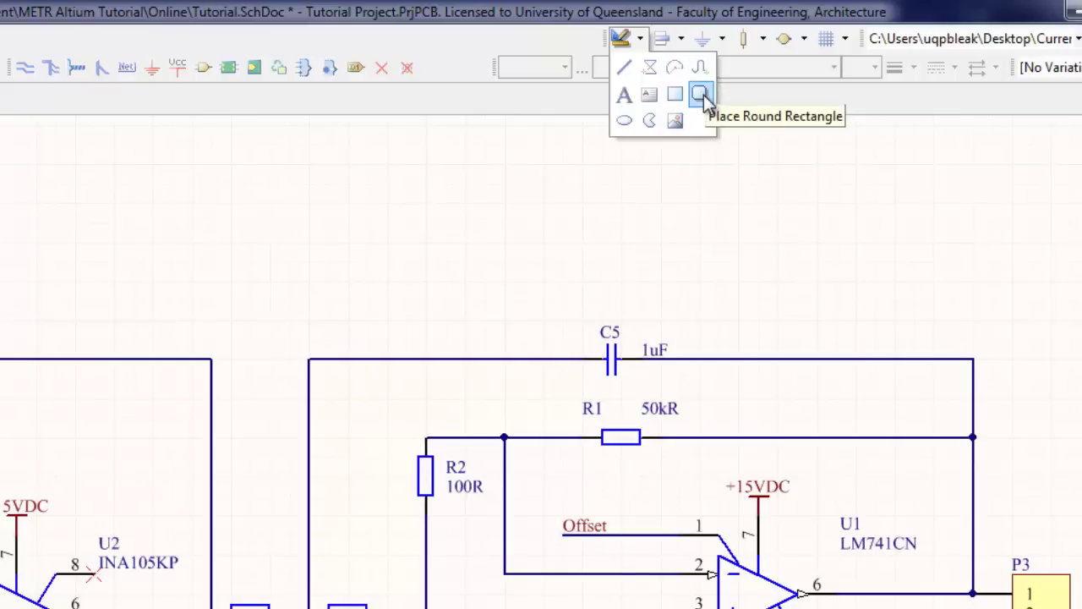
left_click(649, 68)
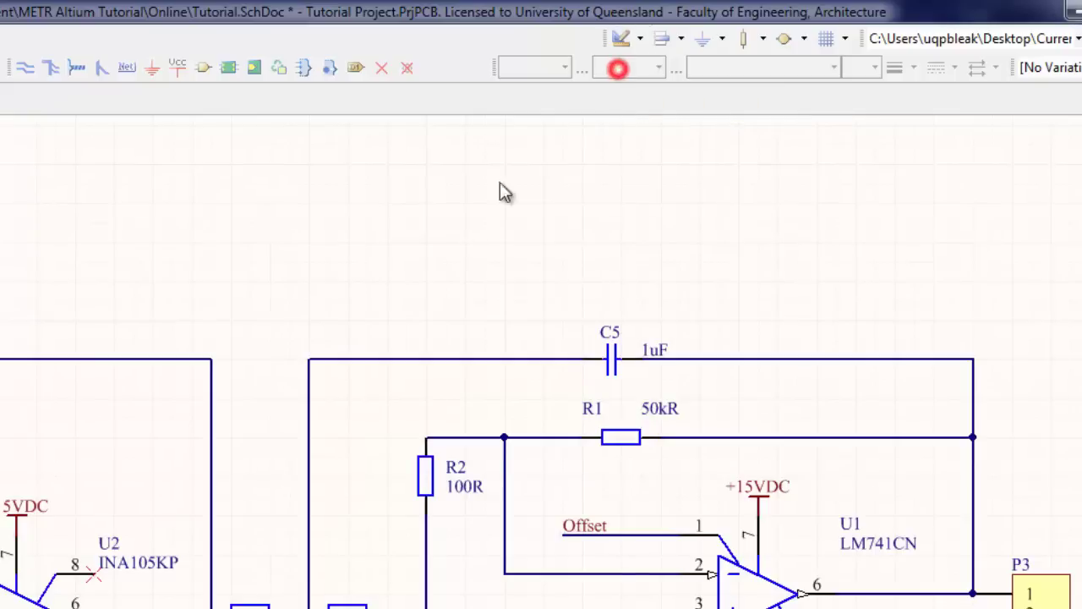
left_click(409, 203)
left_click(677, 203)
right_click(561, 252)
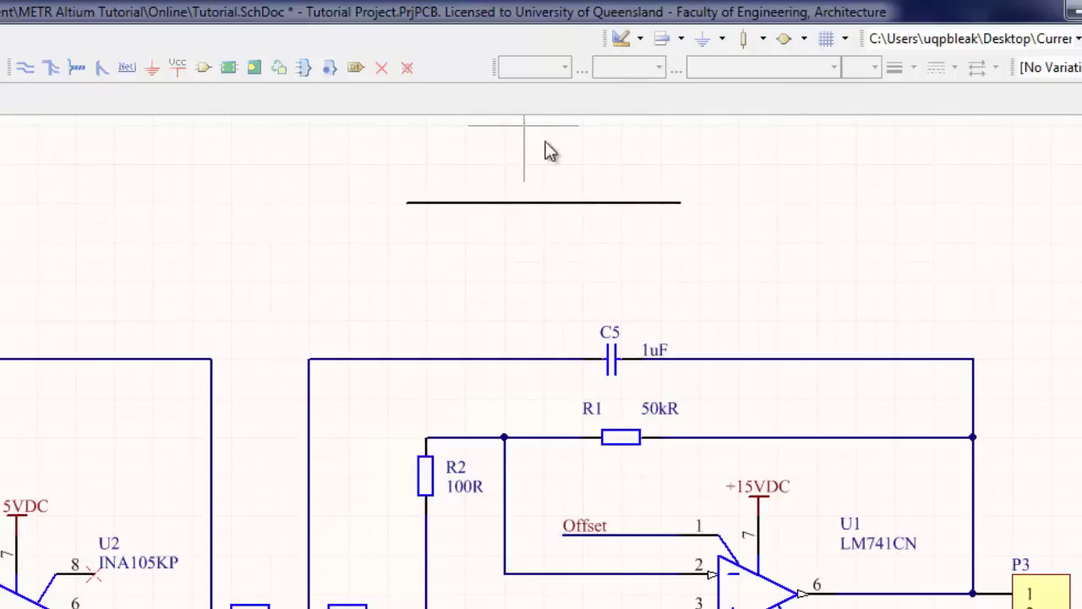
- Place two Comment text strings beside the line
left_click(625, 39)
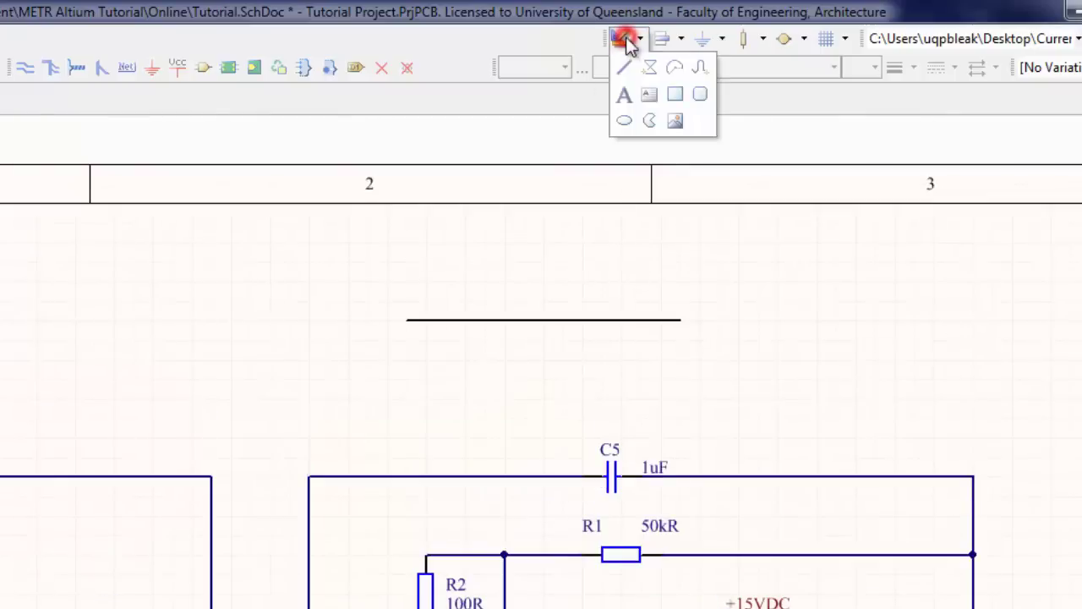
left_click(626, 98)
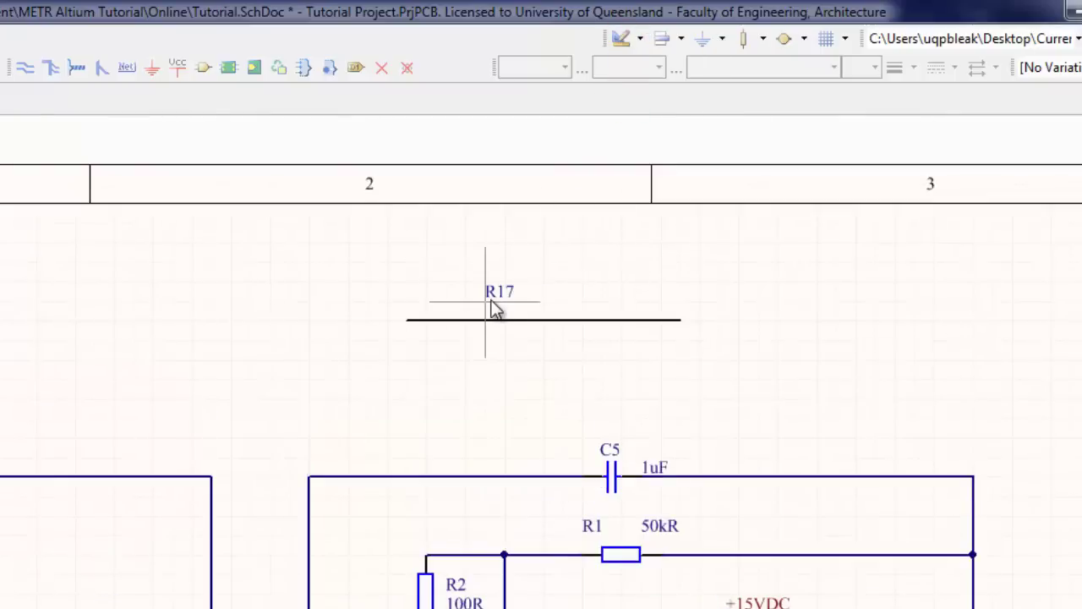
key("Tab")
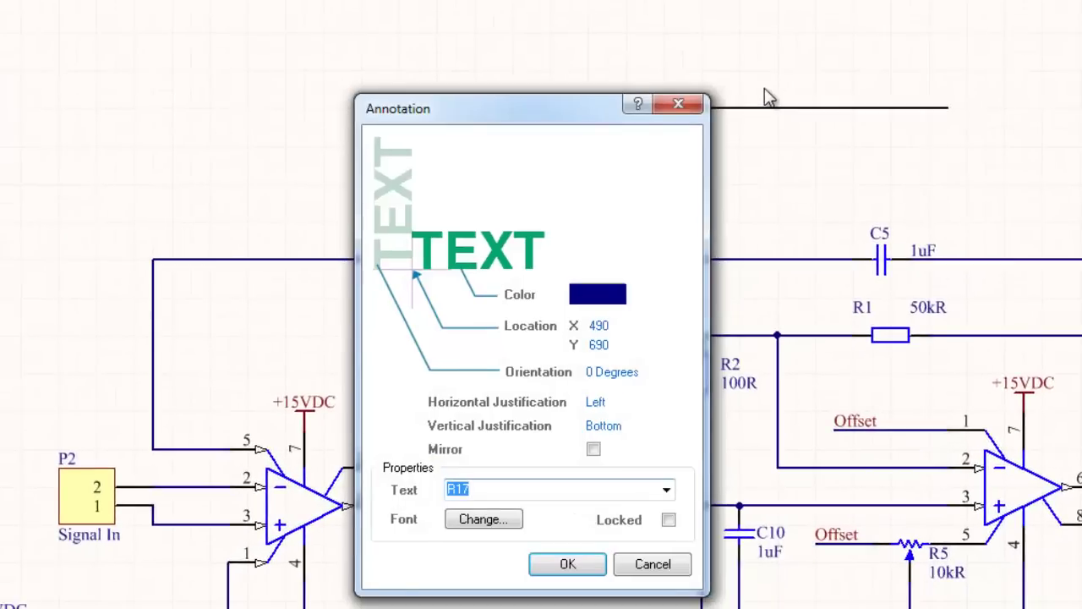
type("Comment")
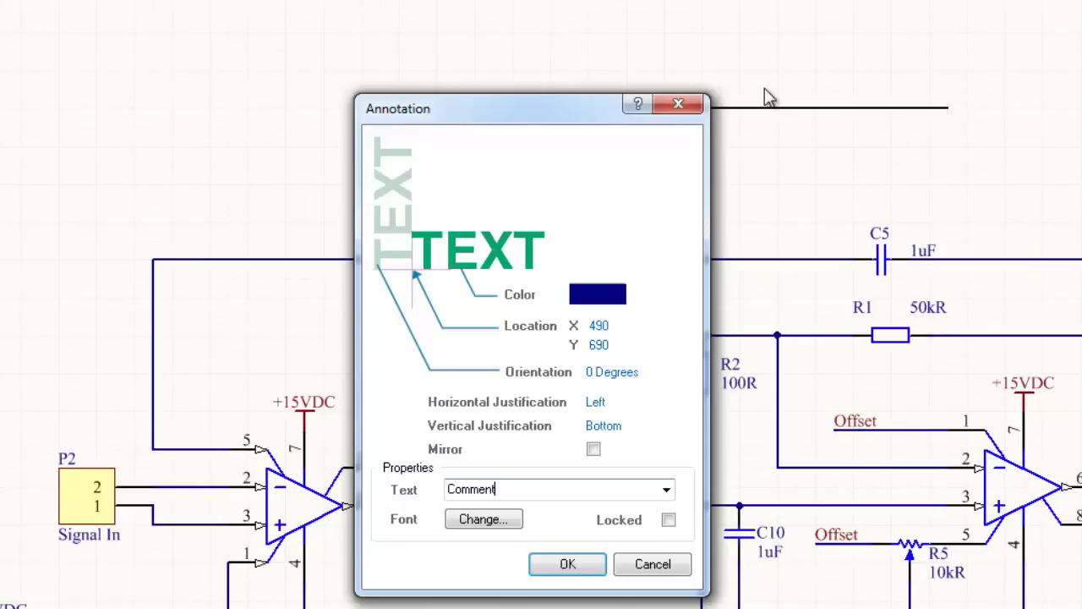
left_click(575, 563)
left_click(687, 85)
left_click(685, 172)
right_click(820, 159)
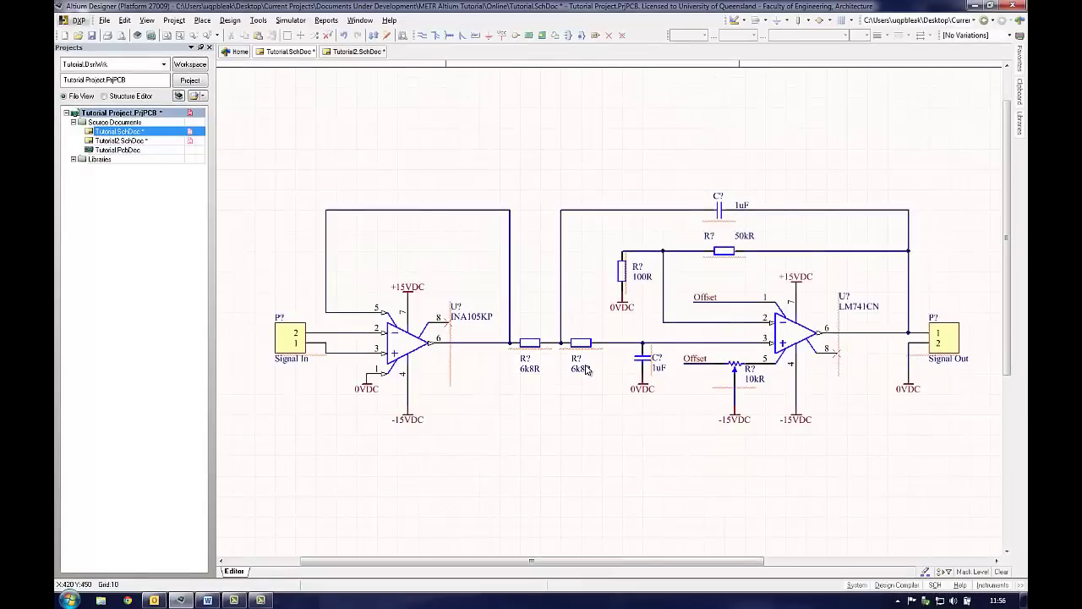
- Open the Tools menu to reach the annotation commands
left_click(258, 20)
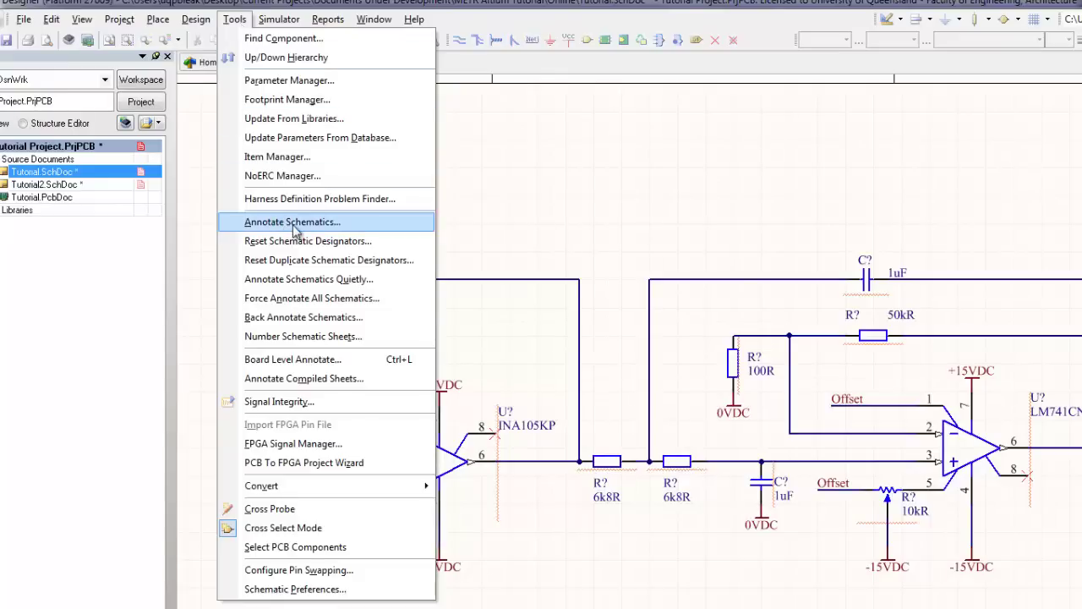
- Propose designators for the 19 unnumbered parts (C?→C1, R?→R13, U?→U2) and create the ECO
left_click(293, 224)
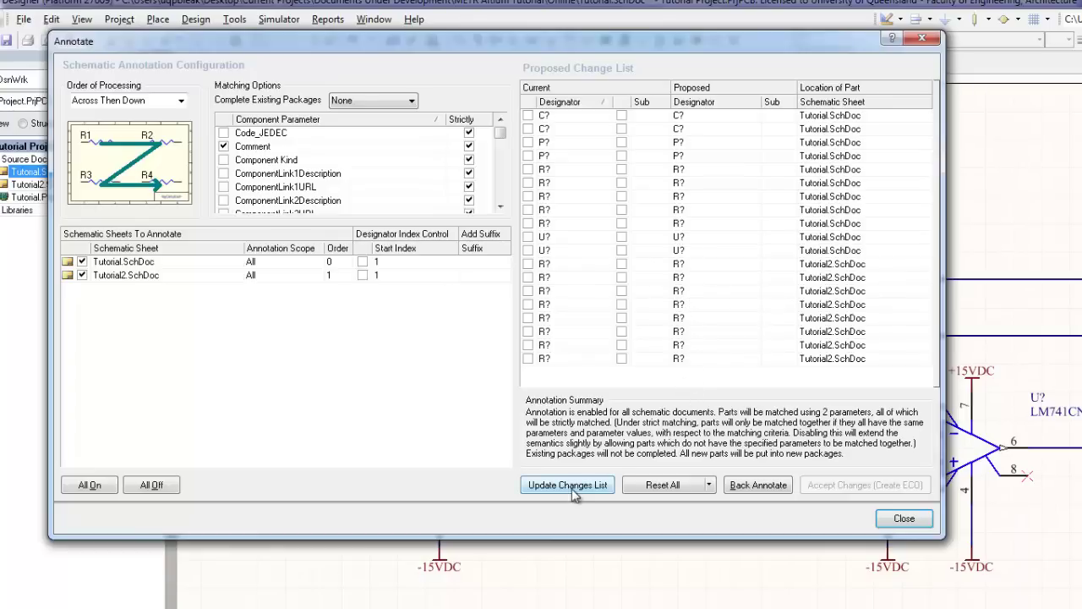
left_click(571, 486)
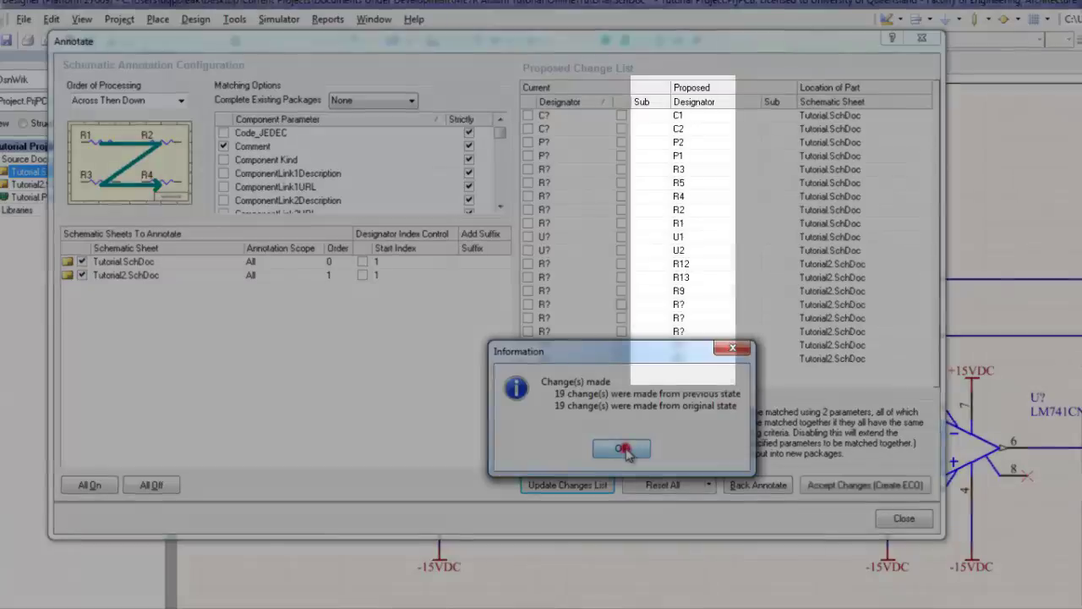
left_click(623, 449)
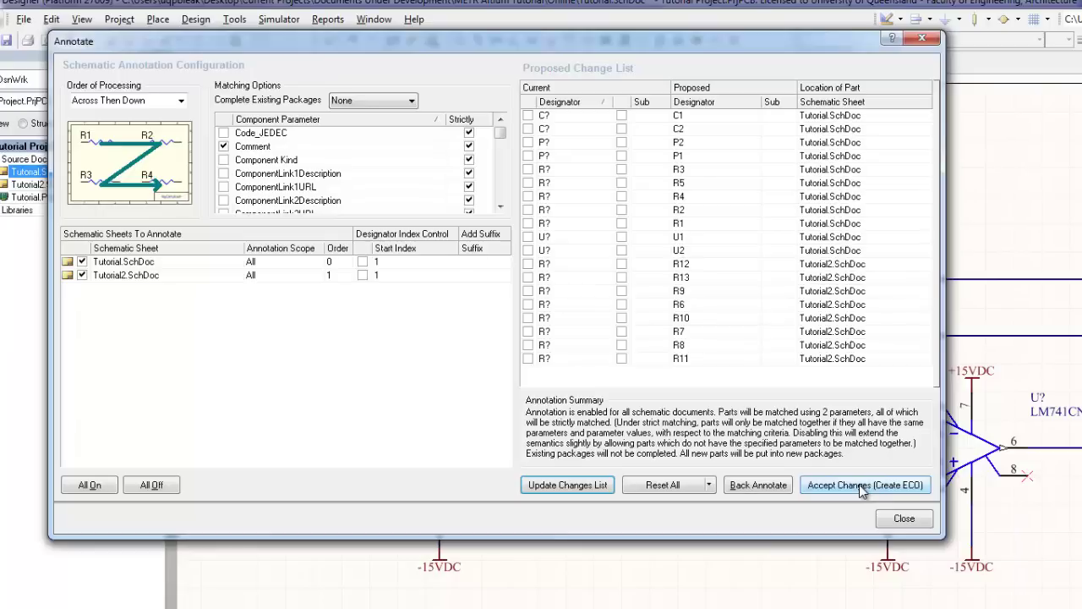
left_click(862, 485)
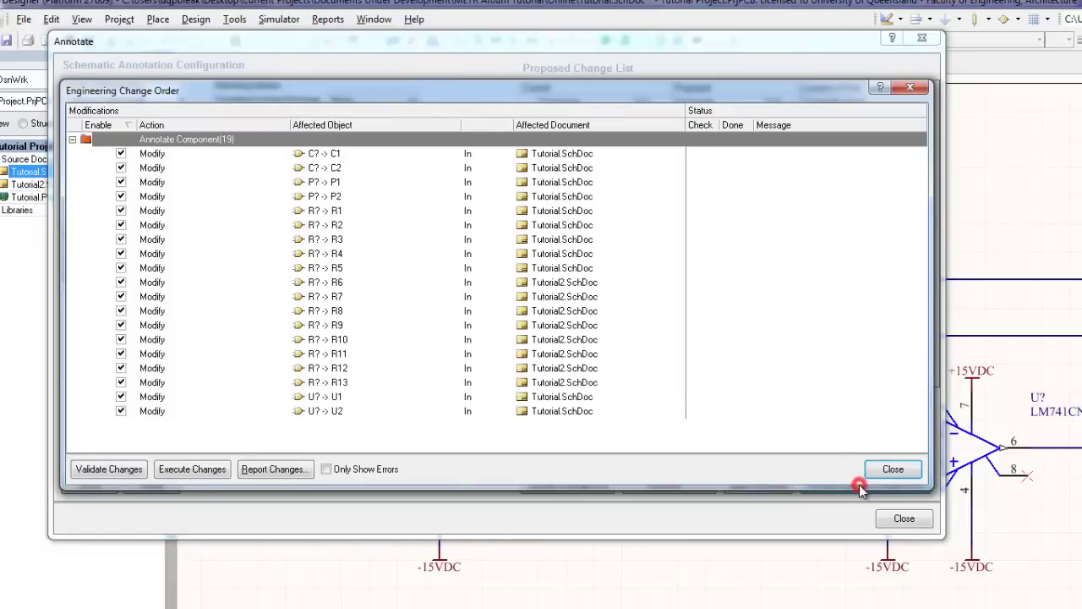
- Execute all 19 designator changes, then close the change order and the Annotate dialog
left_click(180, 470)
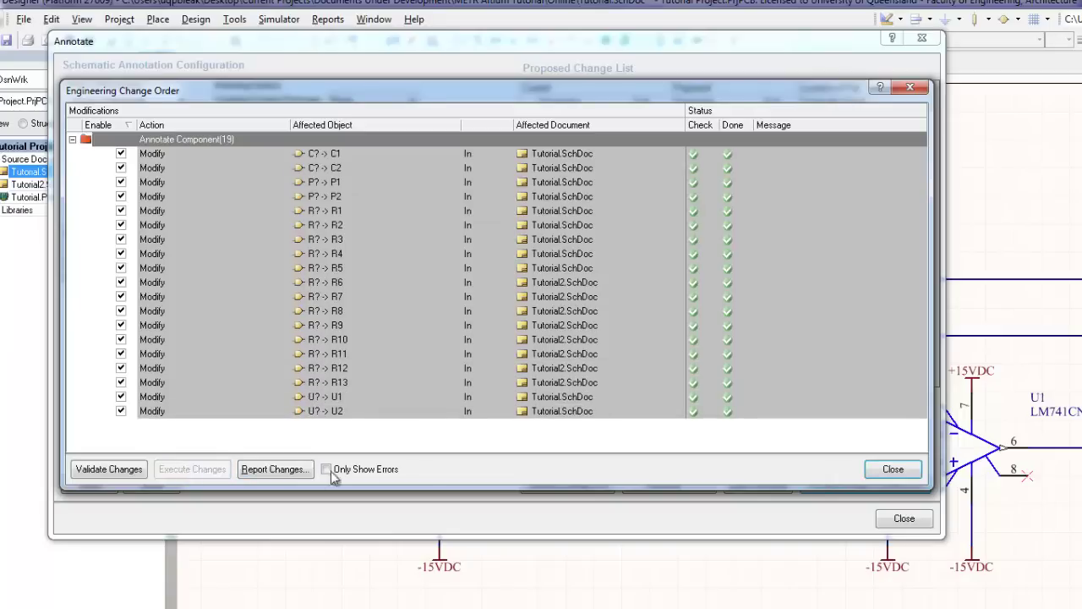
left_click(893, 469)
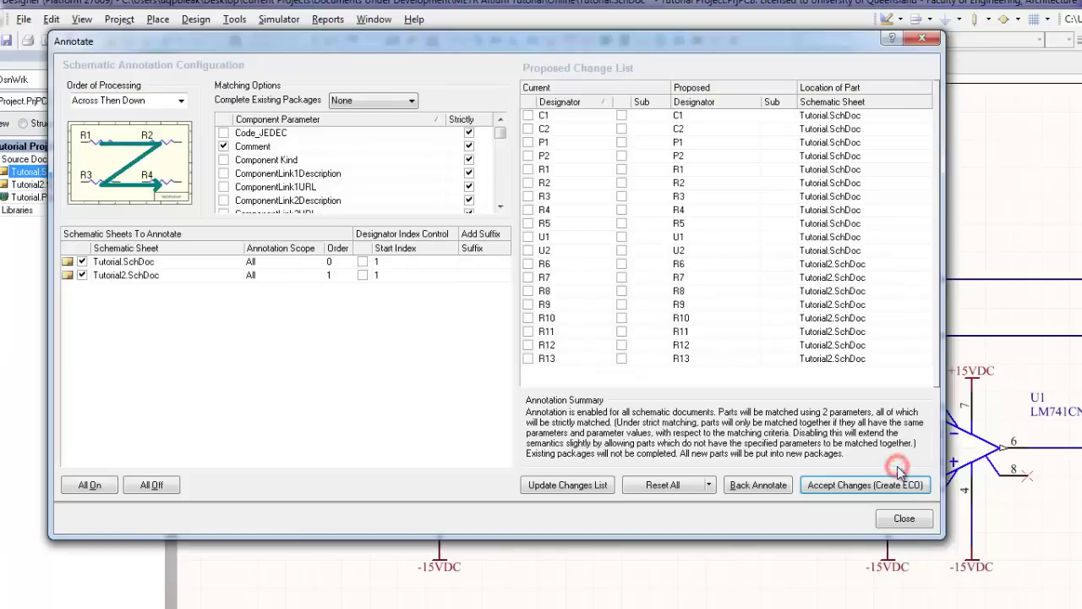
left_click(904, 519)
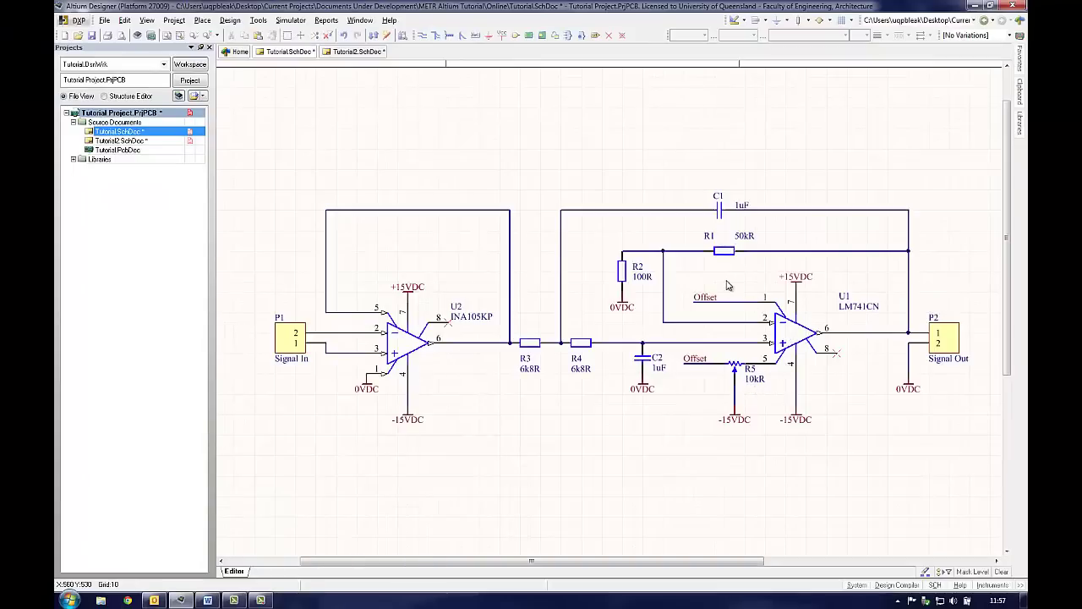
- Zoom in on the schematic around capacitor C2
scroll(719, 258, "up", 4, "ctrl")
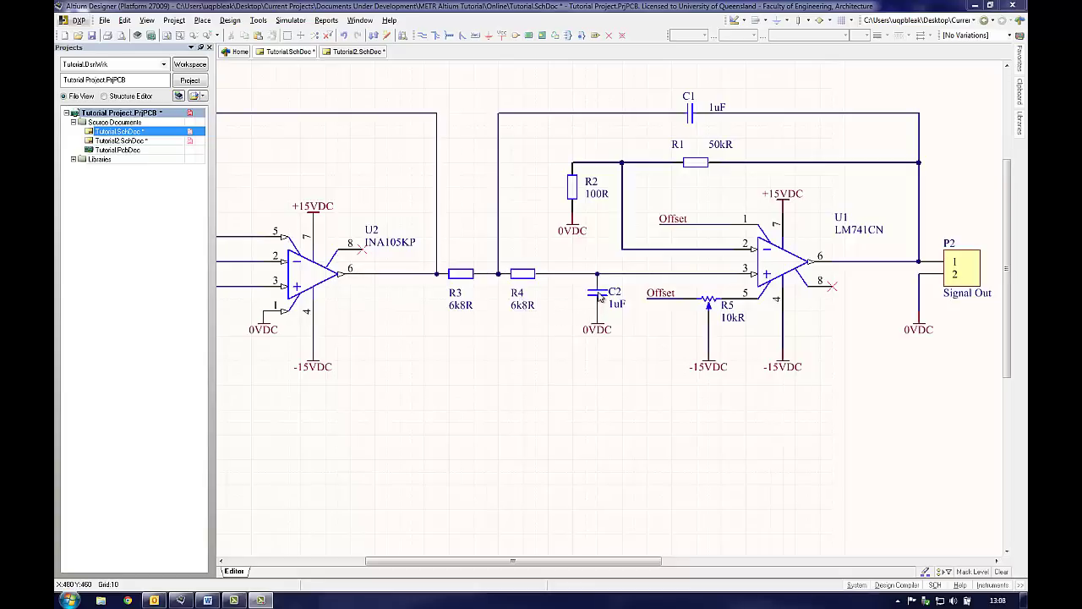
- Find objects similar to C2 with Value set to Same, selecting the 1uF capacitors C1 and C2
right_click(600, 296)
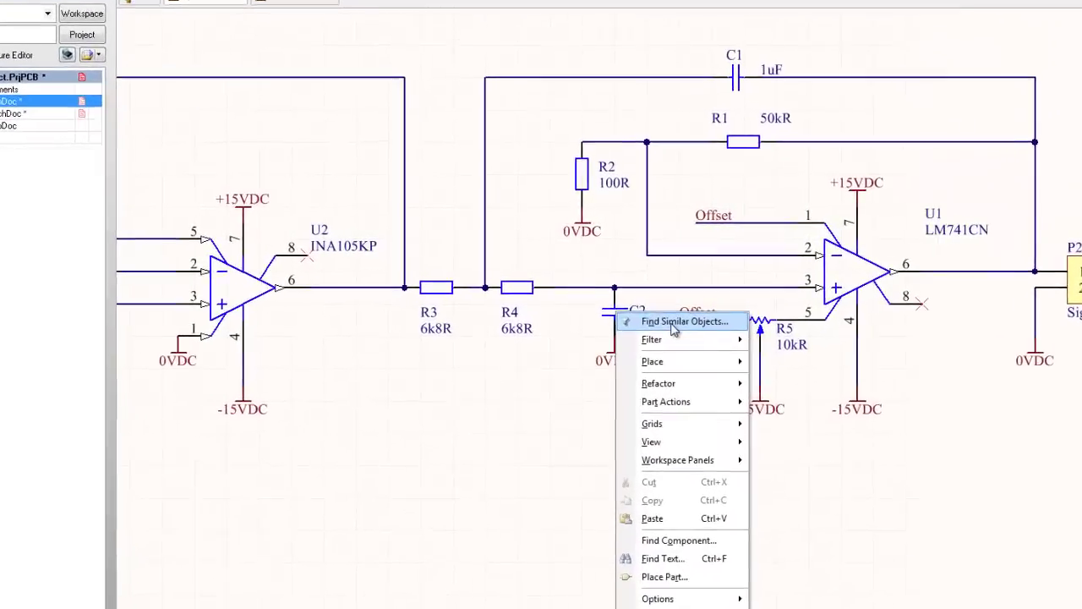
left_click(677, 323)
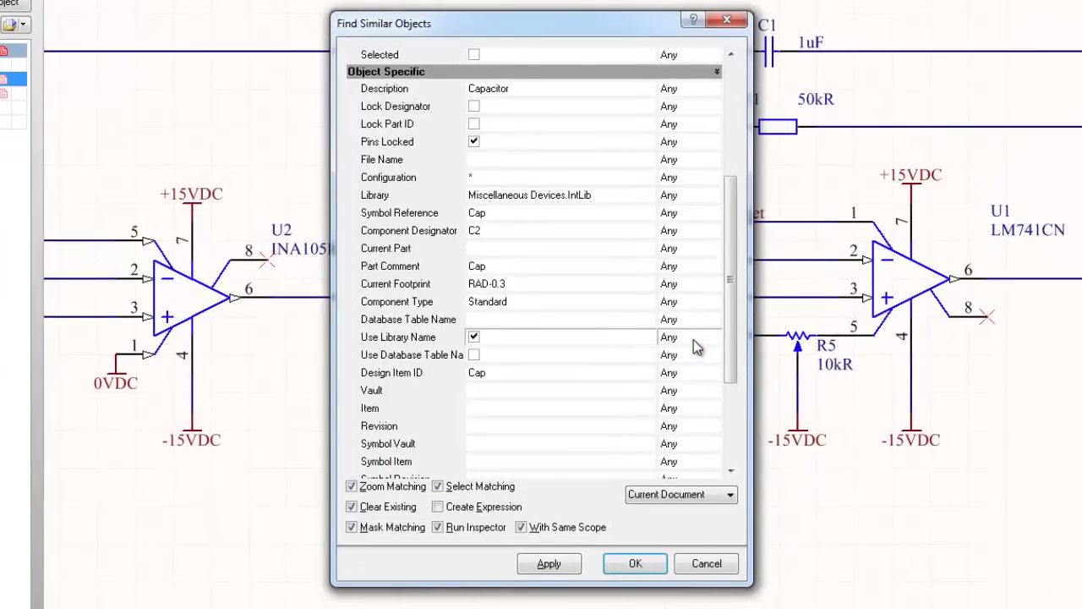
left_click_drag(734, 347, 717, 457)
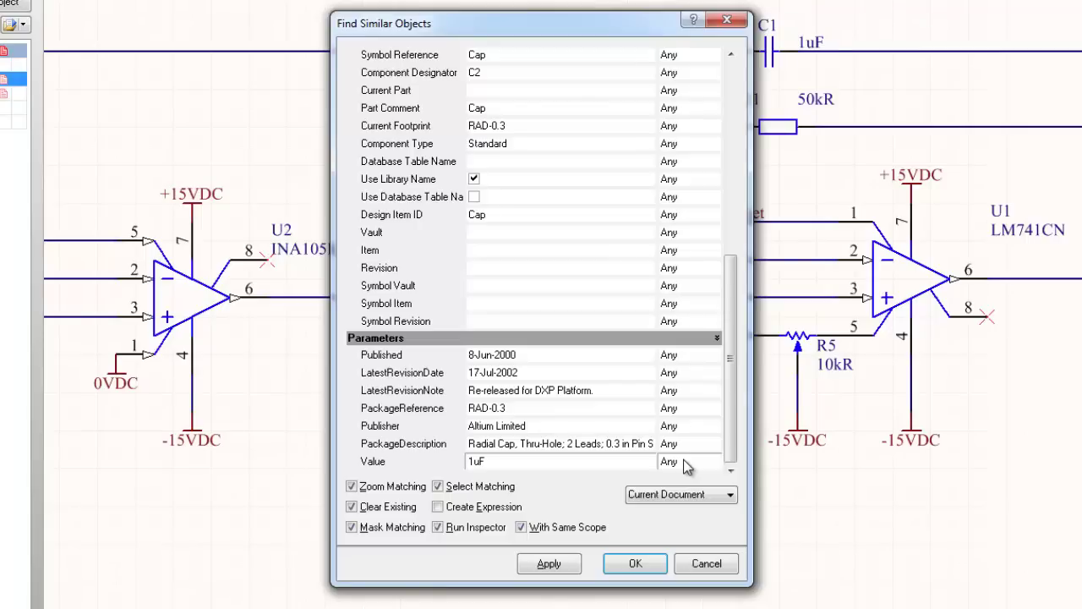
left_click(685, 461)
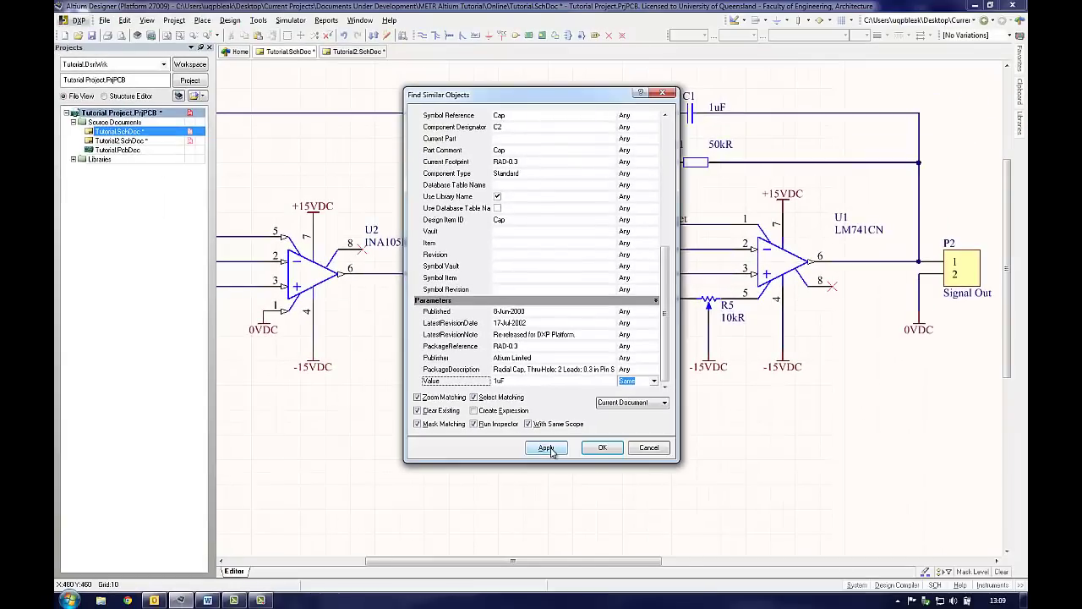
left_click(547, 447)
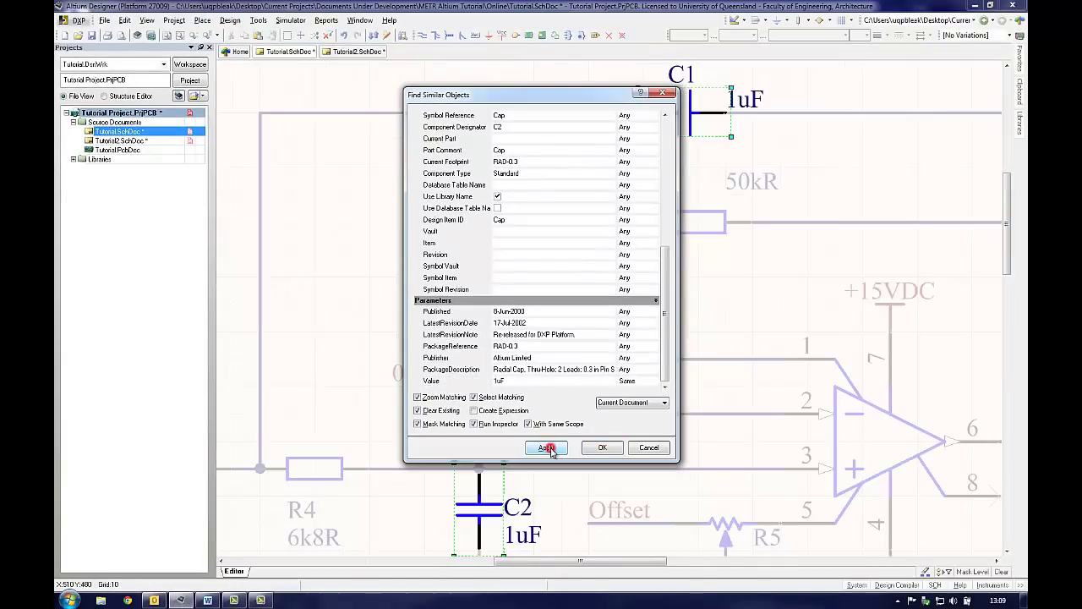
- Change the shared Value of C1 and C2 to 1000n, then clear the schematic's dimming filter
left_click(599, 449)
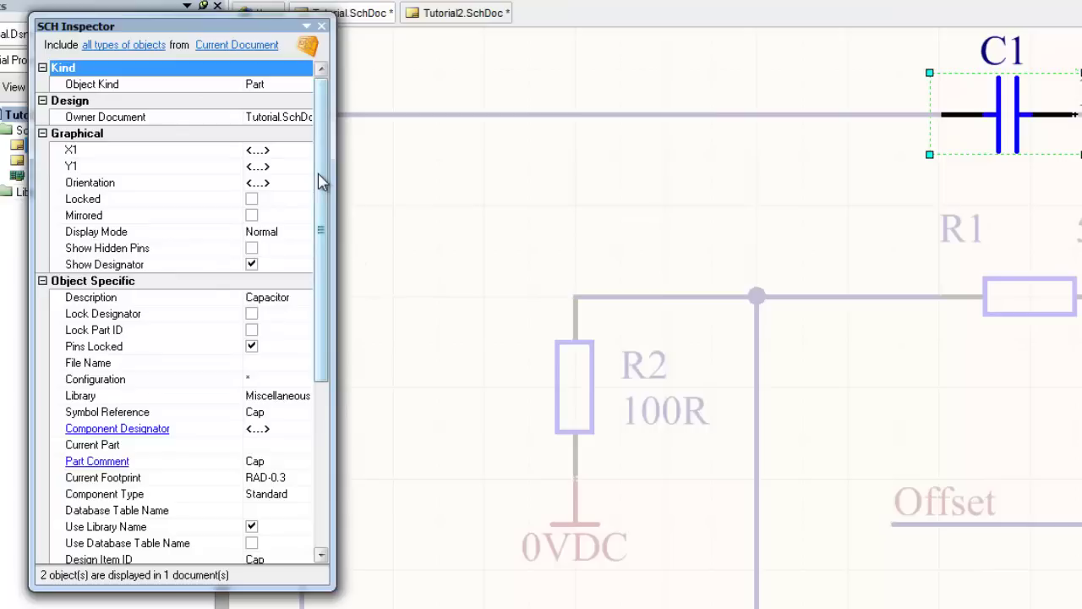
left_click_drag(320, 176, 322, 372)
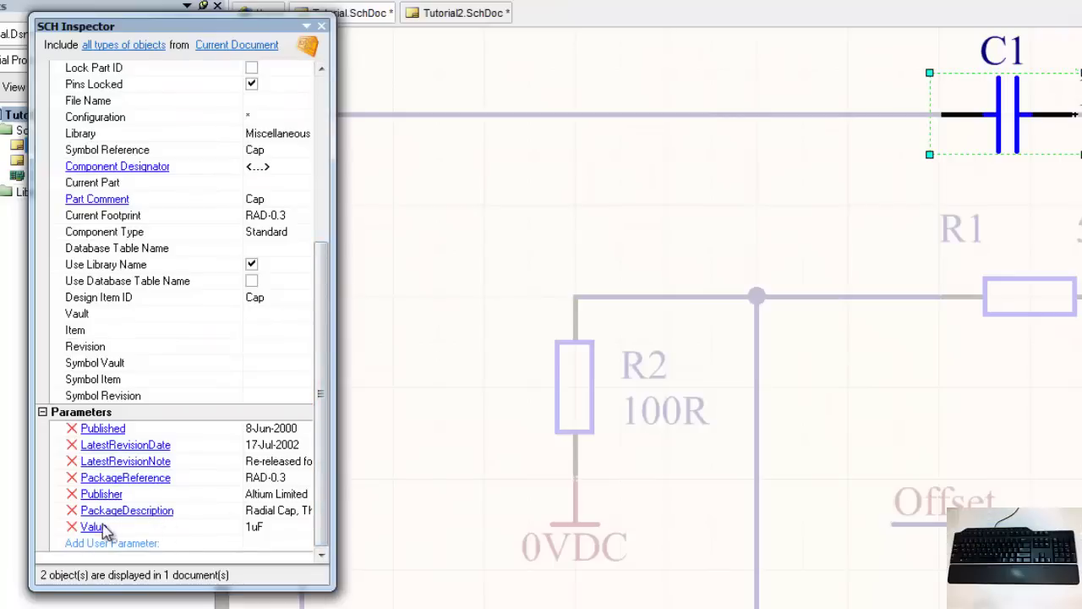
left_click(258, 529)
type("100")
type("0n")
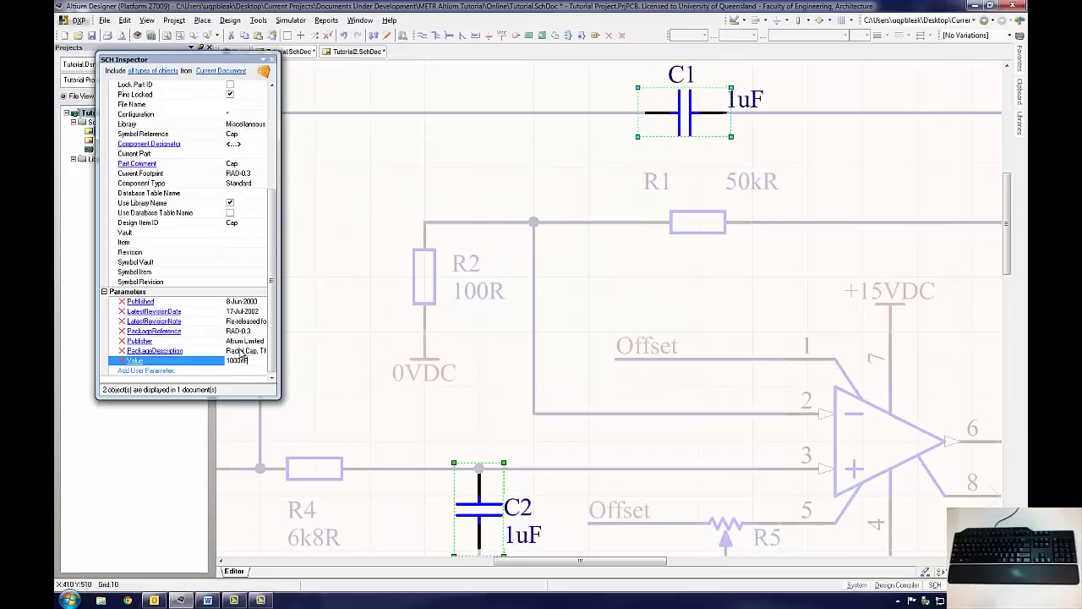
left_click(241, 352)
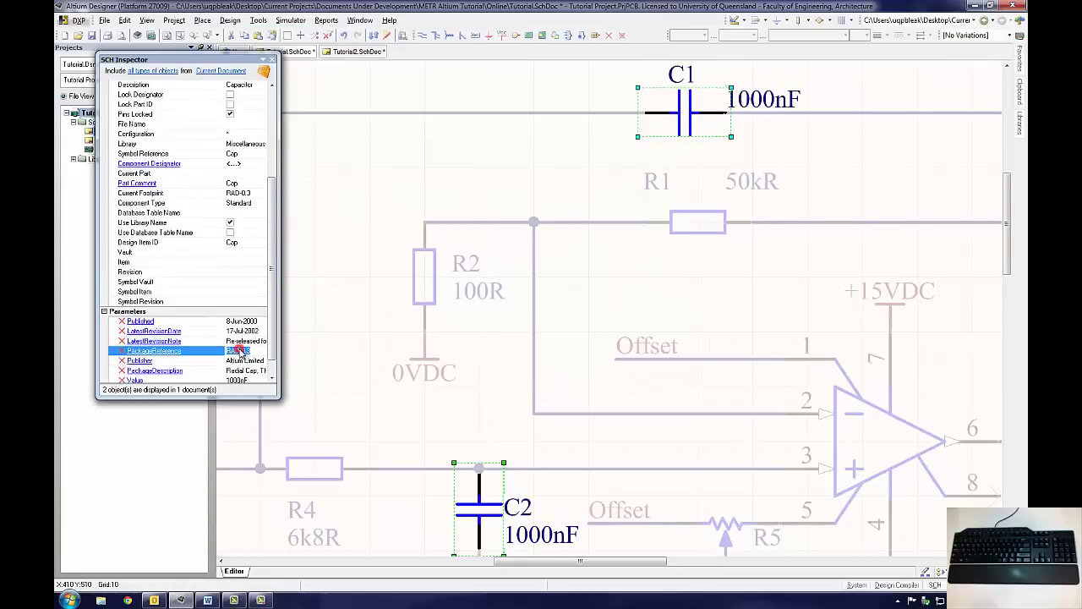
left_click(272, 370)
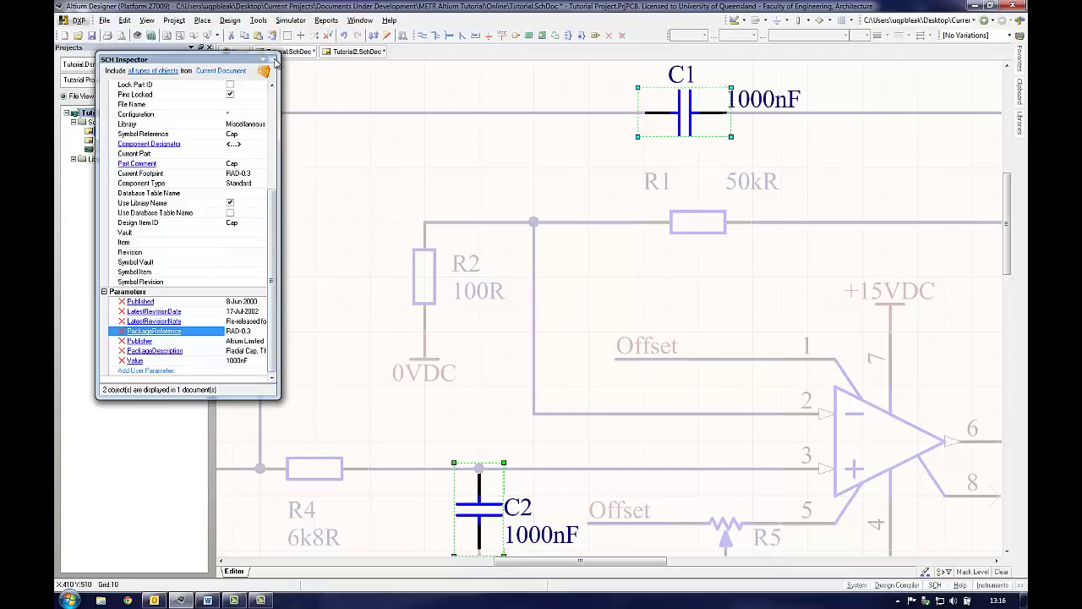
left_click(274, 61)
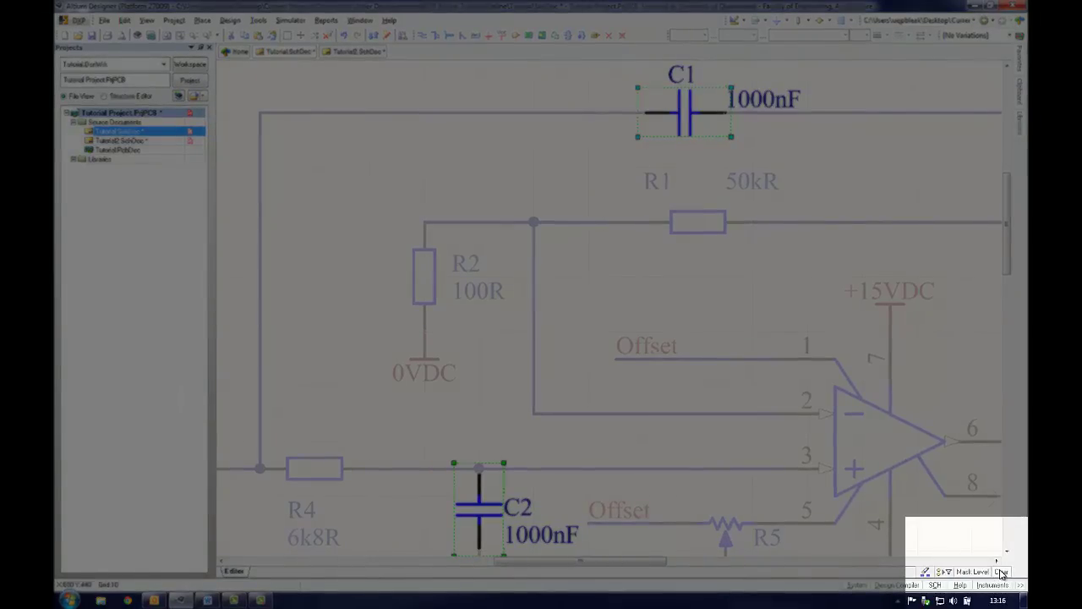
left_click(1001, 572)
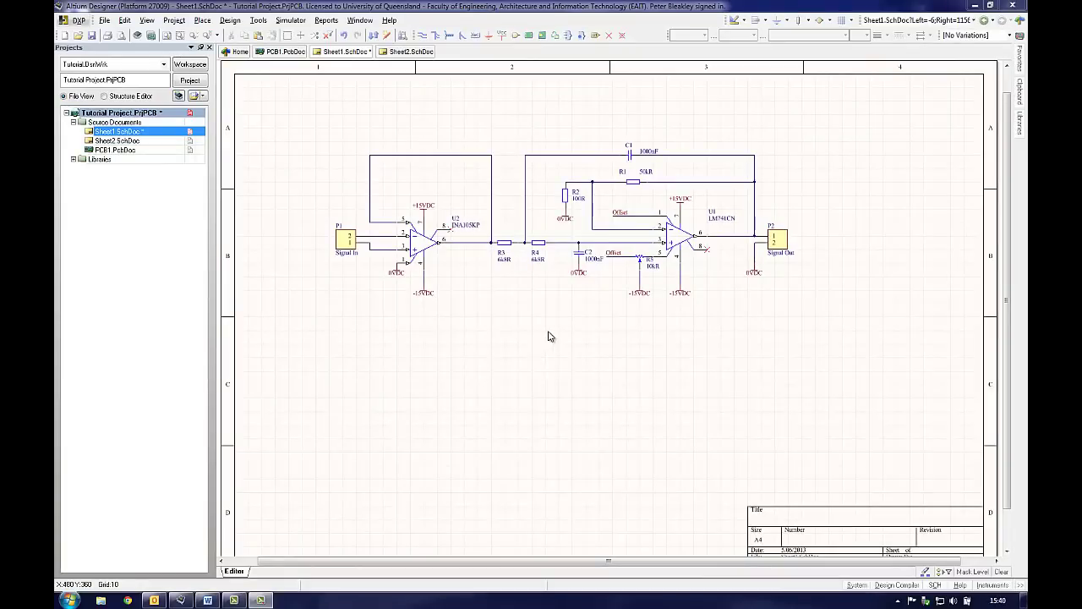
- Centre the circuit in view and open PCB1.PcbDoc from the Projects panel
scroll(541, 307, "up", 3, "ctrl")
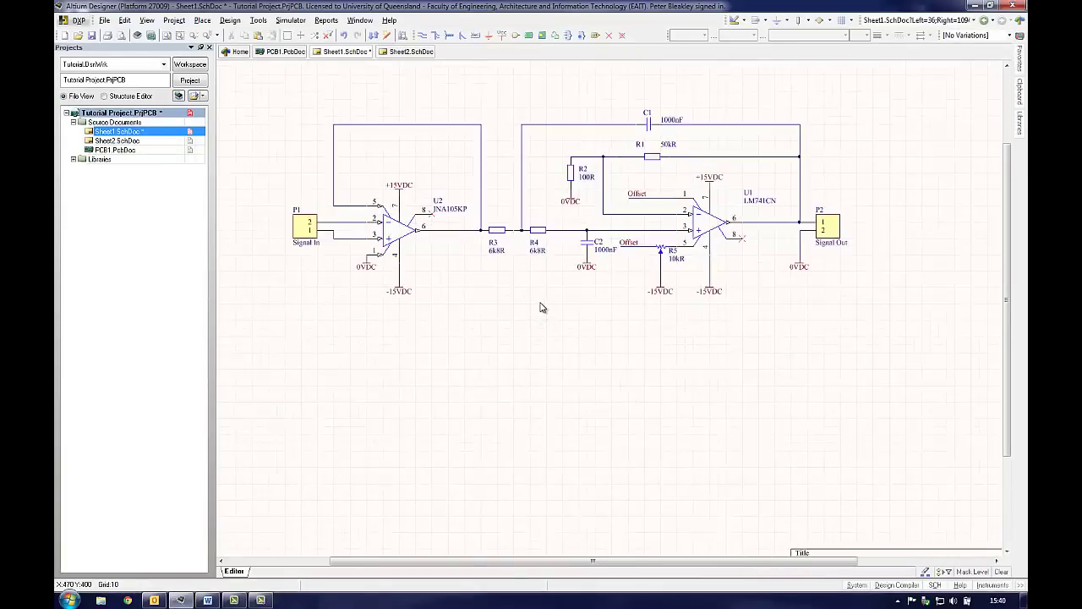
right_click_drag(550, 271, 567, 335)
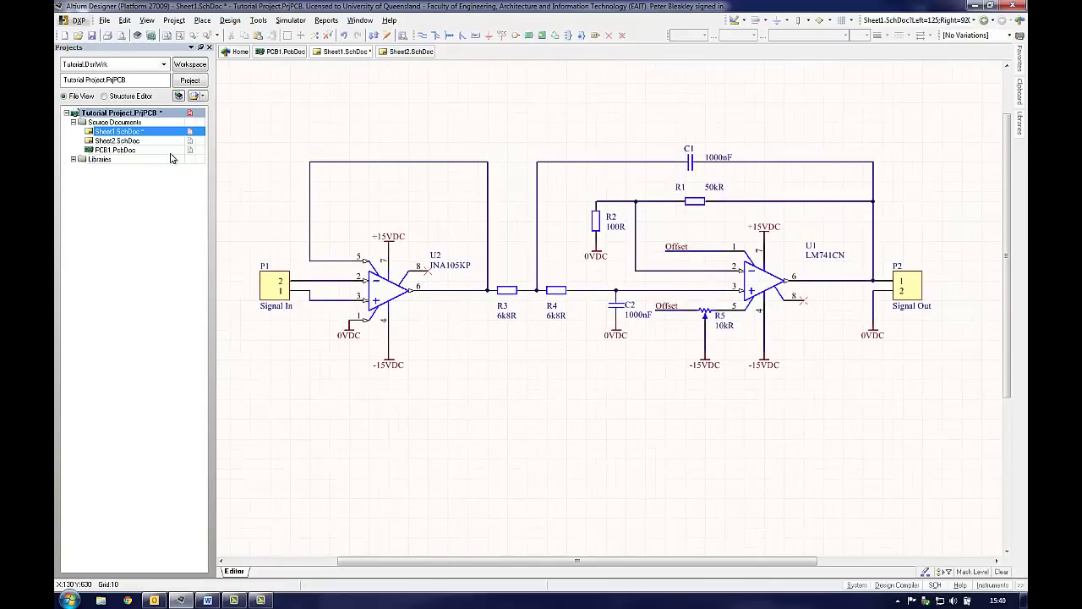
double_click(138, 152)
- Save PCB1.PcbDoc as tutorial1.PcbDoc
right_click(138, 152)
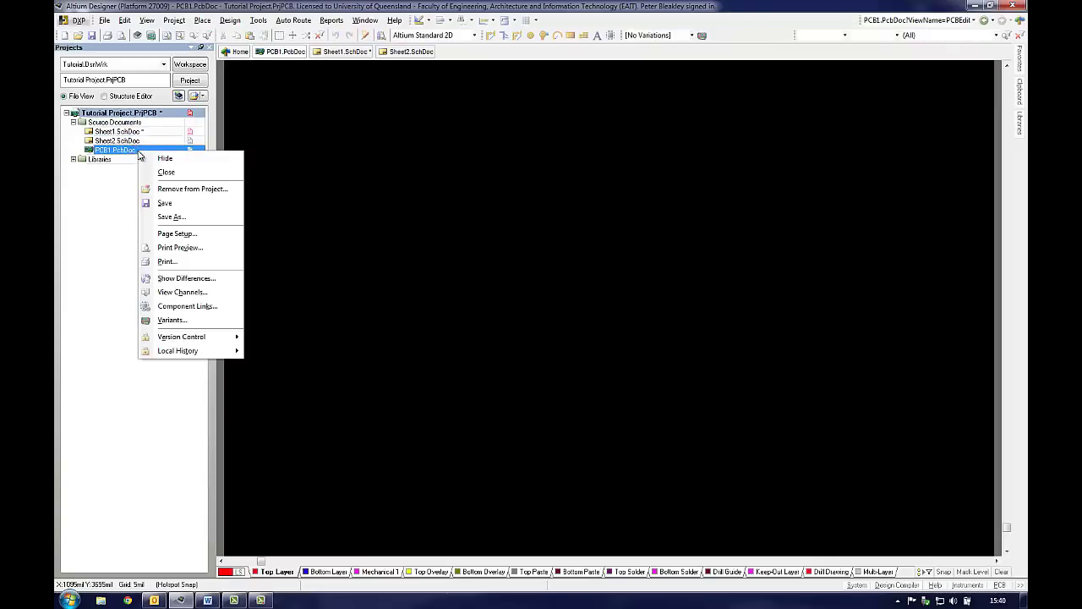
left_click(173, 217)
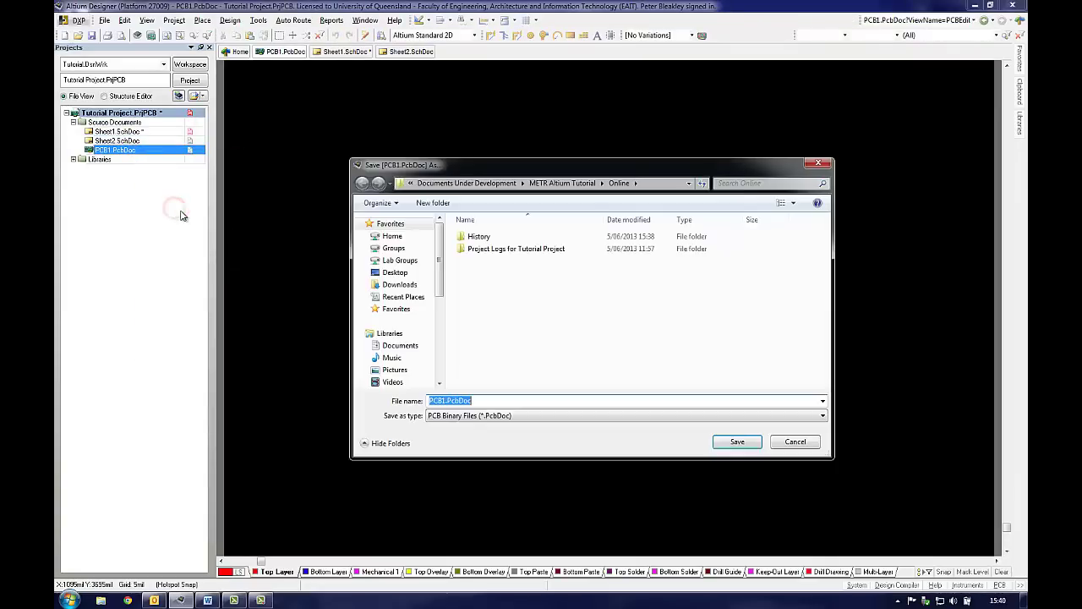
left_click_drag(444, 401, 391, 404)
type("tutor")
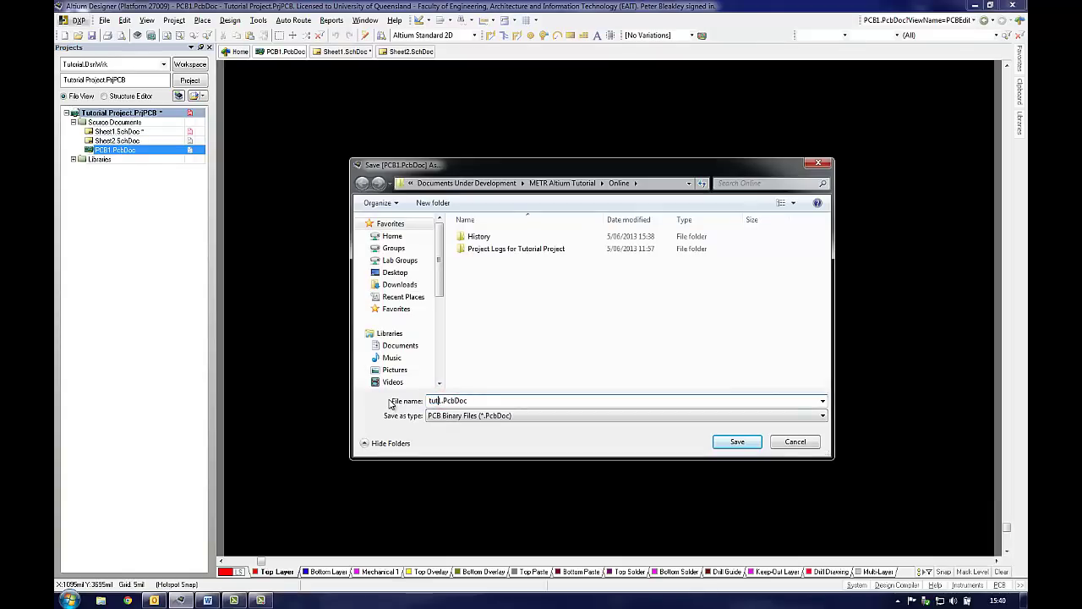
type("ial1")
left_click(737, 442)
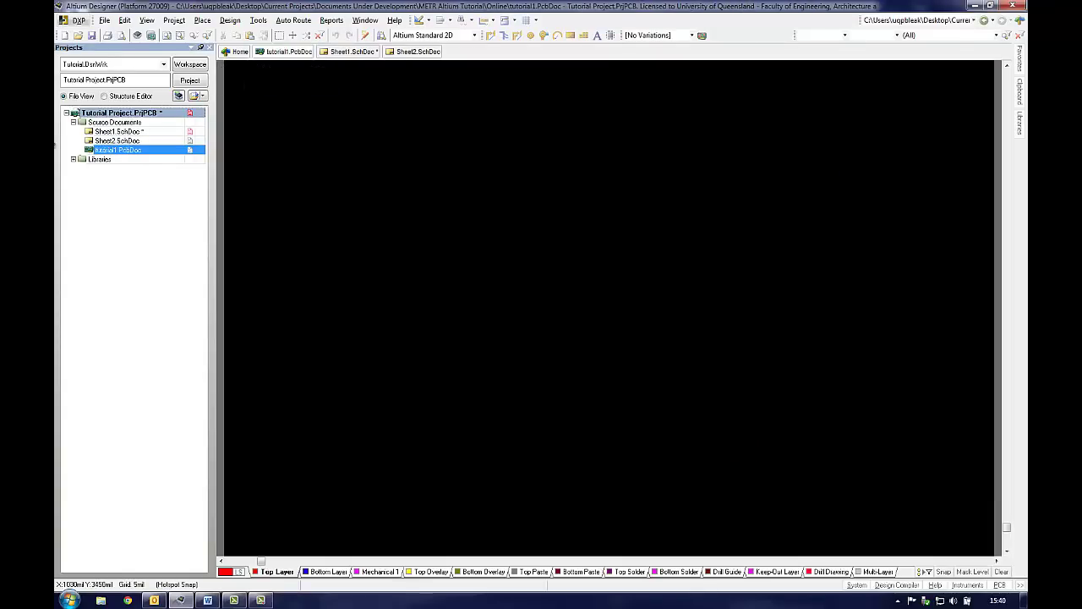
- Save Sheet2.SchDoc as sch2.SchDoc
right_click(106, 141)
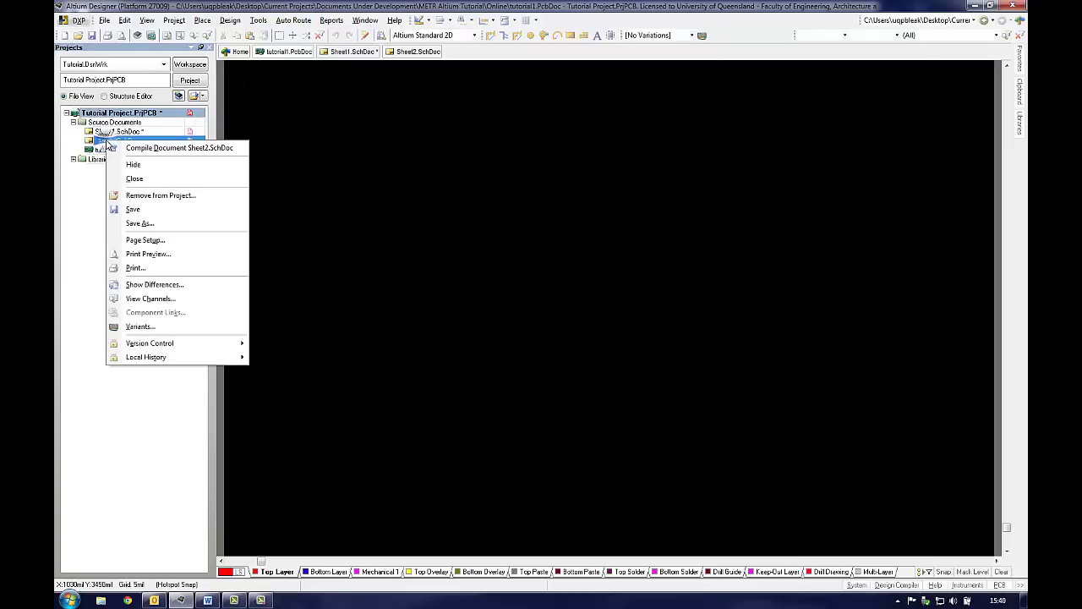
left_click(150, 212)
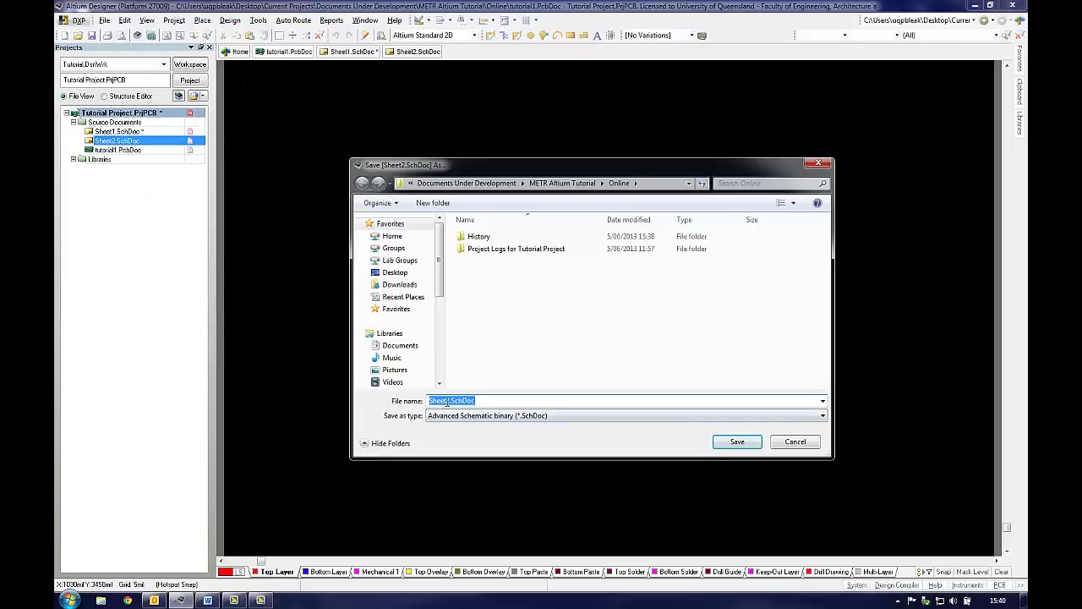
left_click_drag(452, 401, 395, 405)
type("sch")
left_click(725, 441)
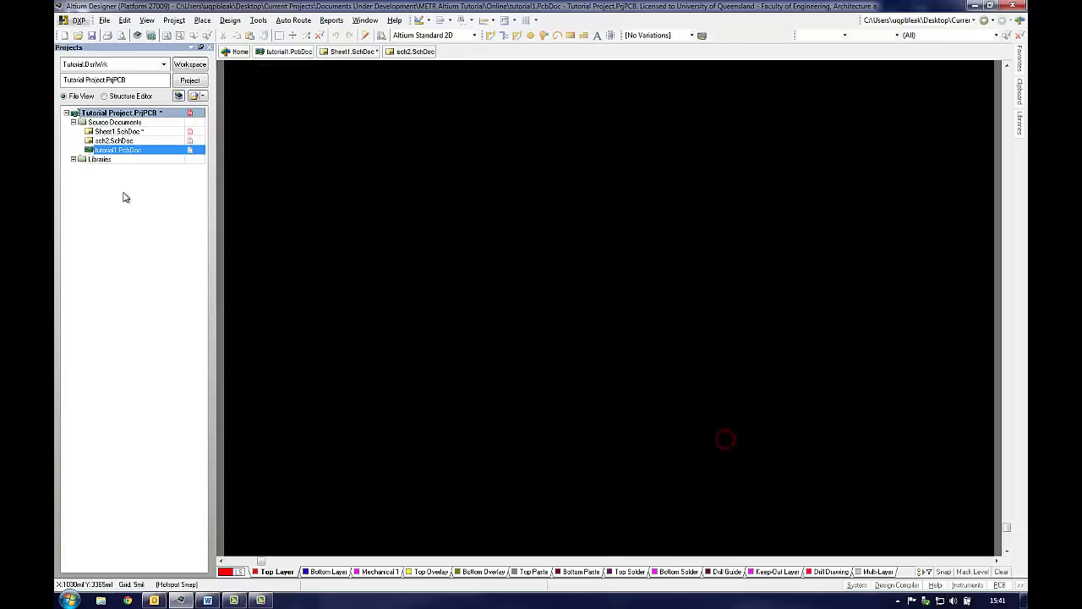
- Save Sheet1.SchDoc as sch1.SchDoc
left_click(121, 132)
right_click(121, 131)
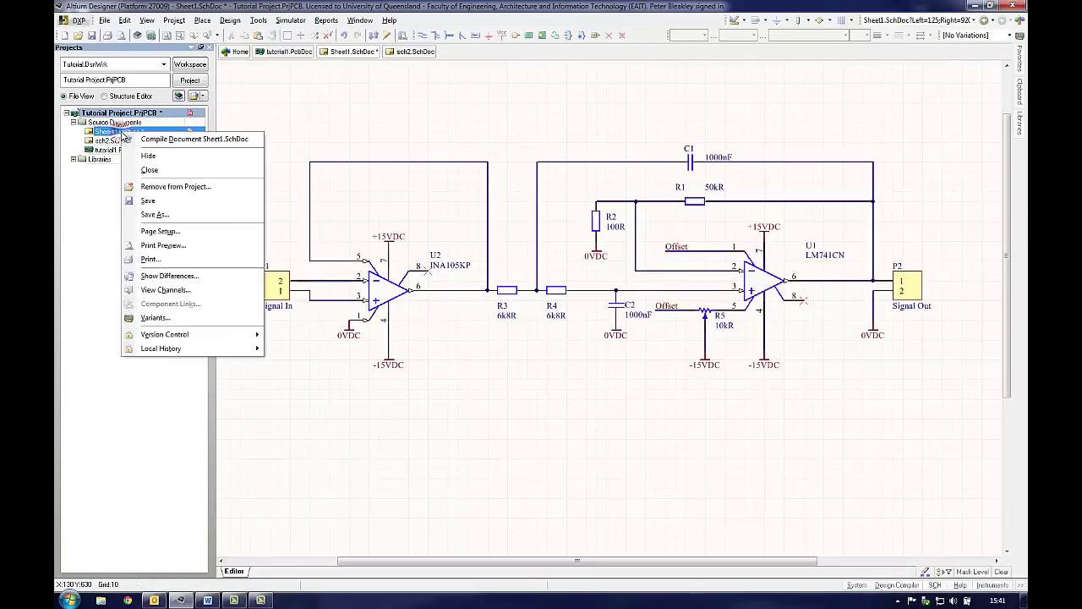
left_click(156, 201)
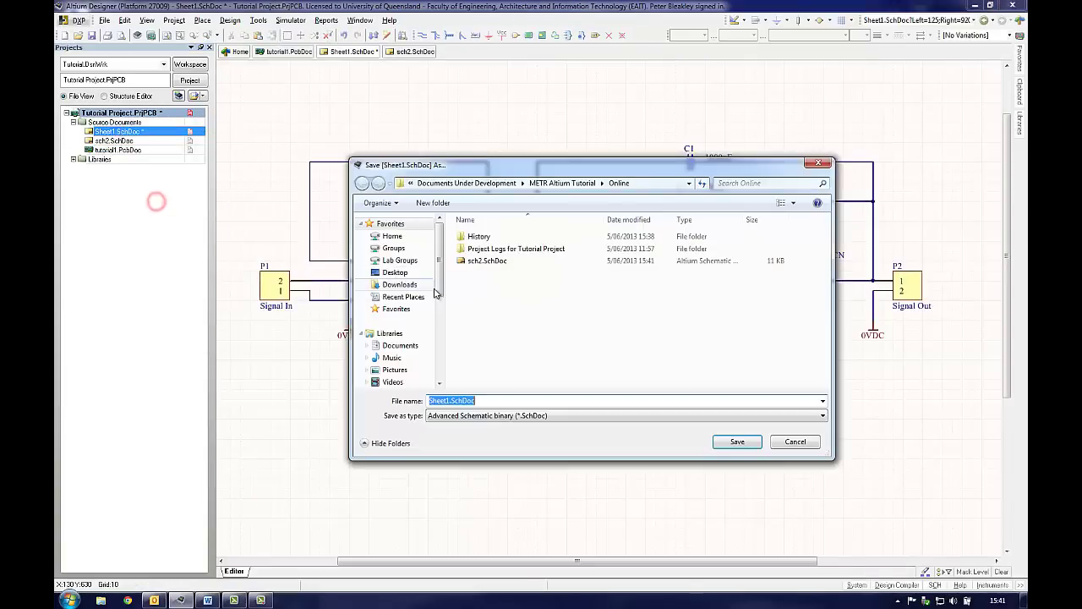
left_click(444, 402)
key("shift+Home")
type("sch")
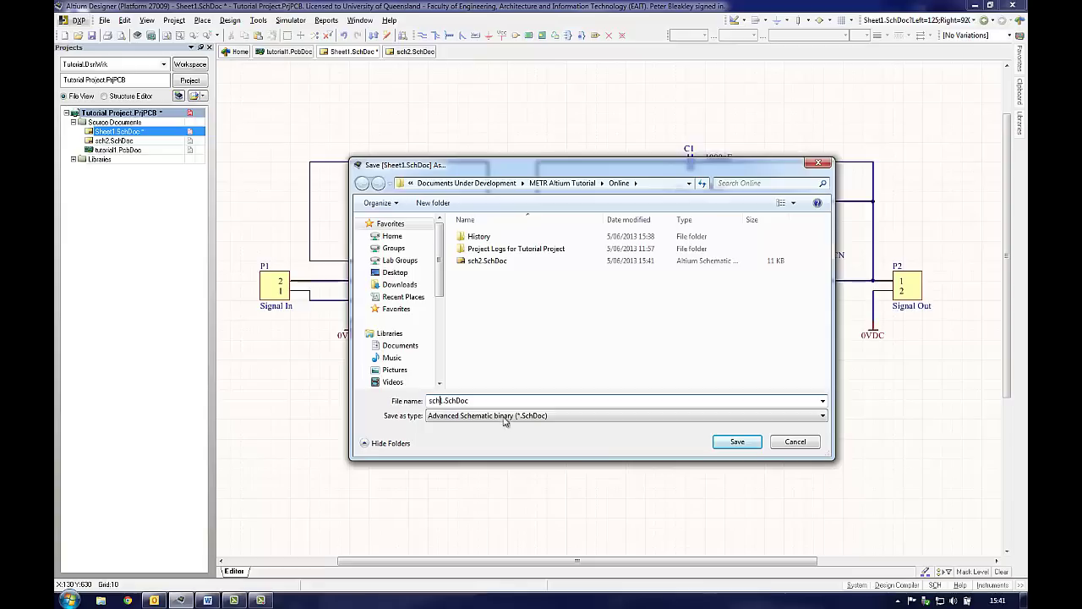
left_click(749, 444)
- Save the whole project from the Projects panel
right_click(113, 112)
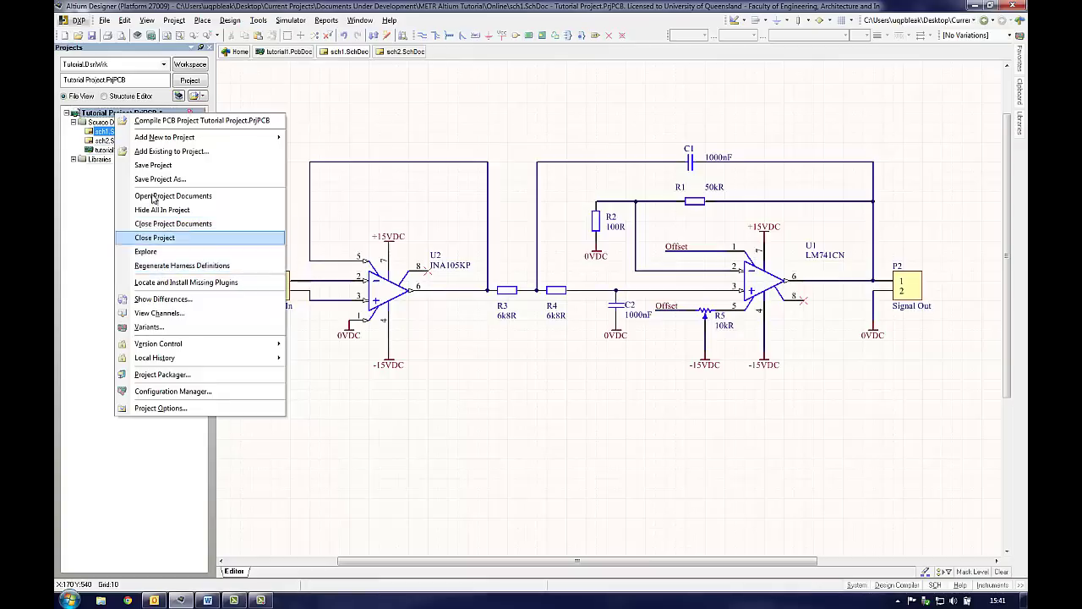
left_click(158, 165)
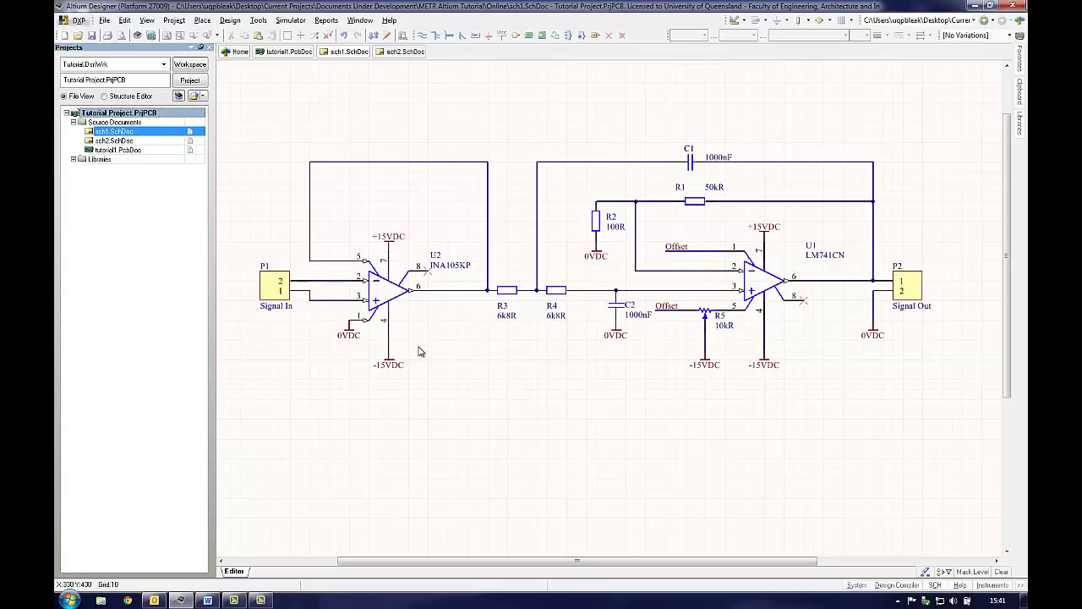
left_click(230, 20)
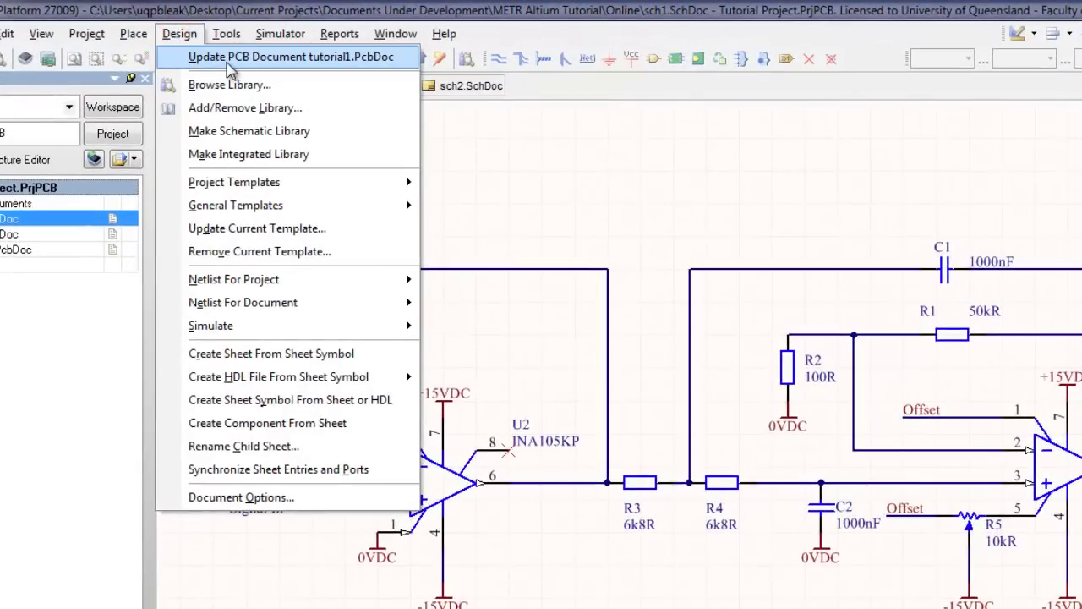
- Update tutorial1.PcbDoc from the schematic, excluding the Add Room sch1 change, and execute it
left_click(229, 61)
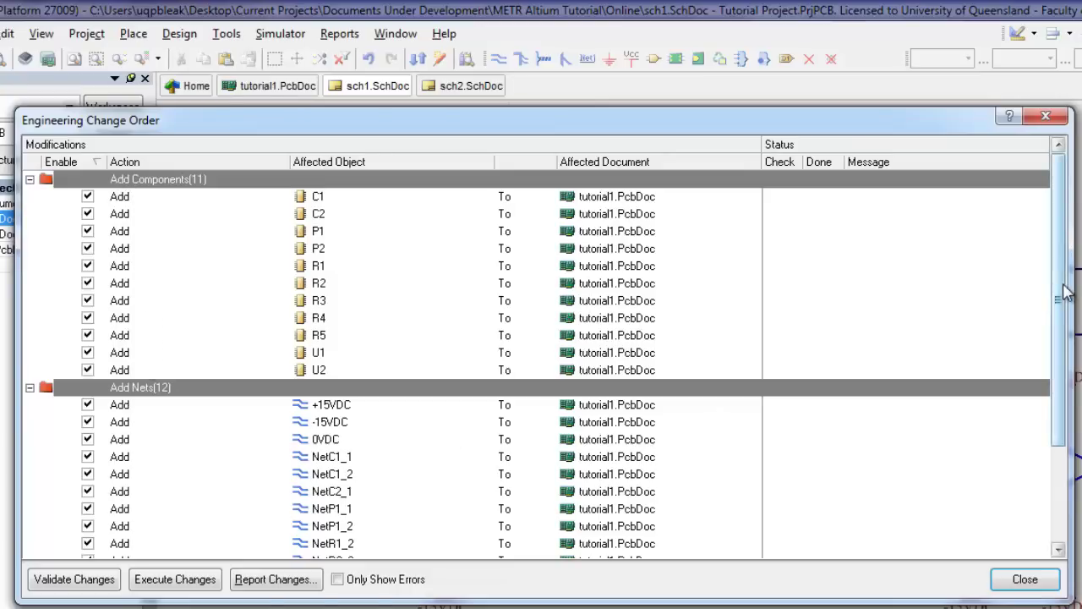
left_click_drag(1059, 289, 1046, 459)
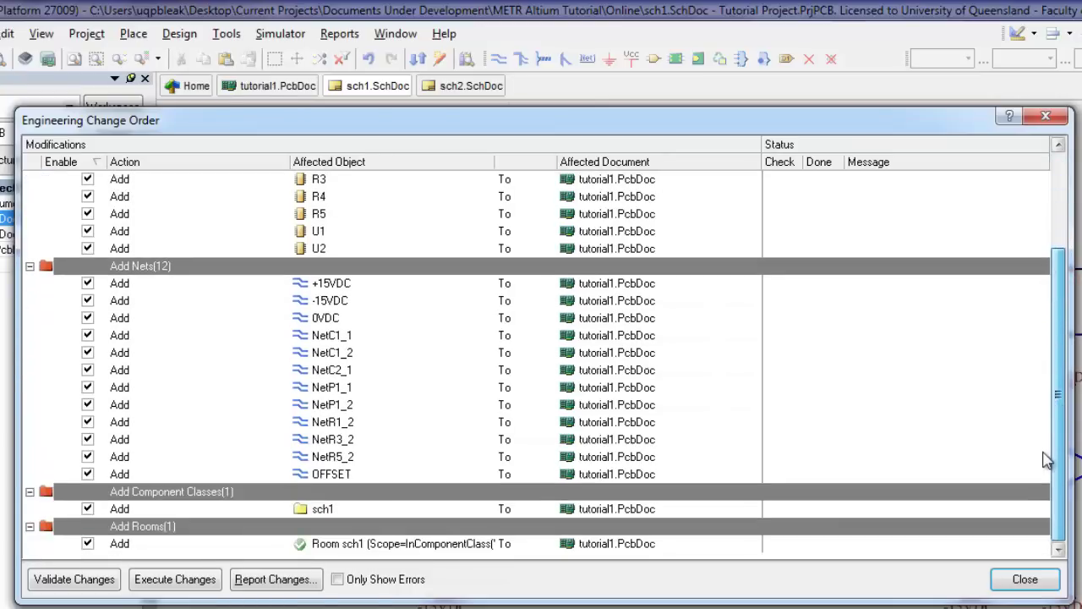
left_click(88, 544)
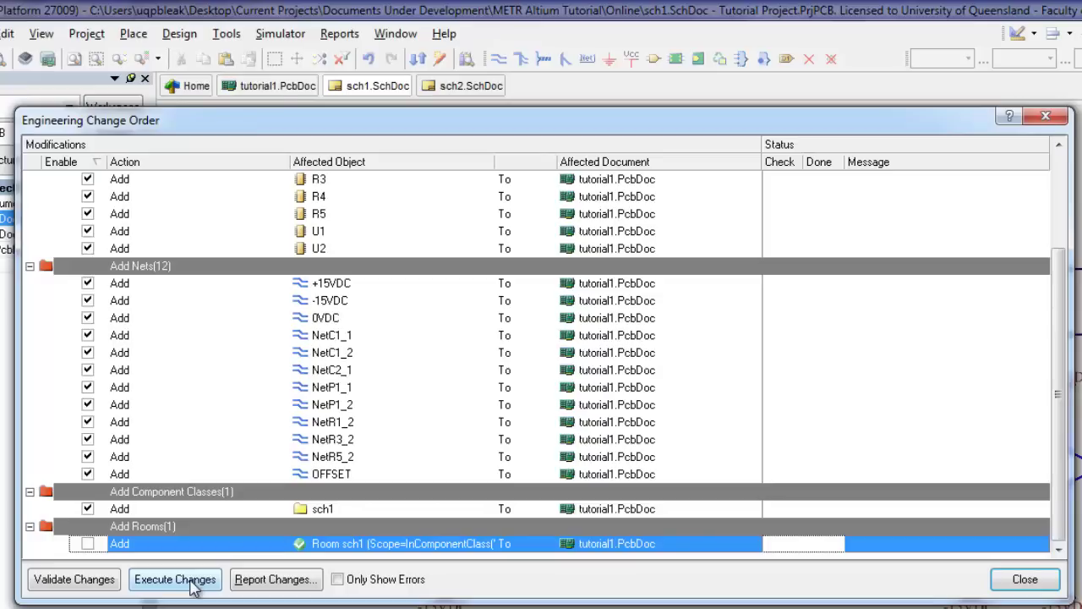
left_click(191, 583)
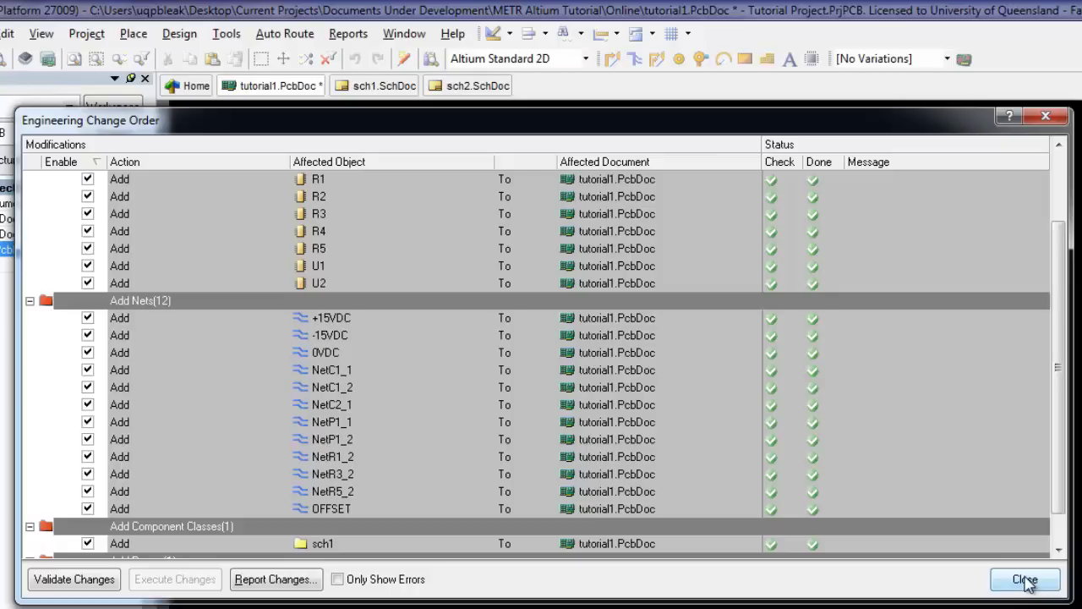
- Close the change order and pan the board view to the eleven new footprints
left_click(1025, 581)
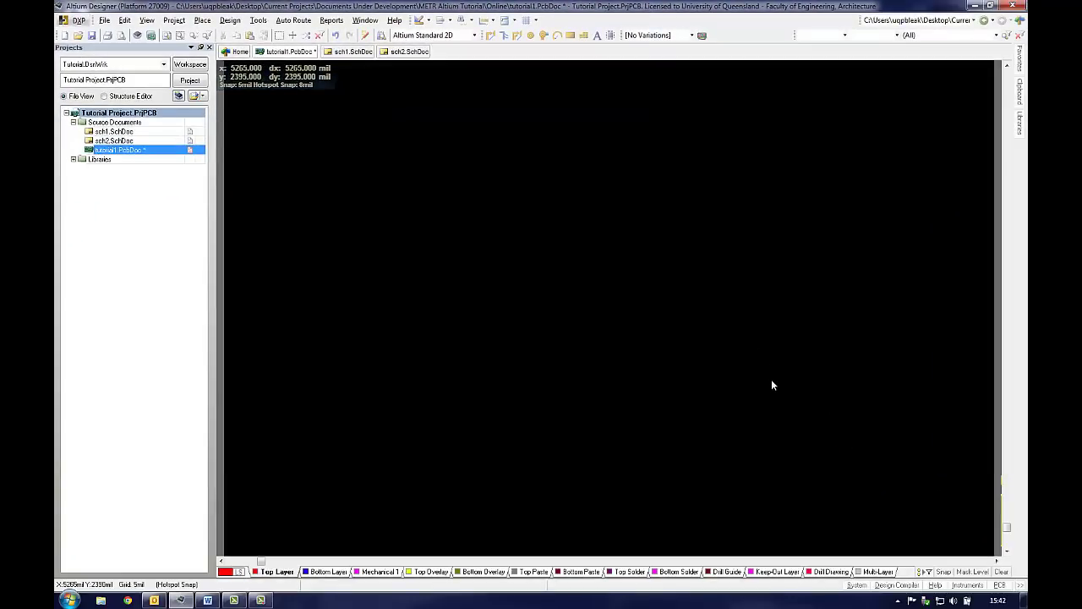
right_click_drag(768, 383, 388, 269)
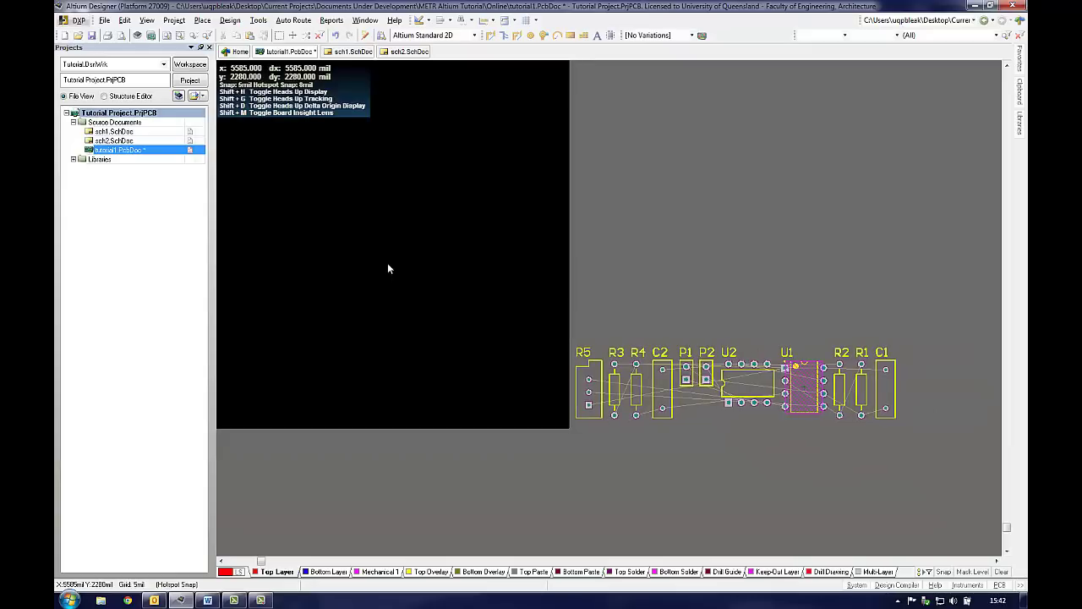